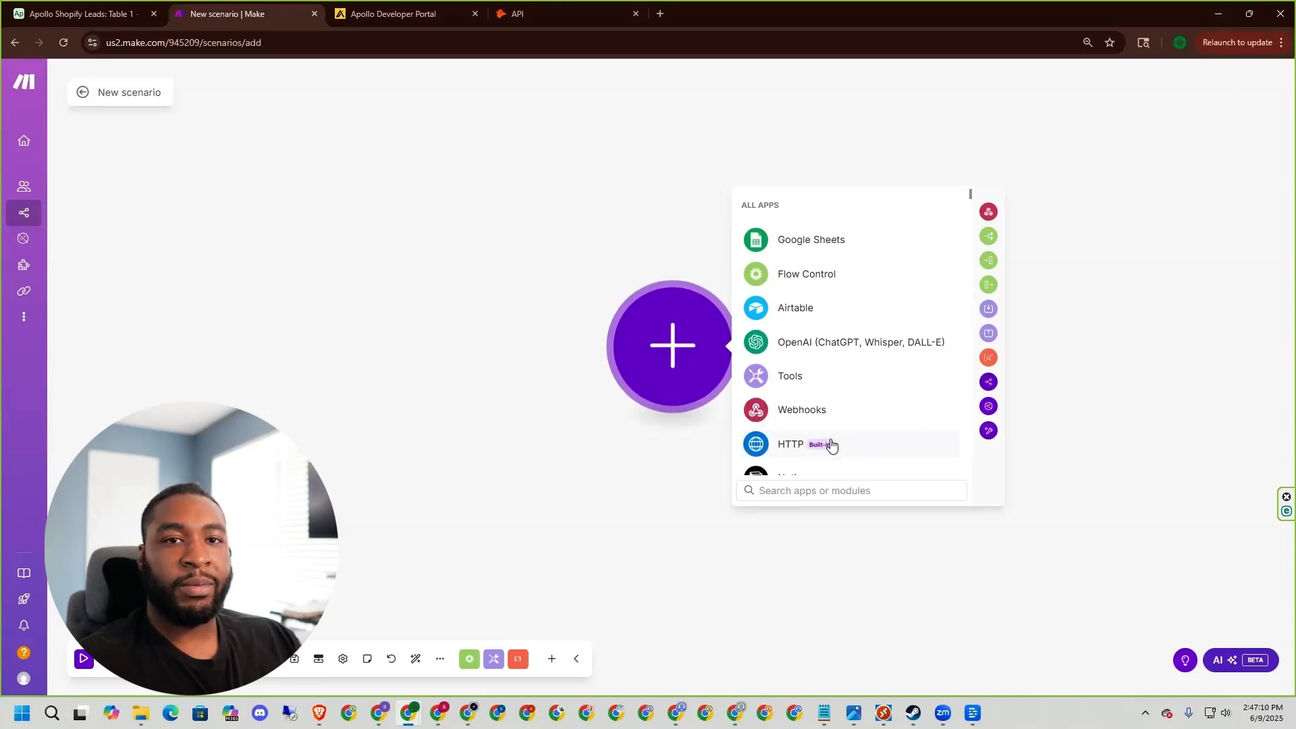
pyautogui.click(802, 446)
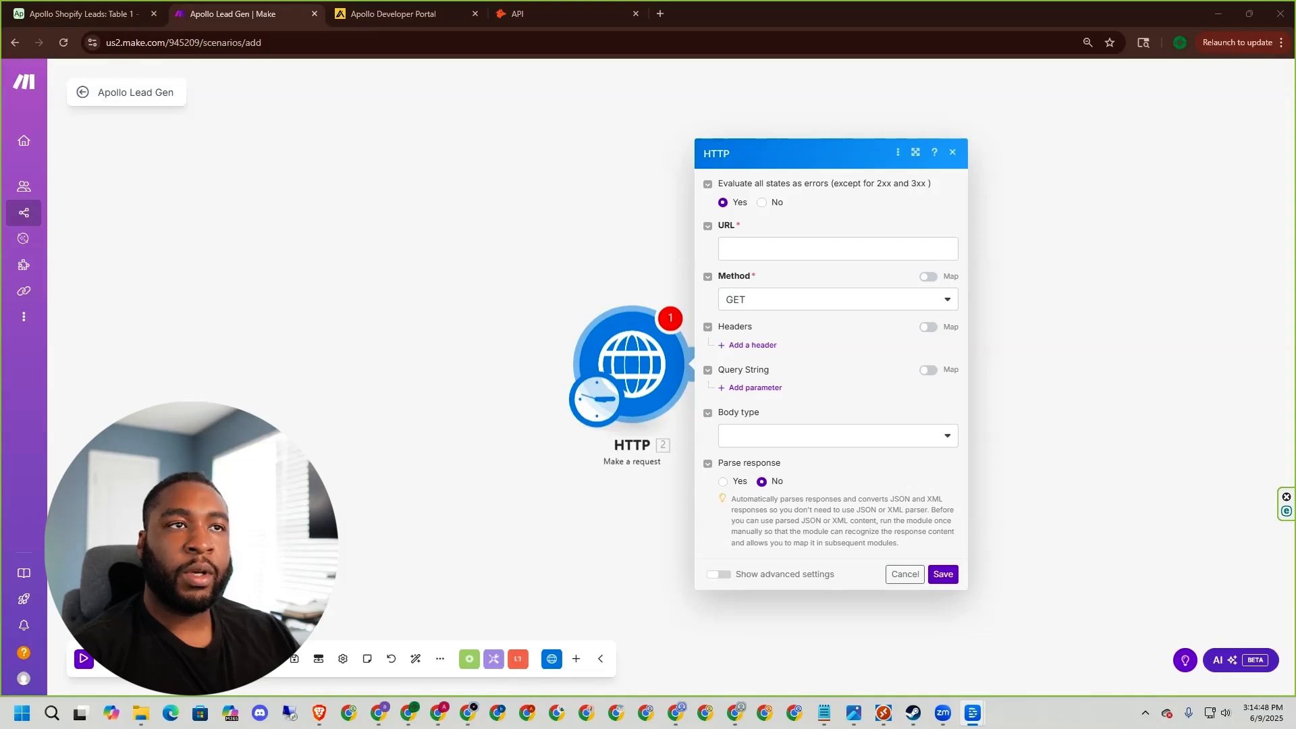
pyautogui.hotkey('alt', 'Tab')
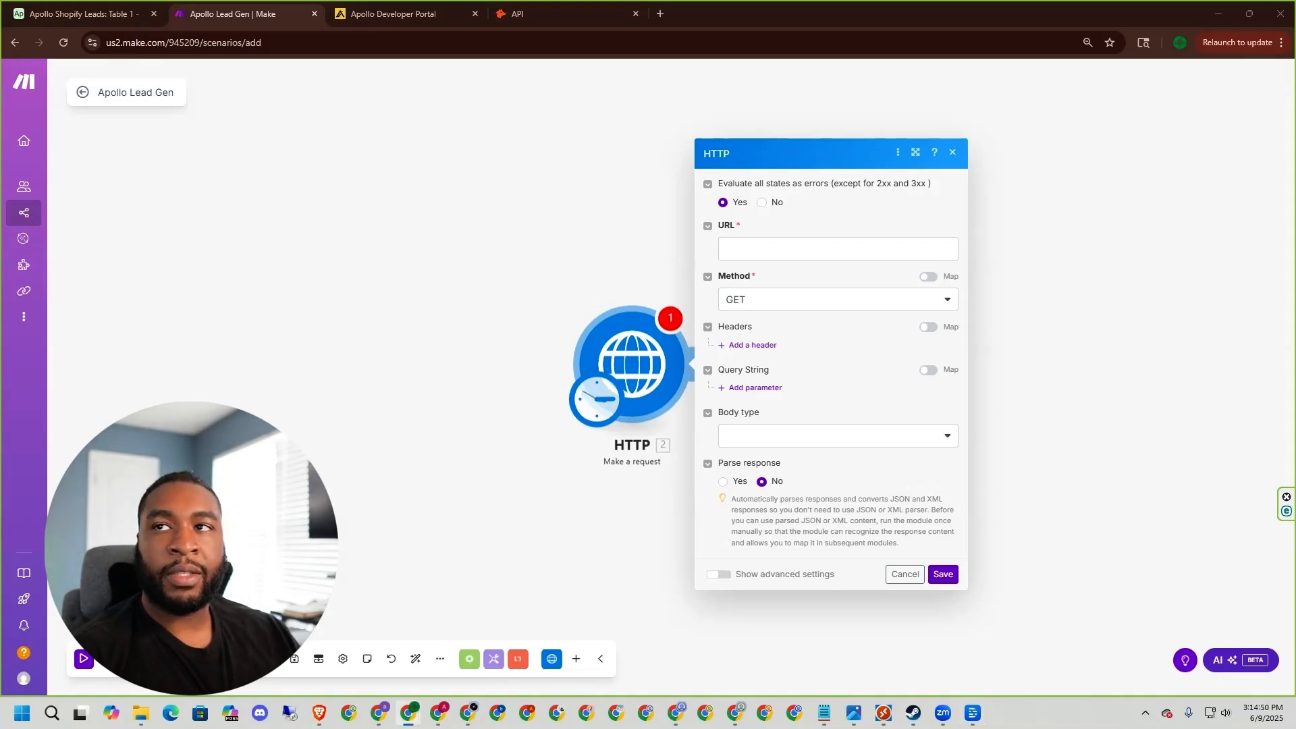
pyautogui.click(876, 251)
pyautogui.write('https://api.apollo.io/v1/mixed_people/search')
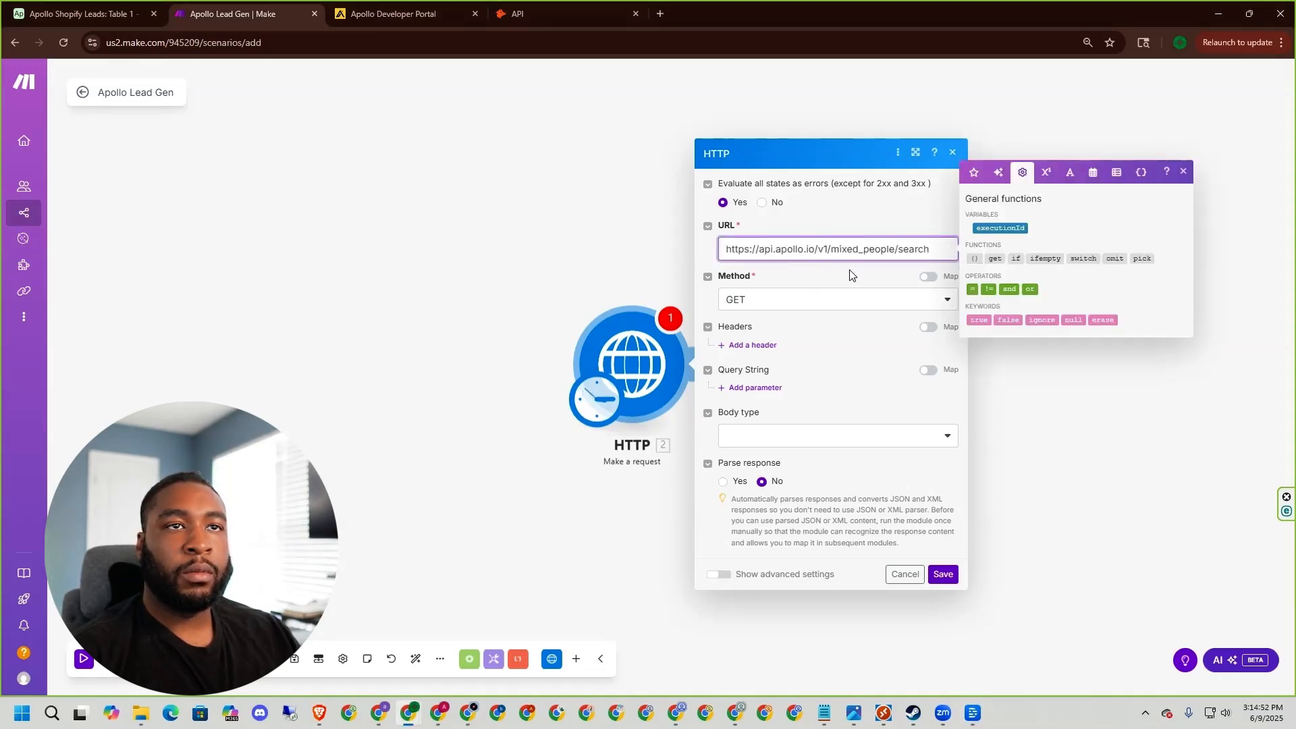
pyautogui.click(772, 301)
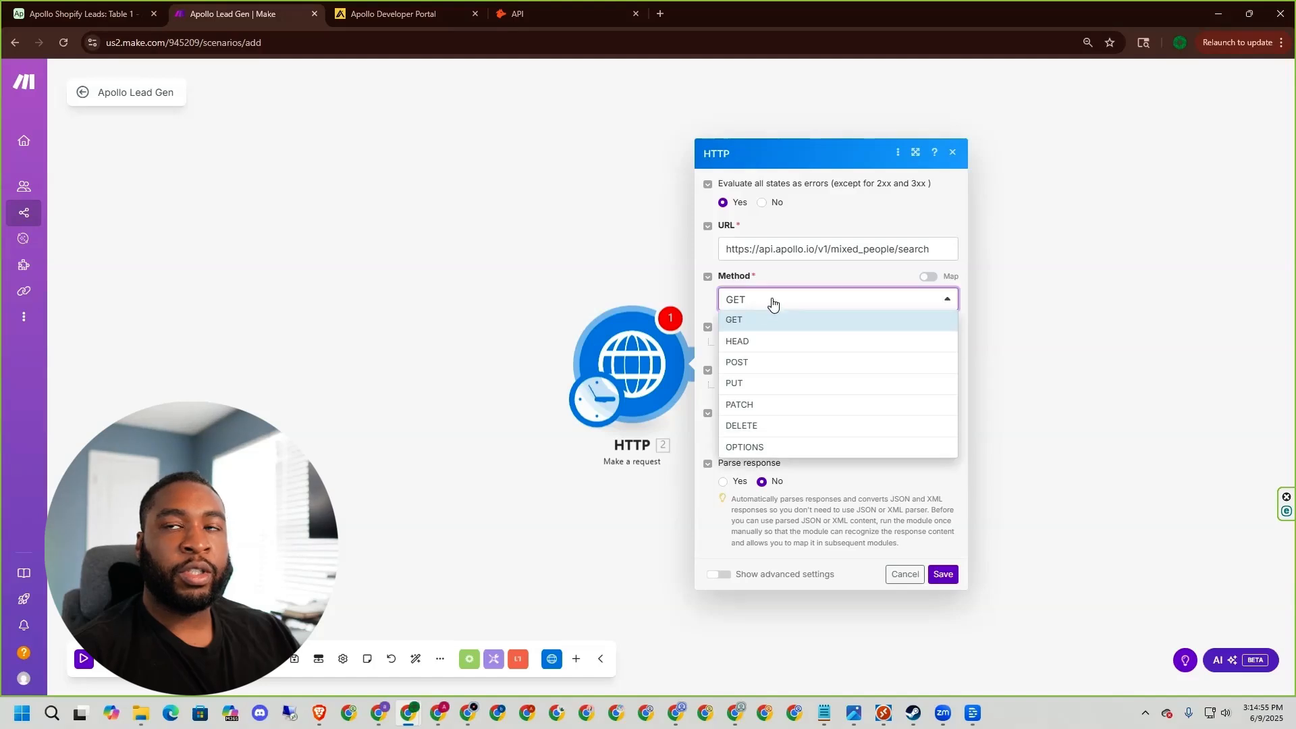
pyautogui.click(755, 365)
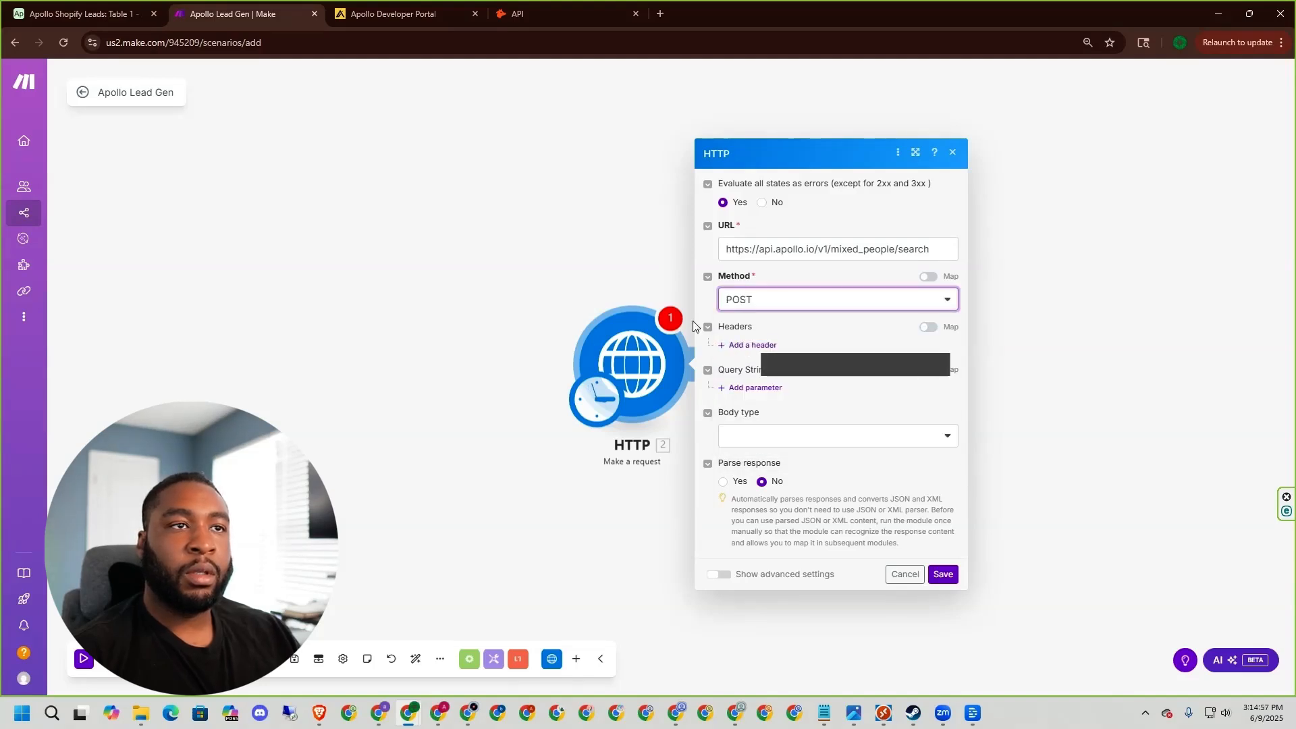
# Add two headers to the HTTP request, name the first one X-Api-Key and paste the API key as its value.
pyautogui.click(762, 346)
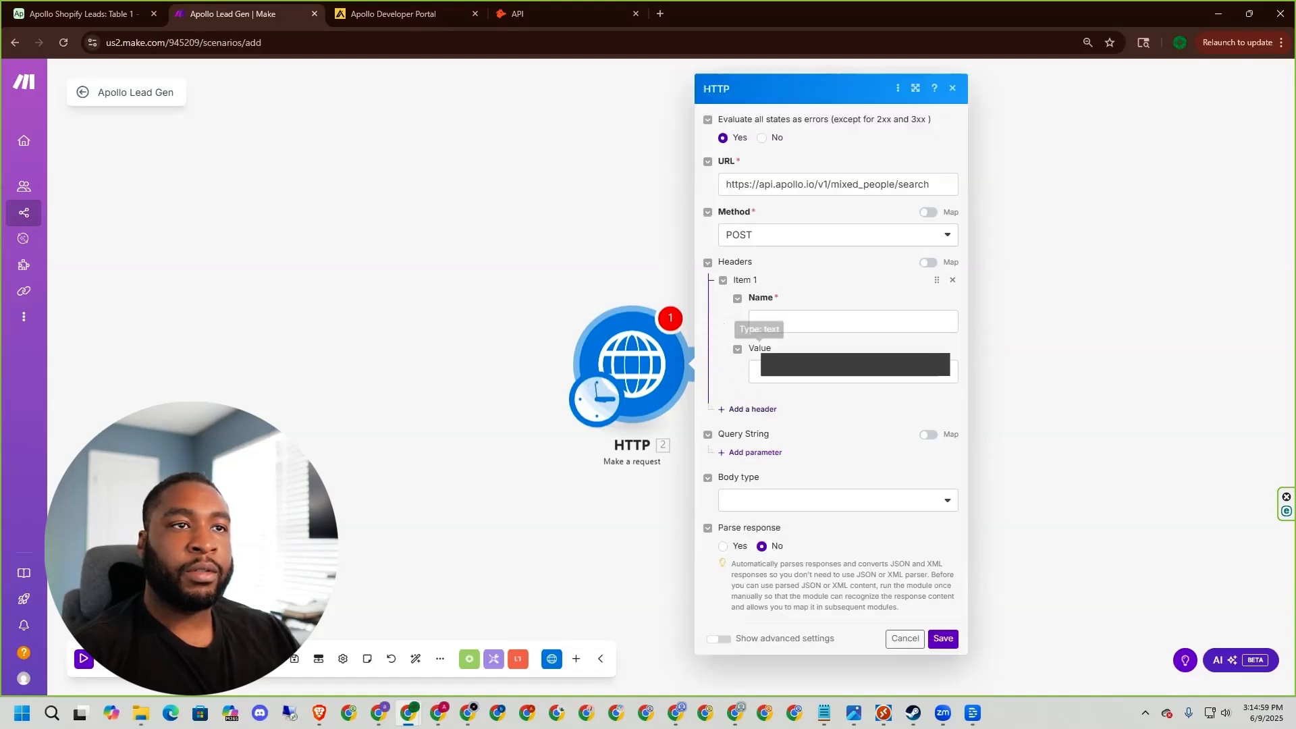
pyautogui.click(761, 408)
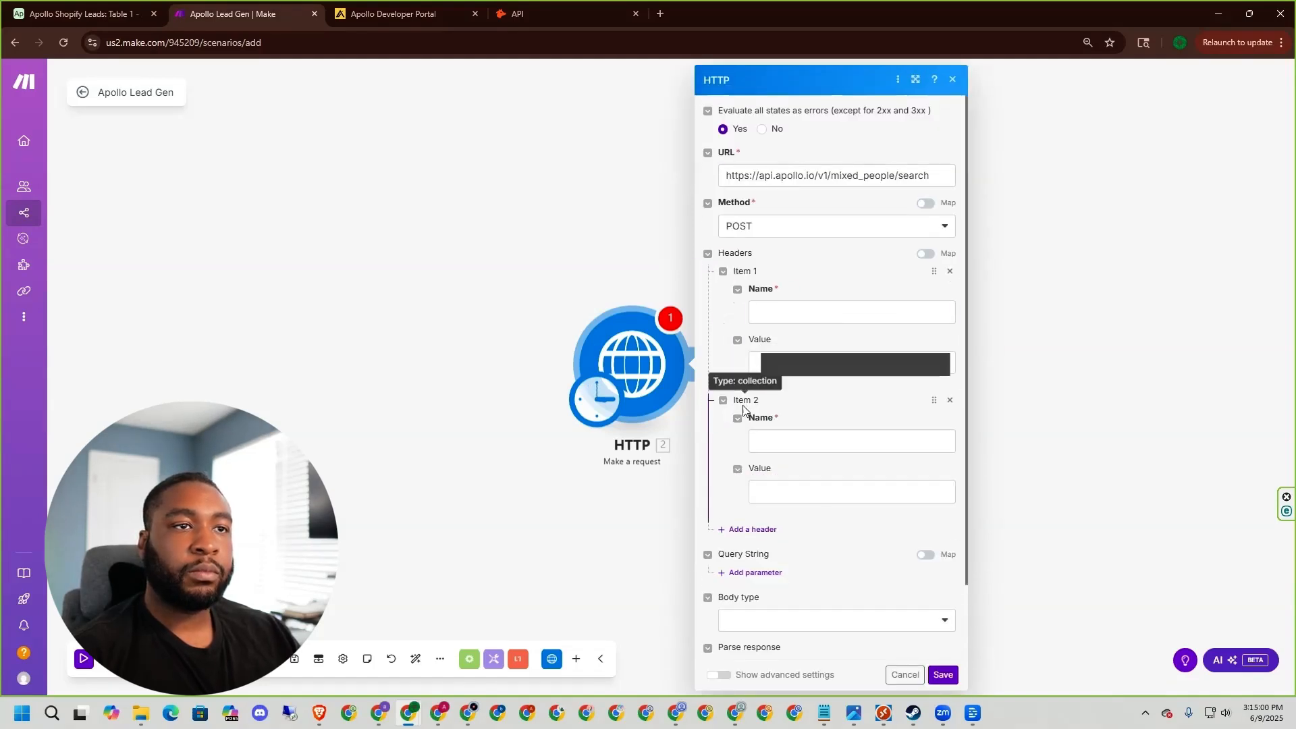
pyautogui.click(893, 311)
pyautogui.hotkey('ctrl', 'v')
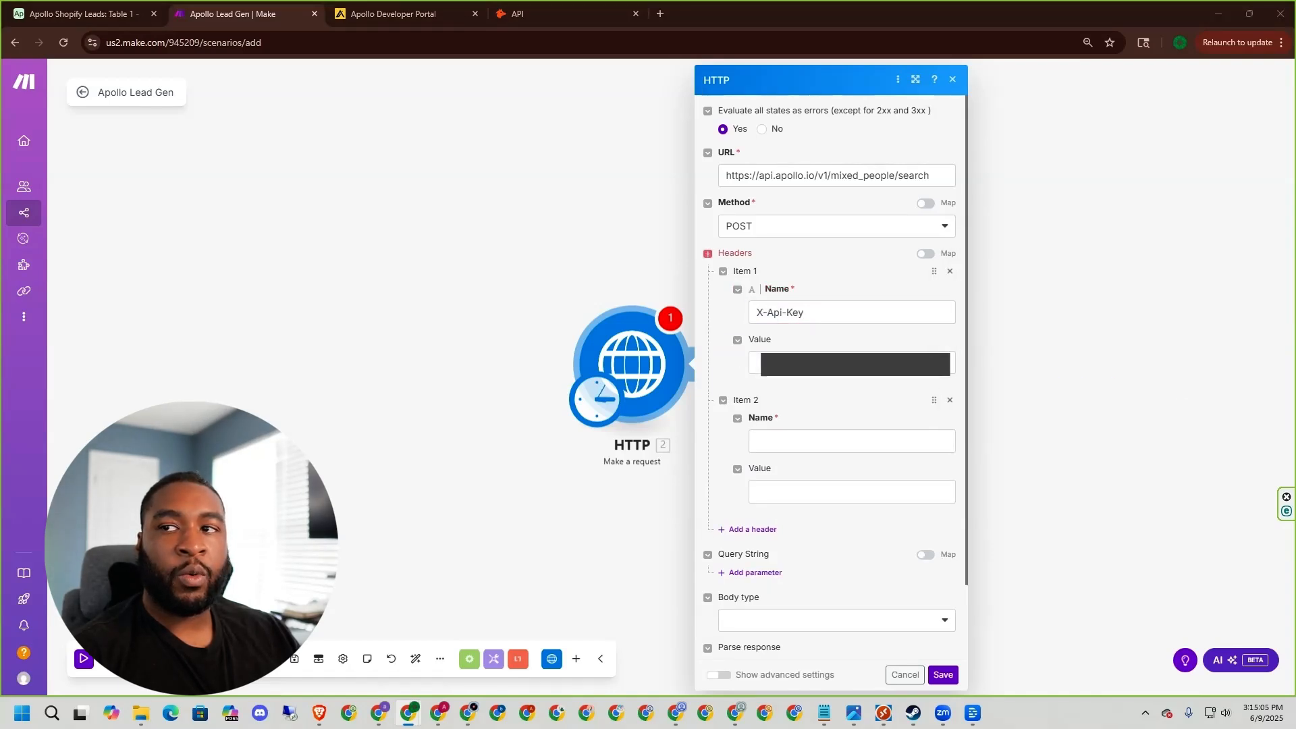
pyautogui.click(755, 363)
pyautogui.hotkey('ctrl', 'v')
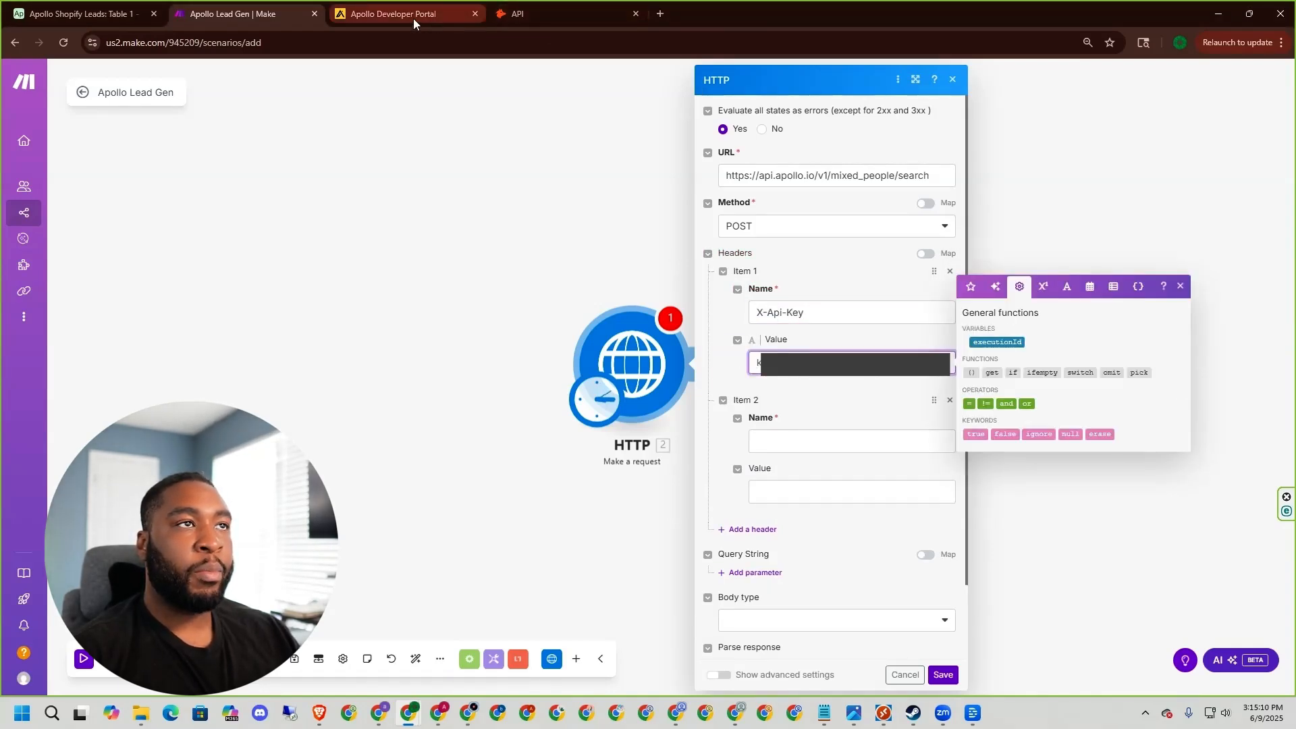
# Fill in the second header with the name Content-Type and the value application/json.
pyautogui.click(880, 451)
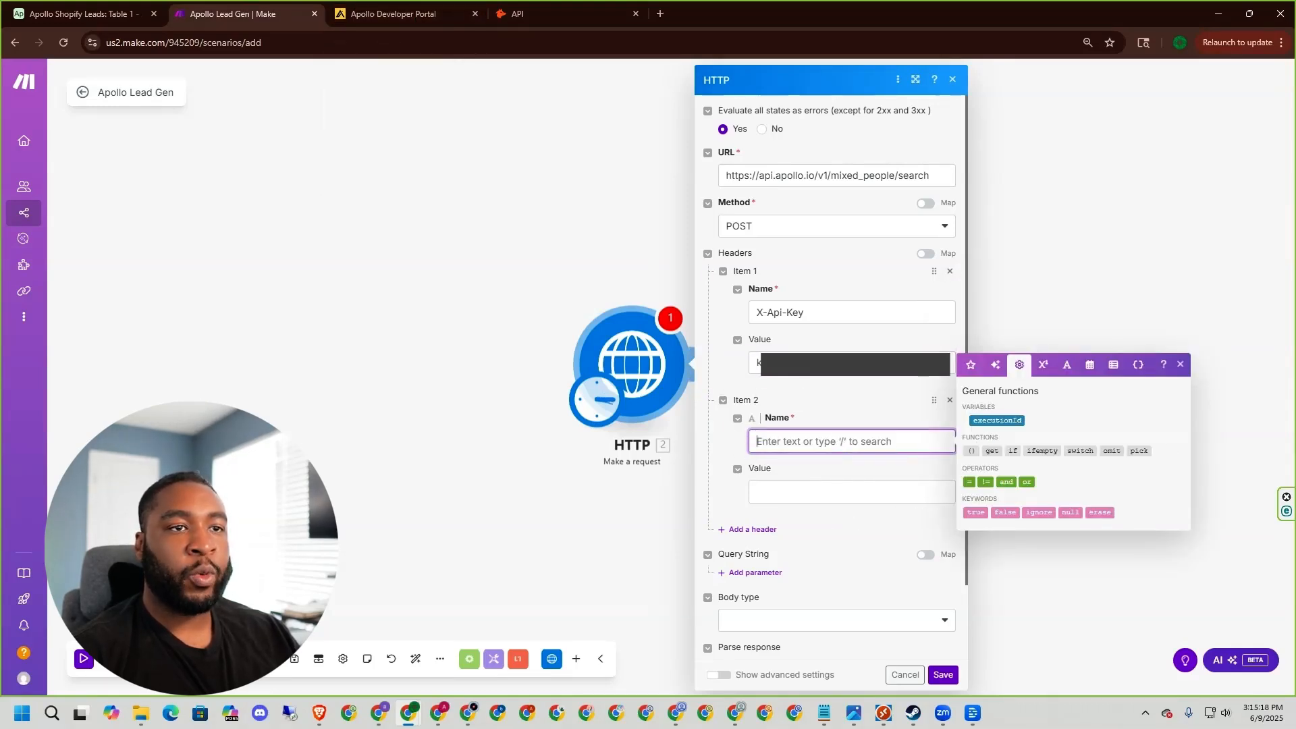
pyautogui.click(813, 440)
pyautogui.write('Content-Type')
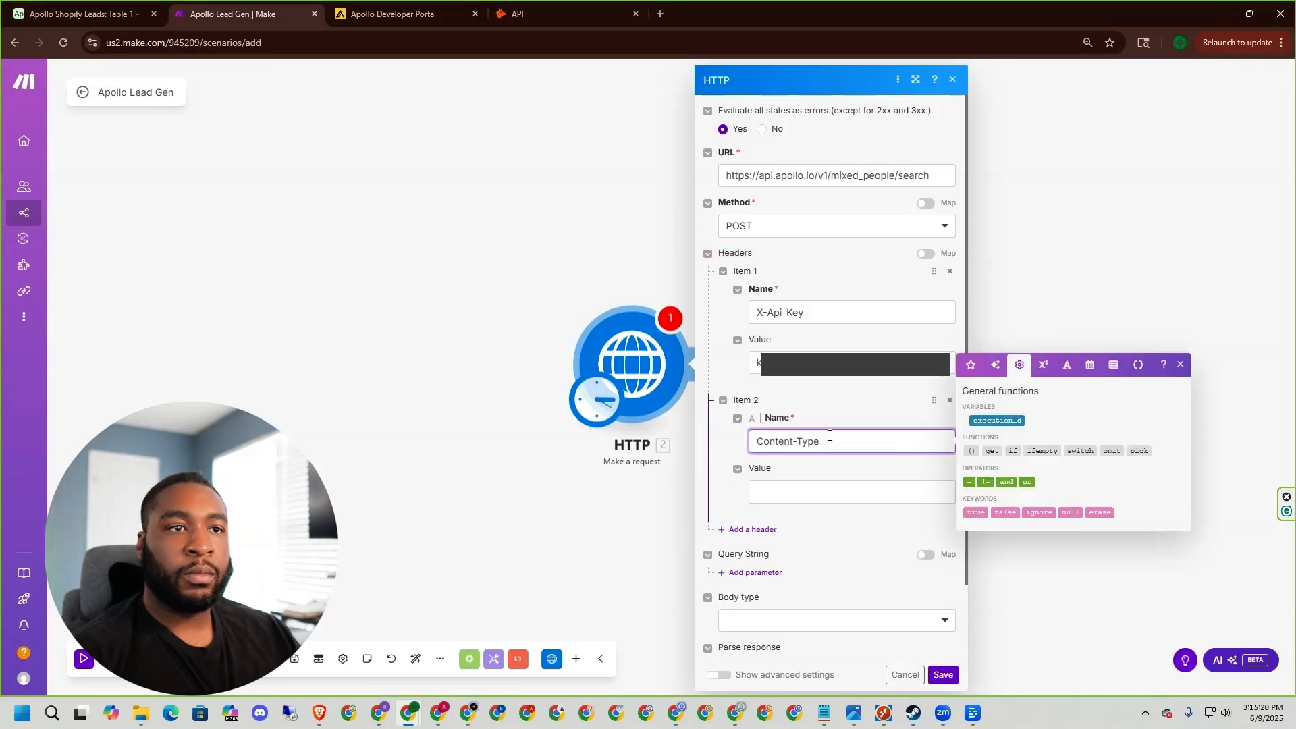
pyautogui.click(834, 495)
pyautogui.write('application/json')
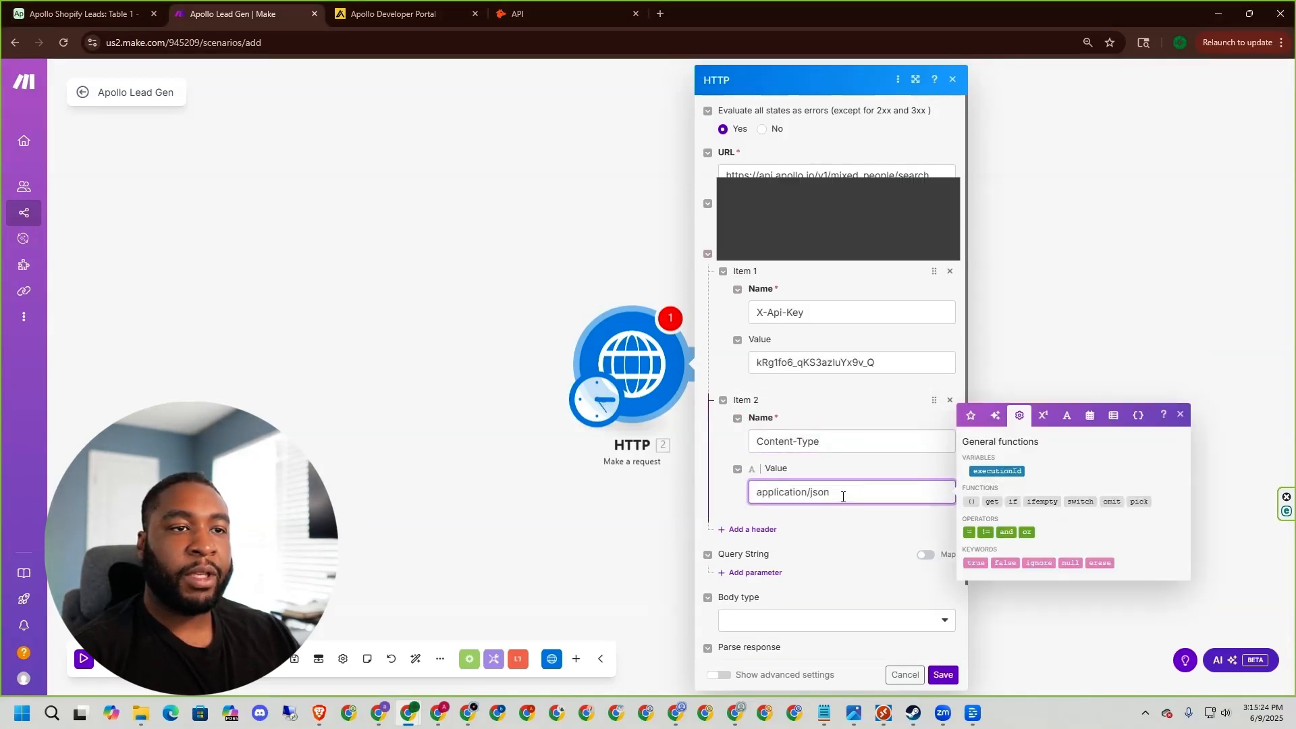
# Set the request's body type to Raw and its content type to JSON (application/json).
pyautogui.scroll(-1, 837, 500)
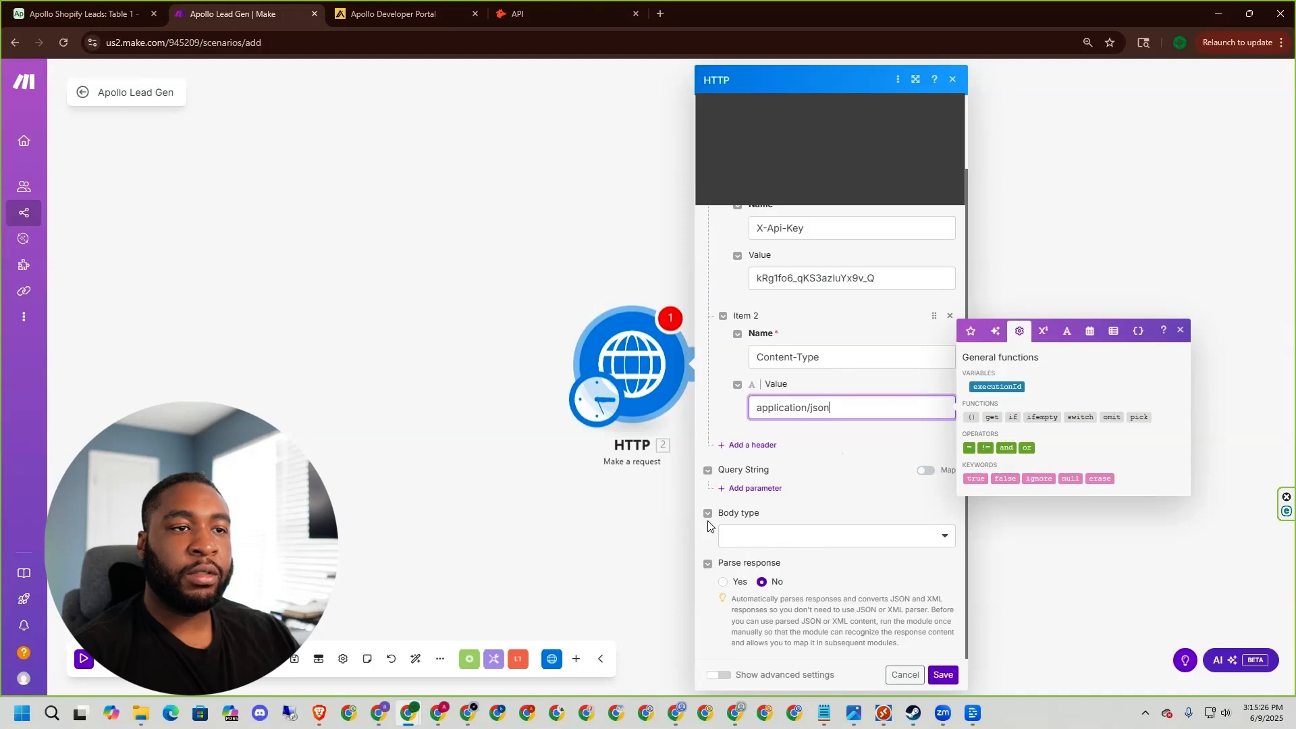
pyautogui.click(829, 536)
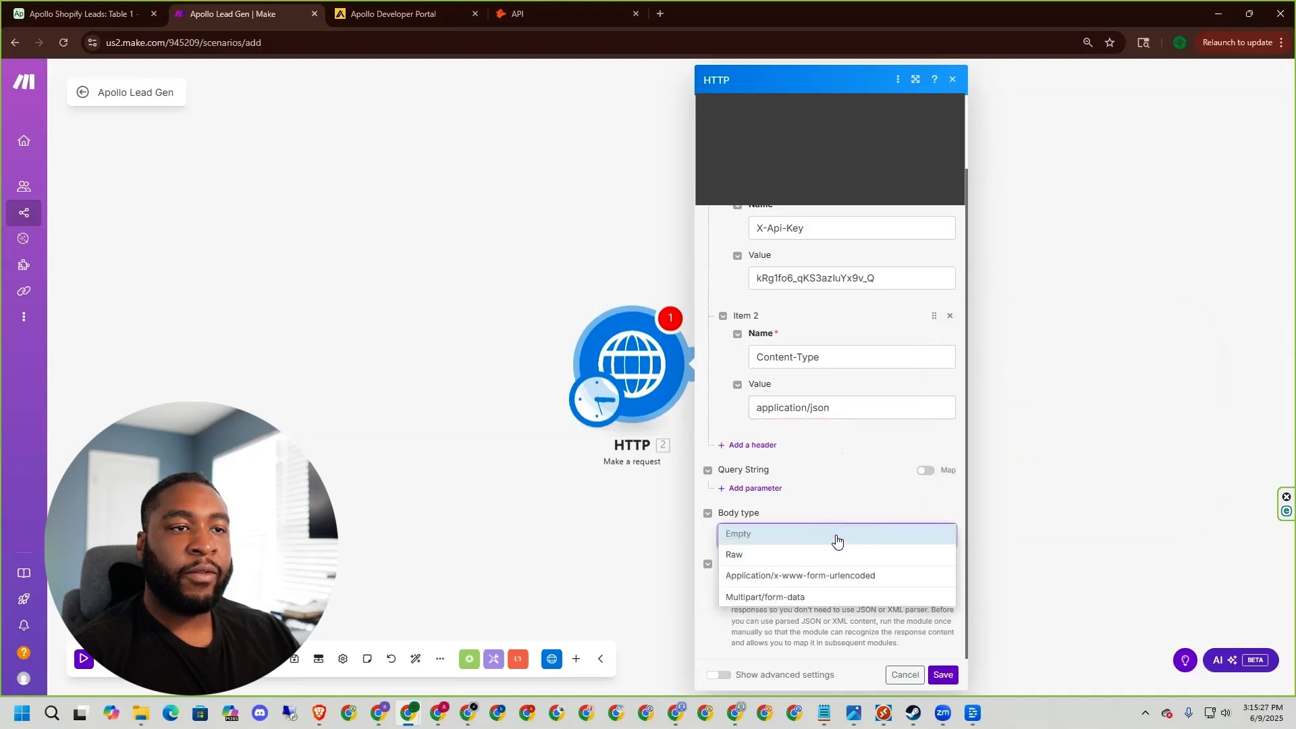
pyautogui.click(783, 555)
pyautogui.scroll(-1, 780, 515)
pyautogui.click(829, 470)
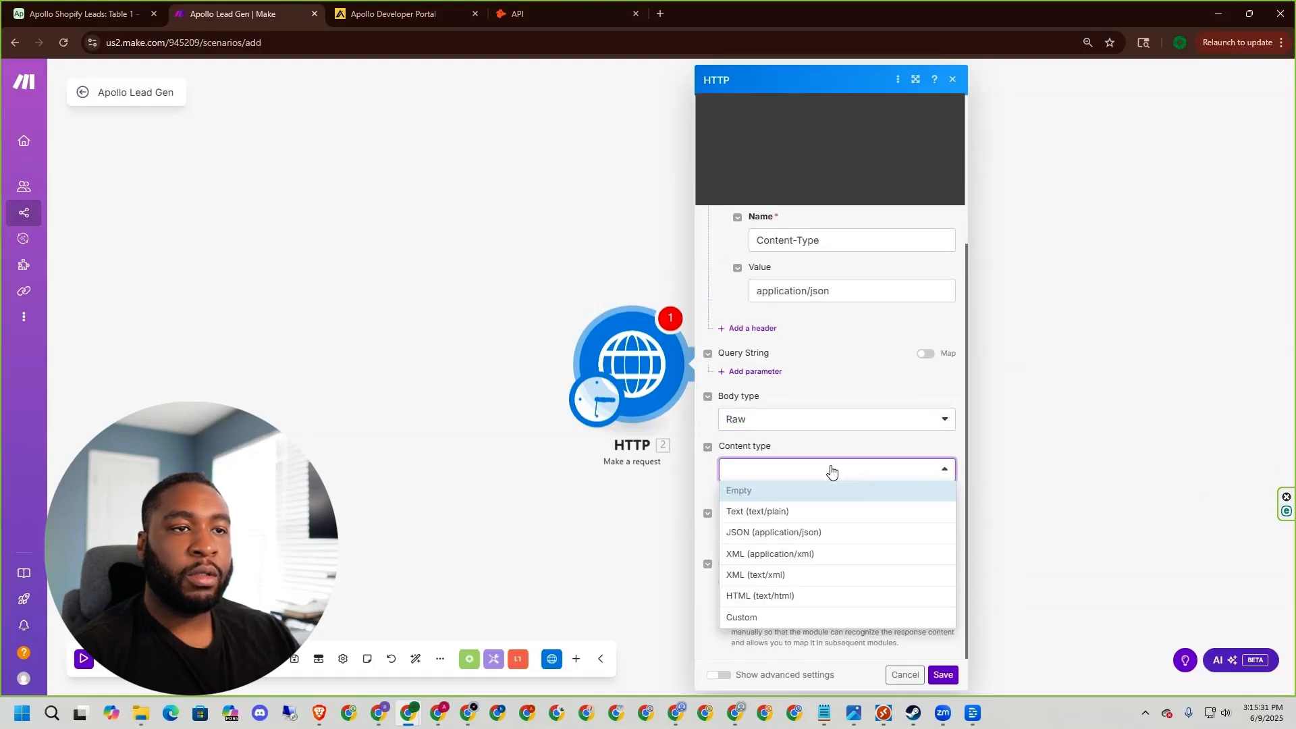
pyautogui.click(777, 534)
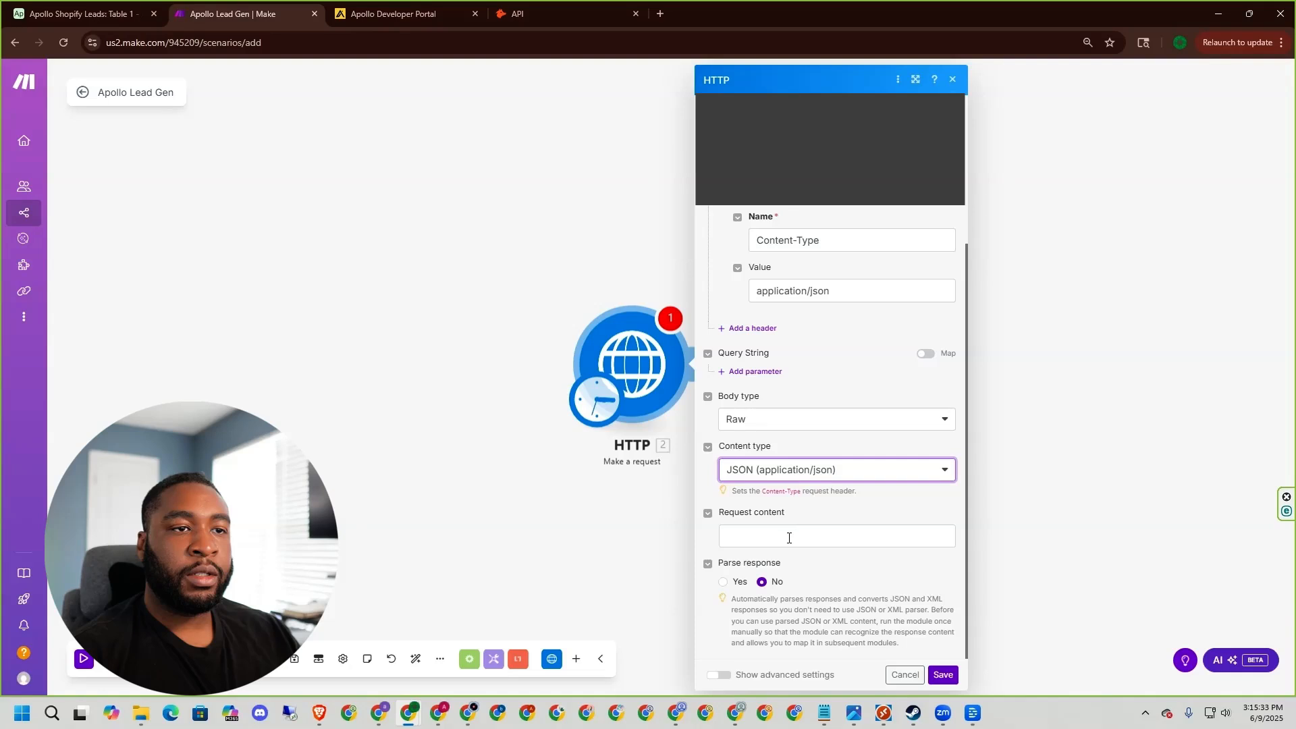
# Enter JSON request content with person_titles CEO, COO, Head of Ecommerce and Growth, q_organization_industry_tags Retail, organization_technologies Shopify, page 1 and per_page 2.
pyautogui.click(789, 538)
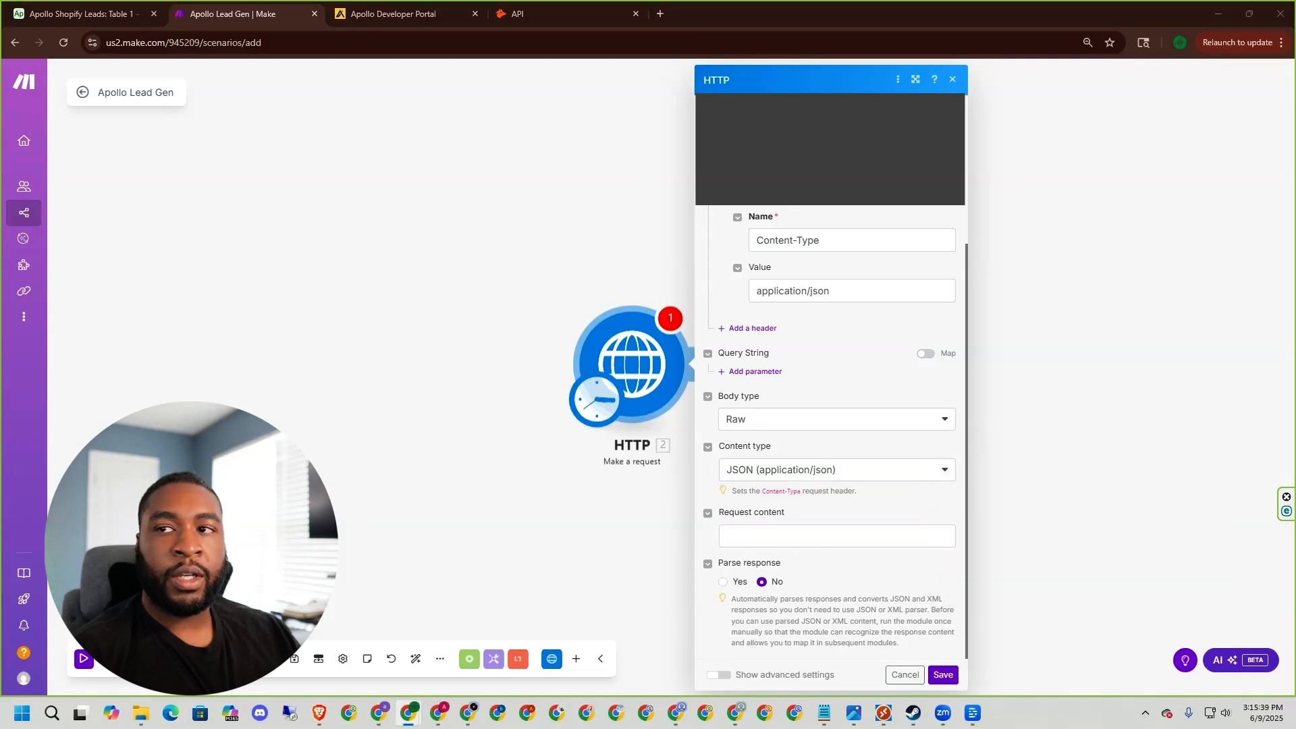
pyautogui.click(795, 542)
pyautogui.write('{   "person_titles": ["CEO", "COO", "Head of Ecommerce", "Growth"],   "q_organization_industry_tags": ["Retail"],   "organization_technologies": ["Shopify"],   "page": 1,   "per_page": 2 }')
pyautogui.scroll(-2, 903, 606)
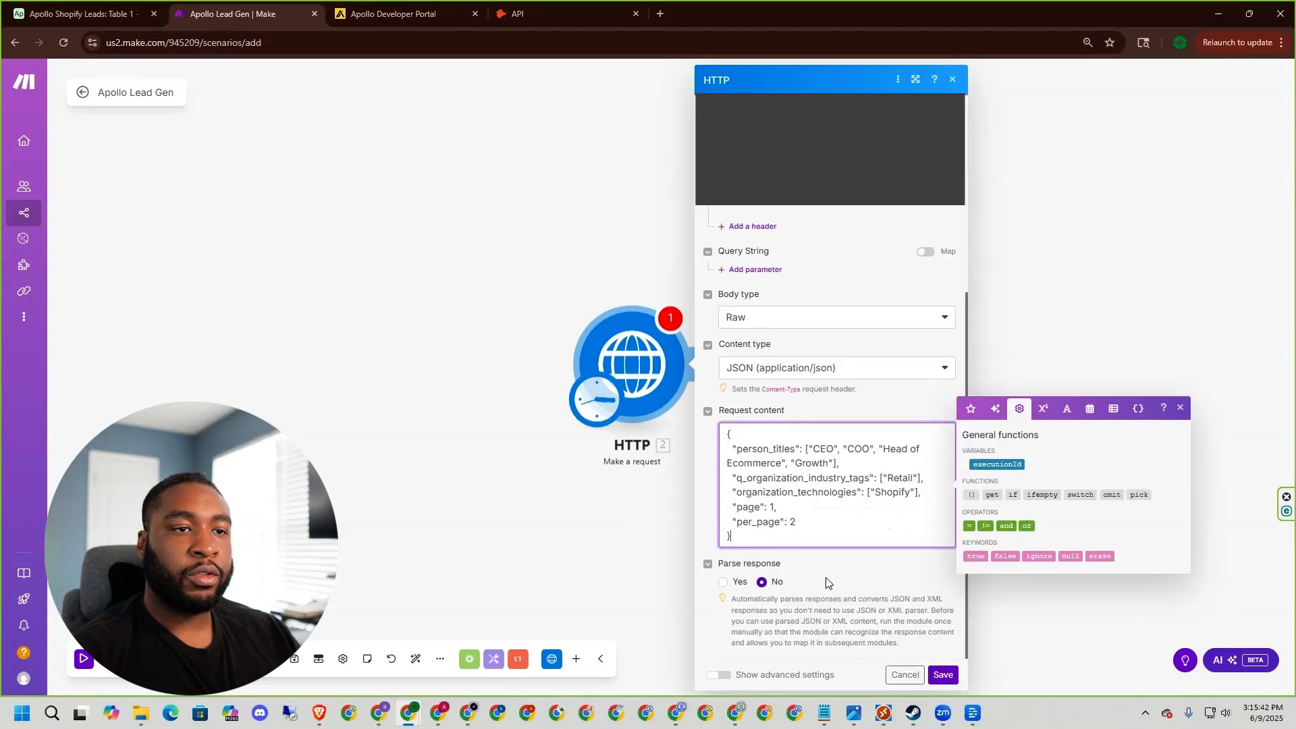
pyautogui.click(867, 581)
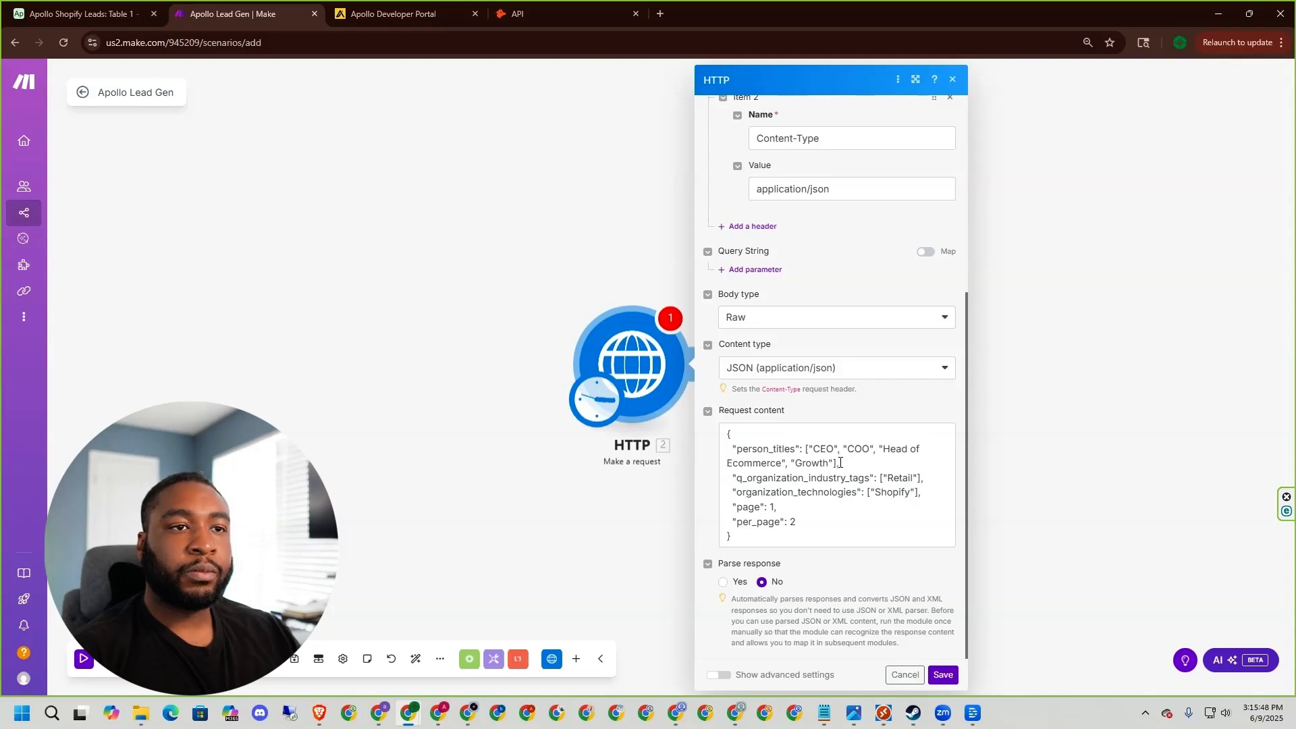
pyautogui.moveTo(841, 463); pyautogui.dragTo(773, 450)
pyautogui.click(852, 492)
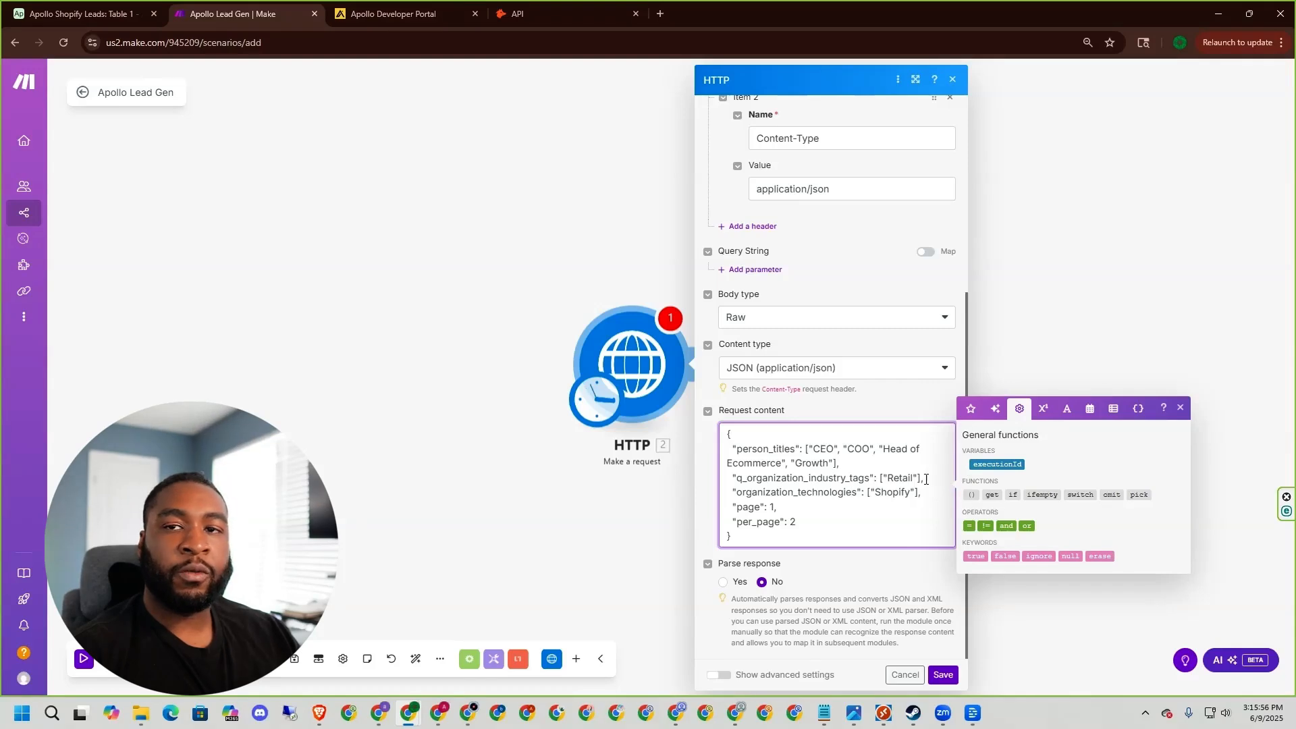
pyautogui.moveTo(865, 492); pyautogui.dragTo(930, 500)
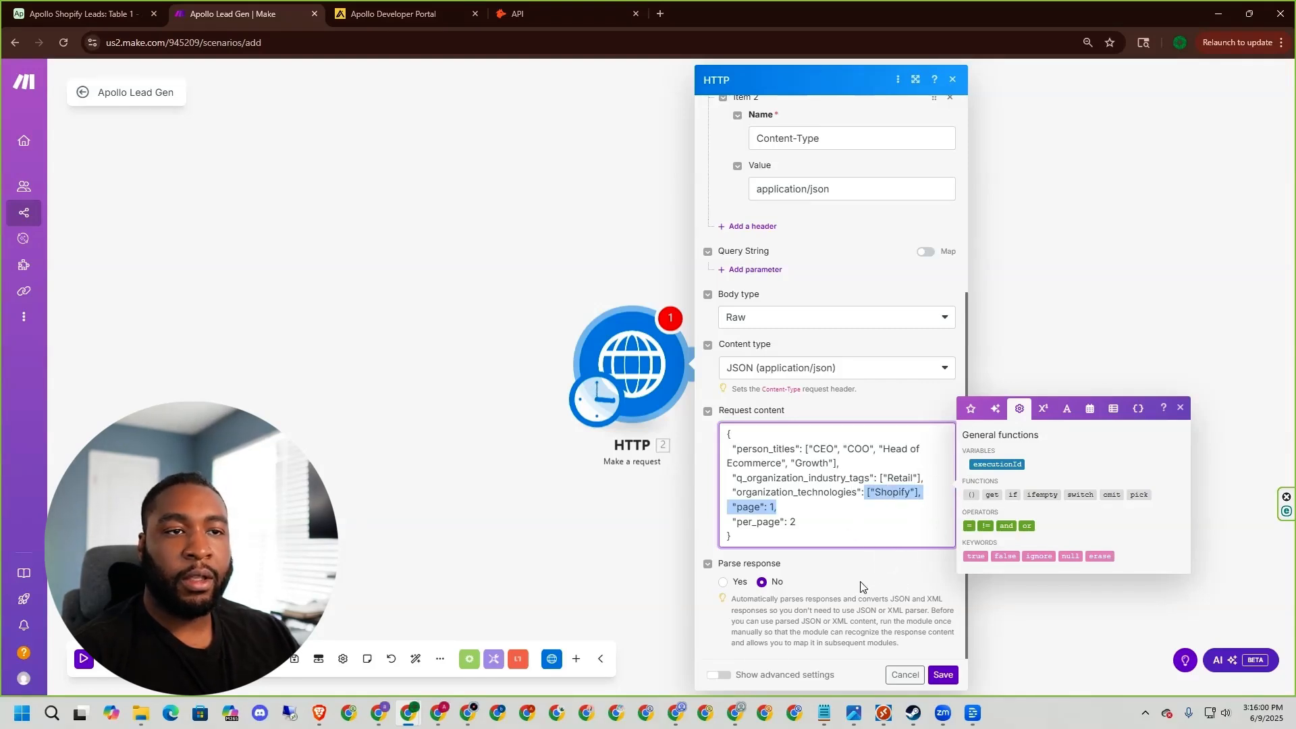
# Turn on response parsing for the HTTP request, review its request content and save the module.
pyautogui.click(723, 581)
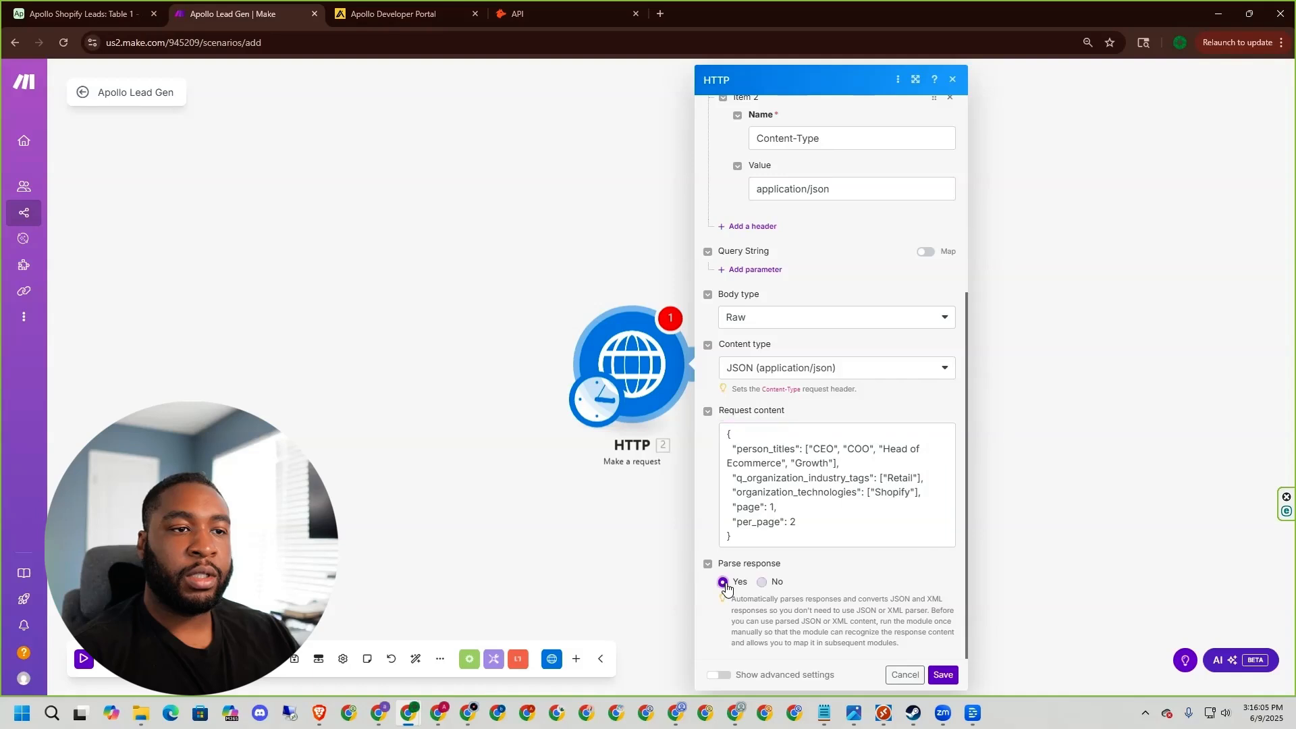
pyautogui.click(943, 678)
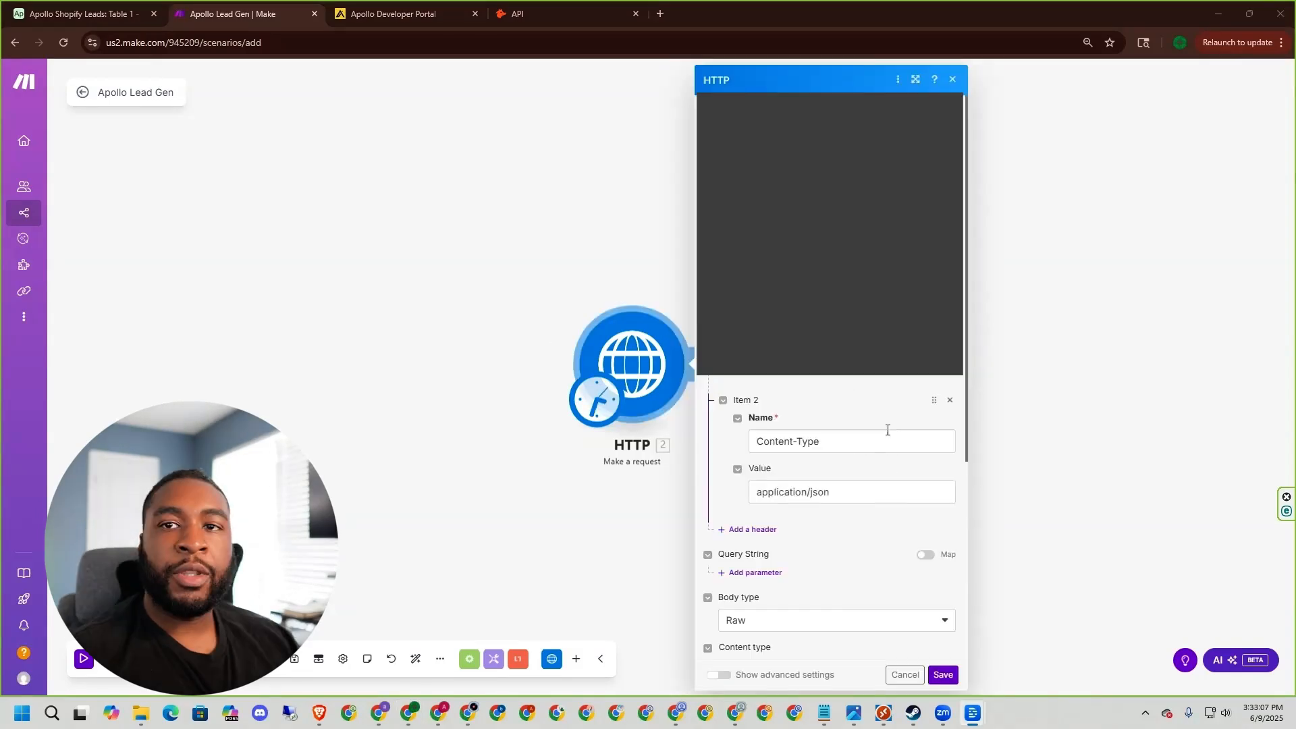
pyautogui.scroll(-3, 872, 425)
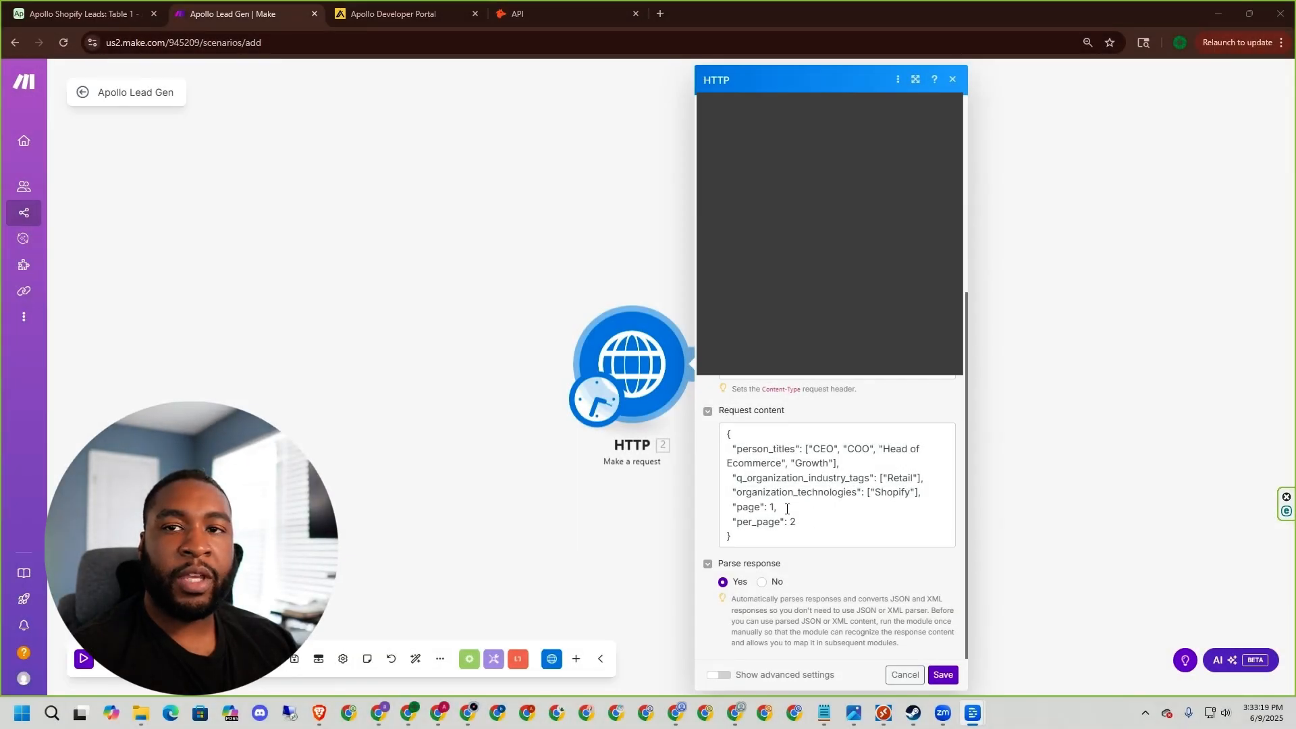
pyautogui.click(798, 529)
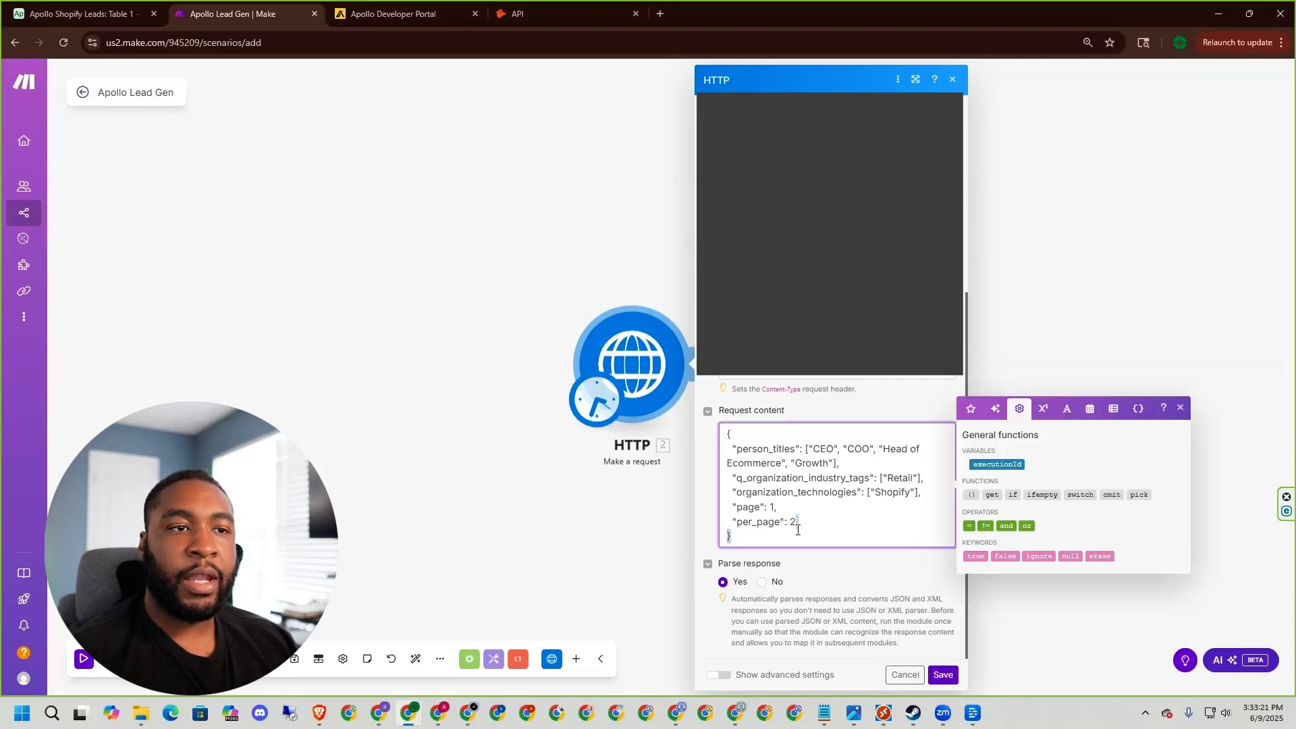
pyautogui.click(943, 675)
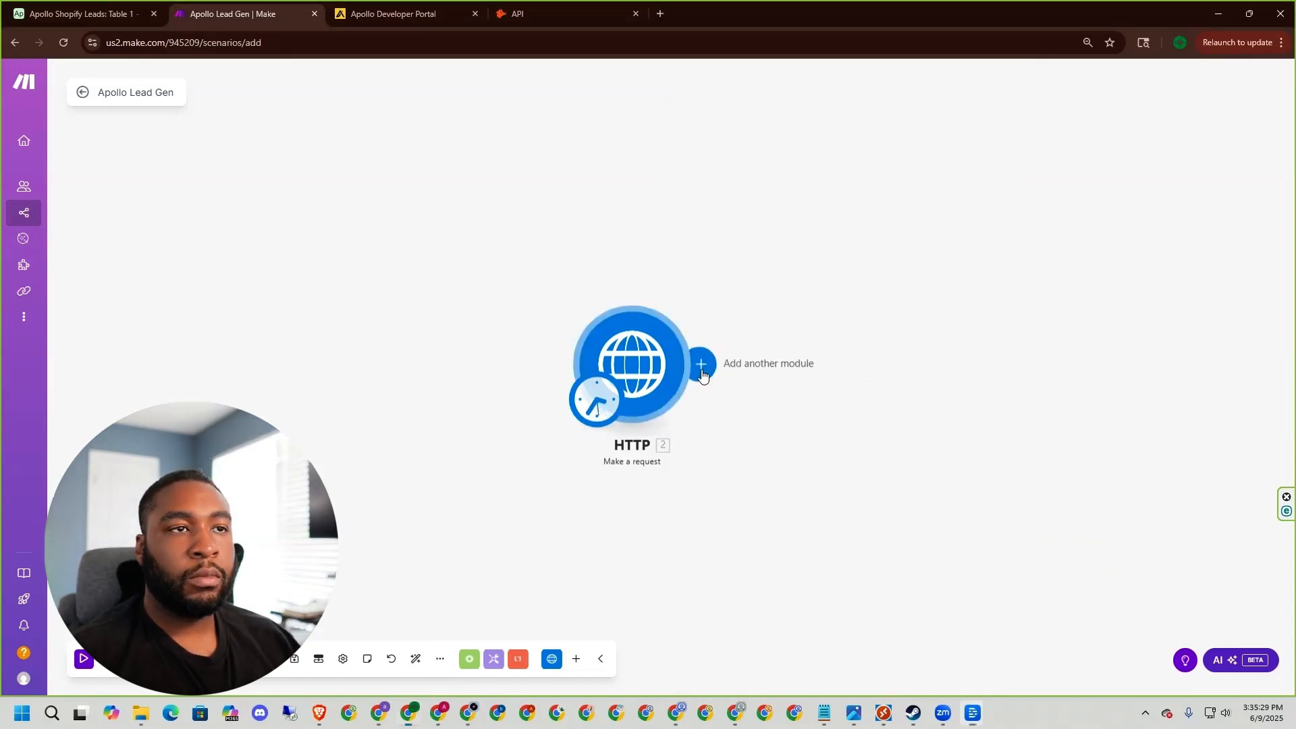
# Add a Flow Control Iterator after the HTTP module, map its array to the people[] data from the request and save.
pyautogui.click(699, 365)
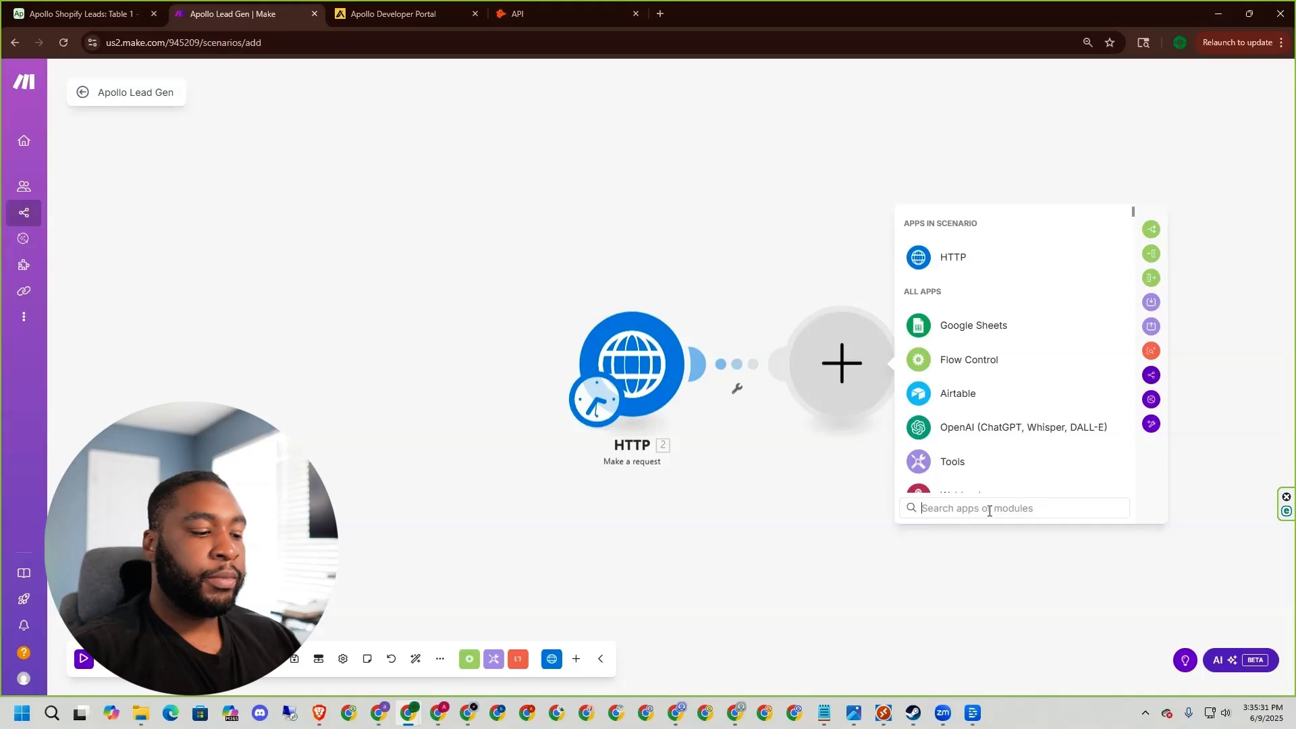
pyautogui.write('it')
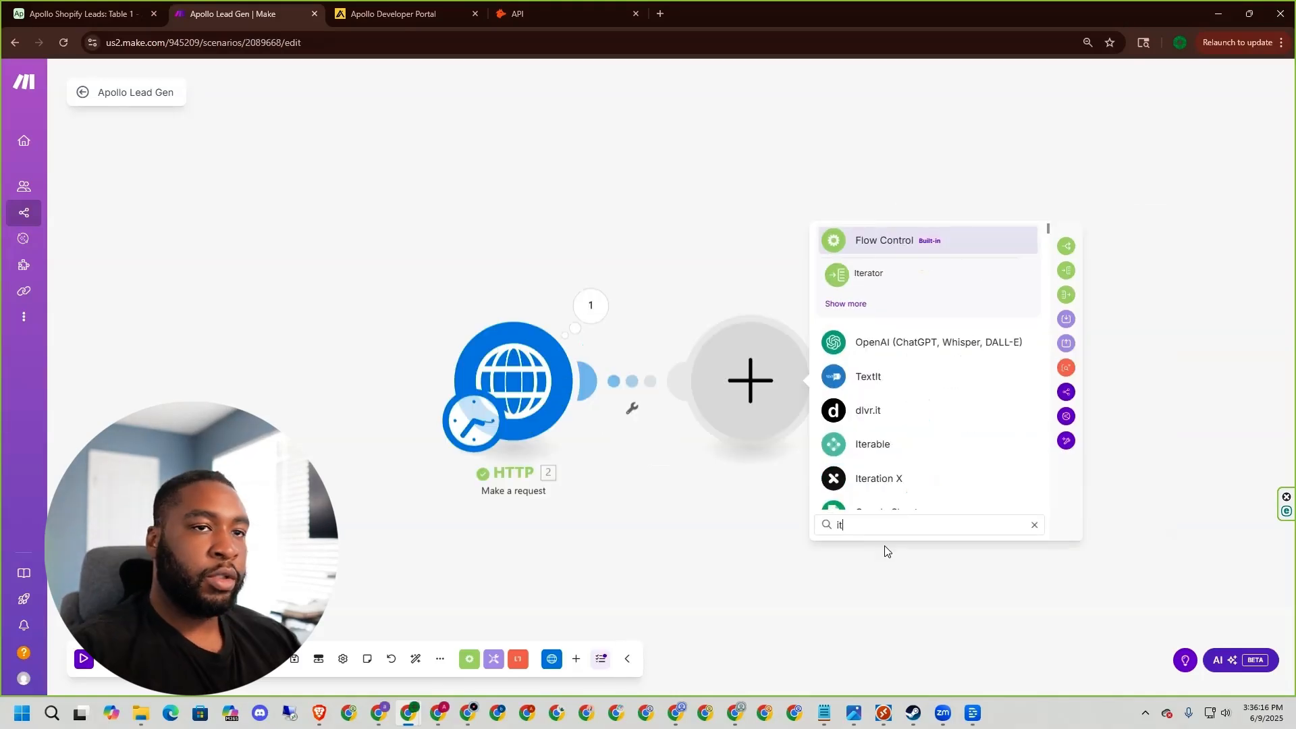
pyautogui.write('er')
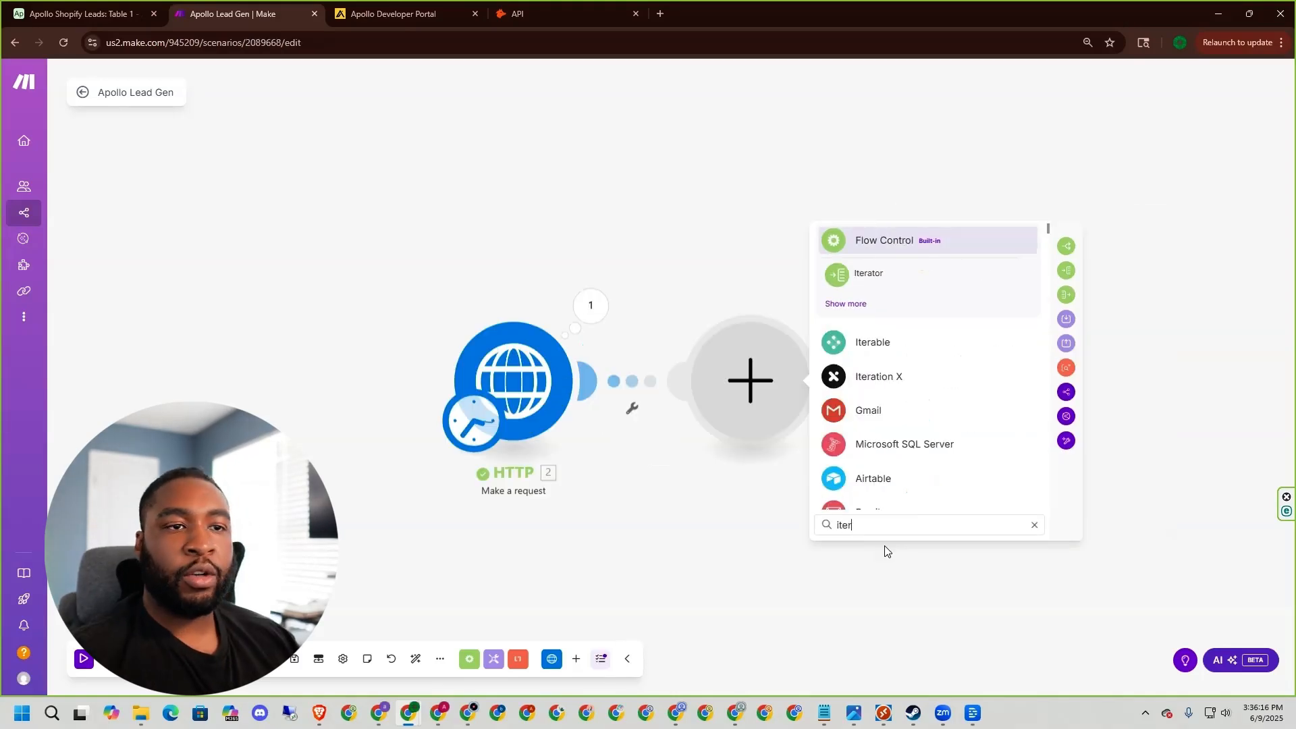
pyautogui.click(844, 274)
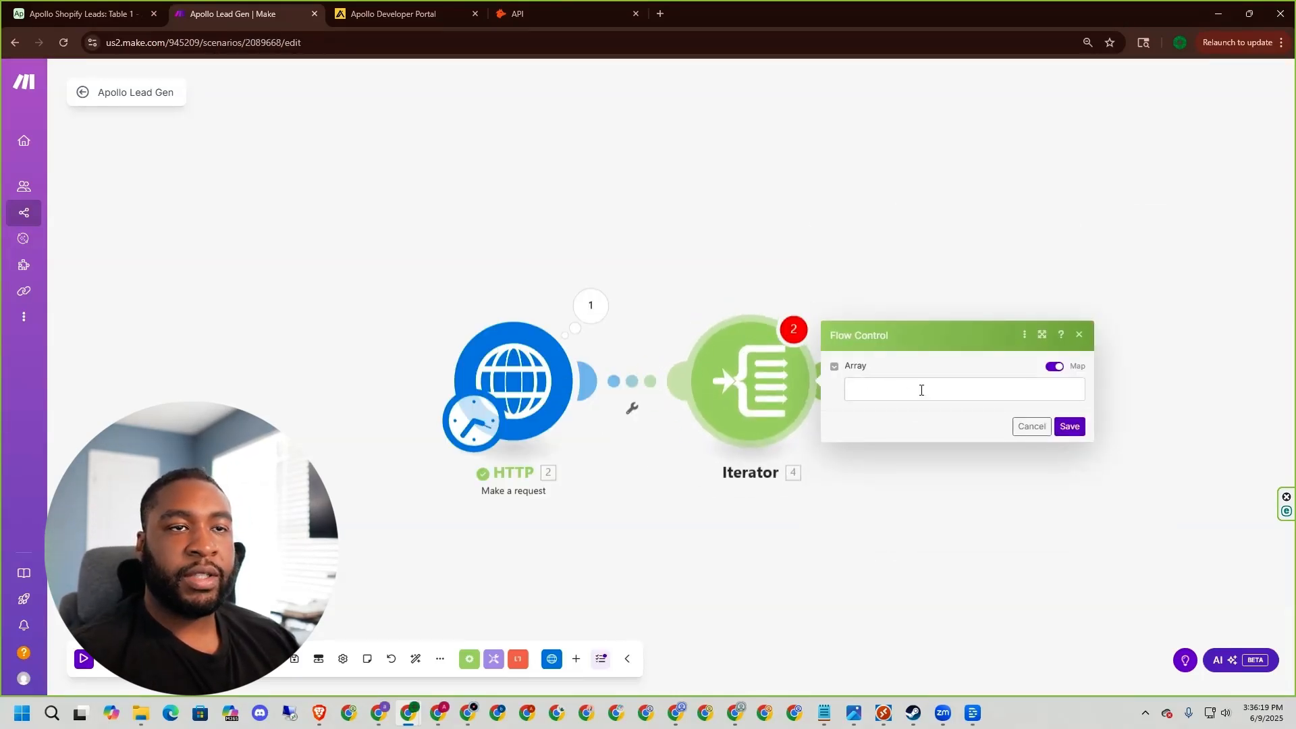
pyautogui.click(922, 391)
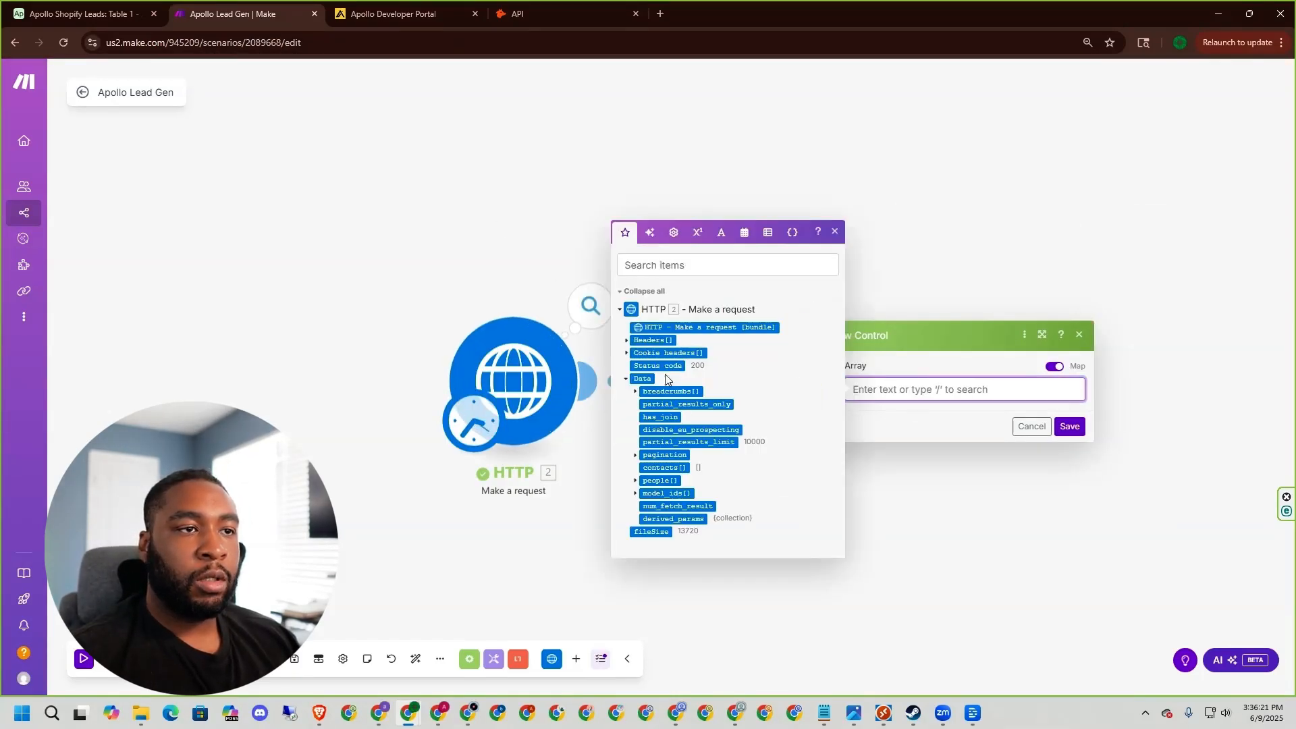
pyautogui.click(668, 479)
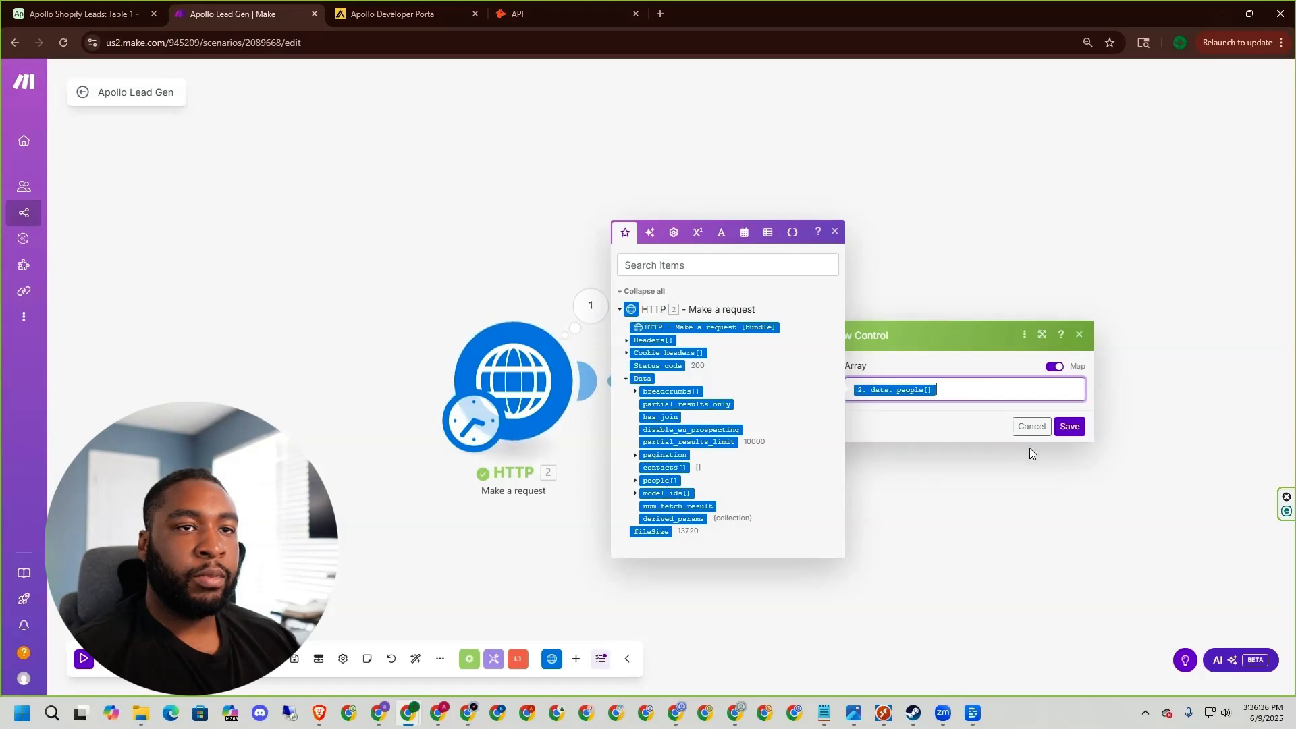
pyautogui.click(1070, 426)
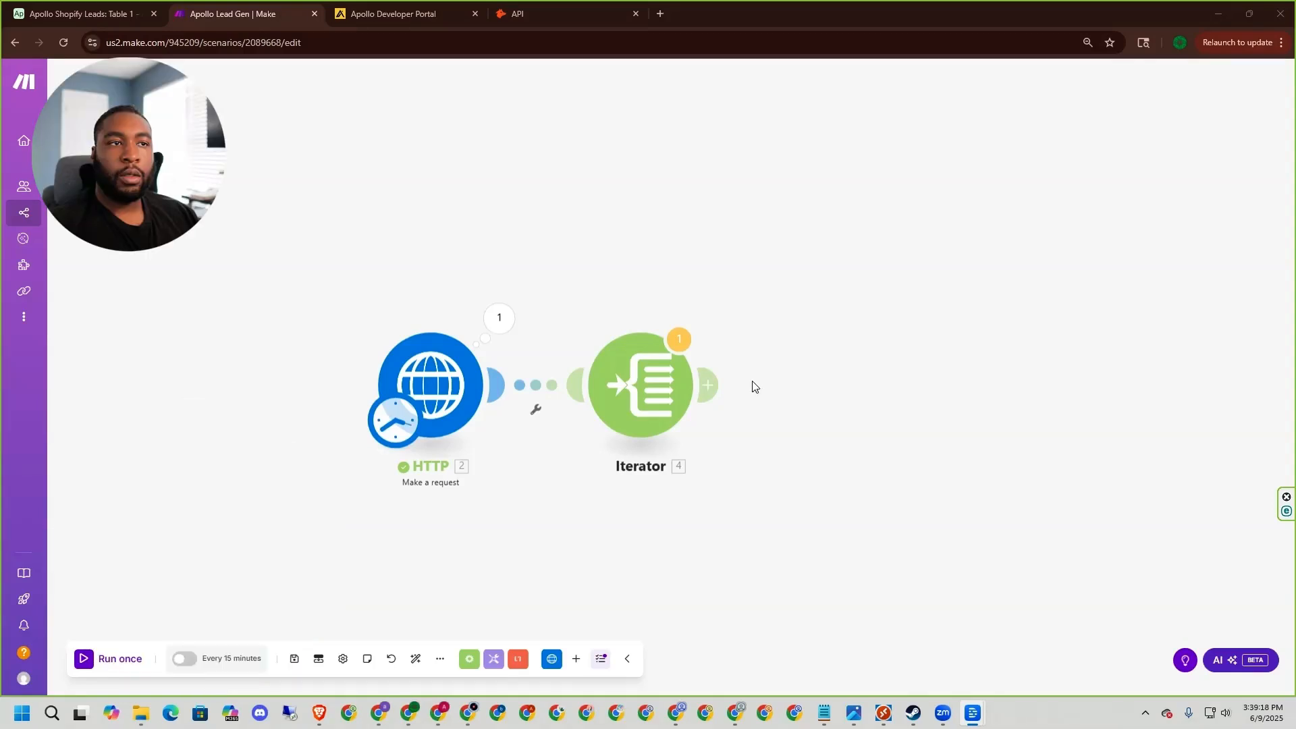
# Add a Flow Control Router after the Iterator module.
pyautogui.click(708, 384)
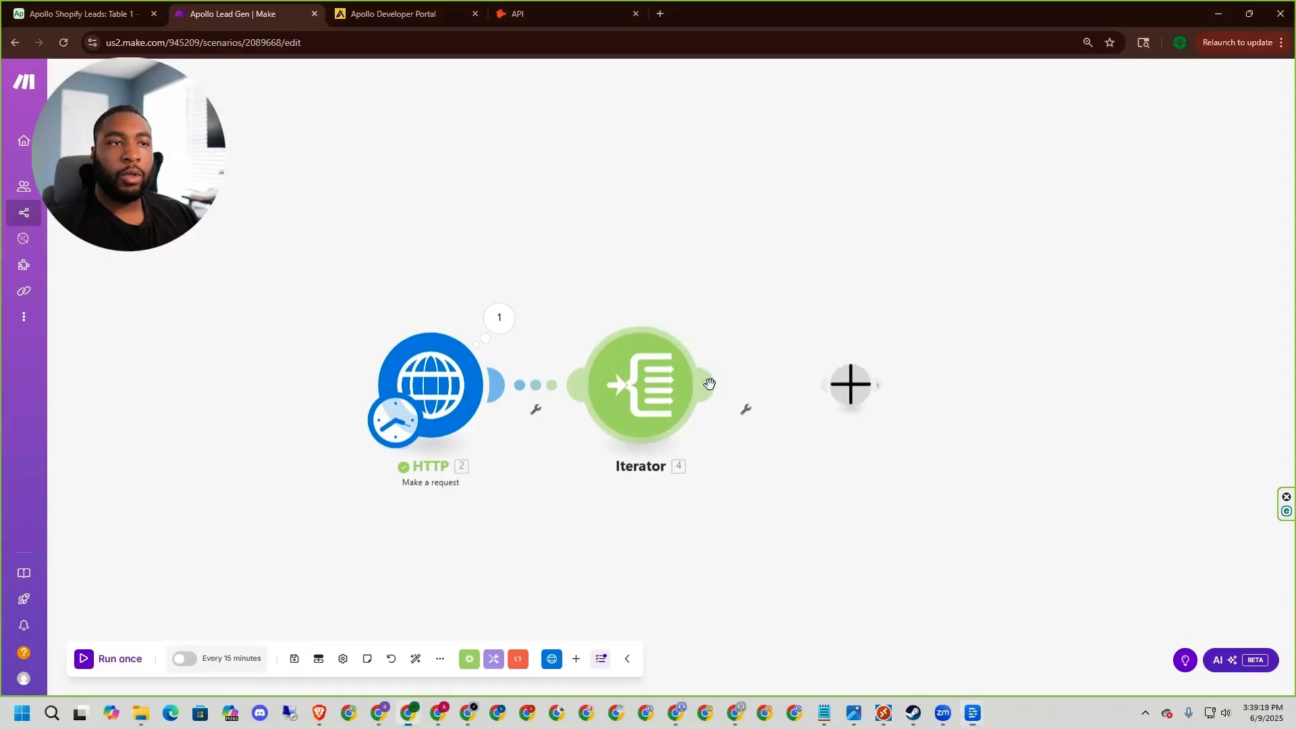
pyautogui.click(998, 527)
pyautogui.write('ro')
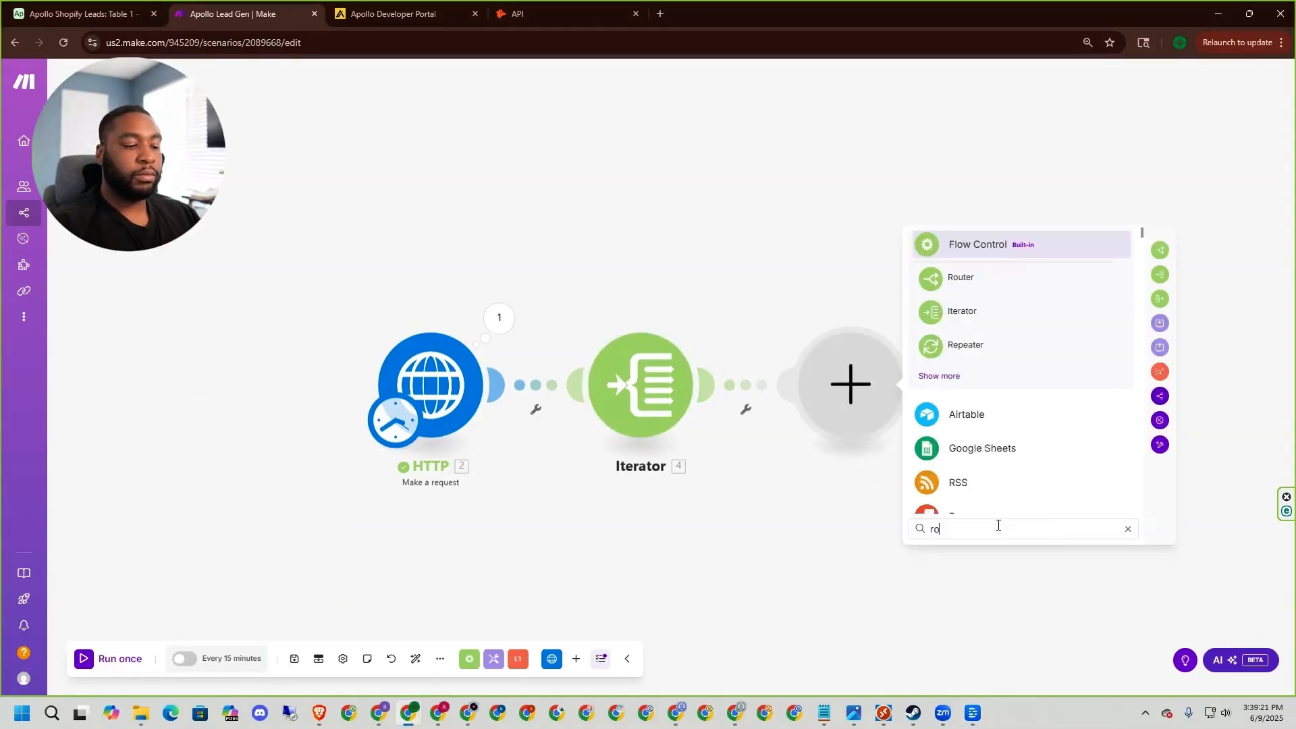
pyautogui.click(961, 278)
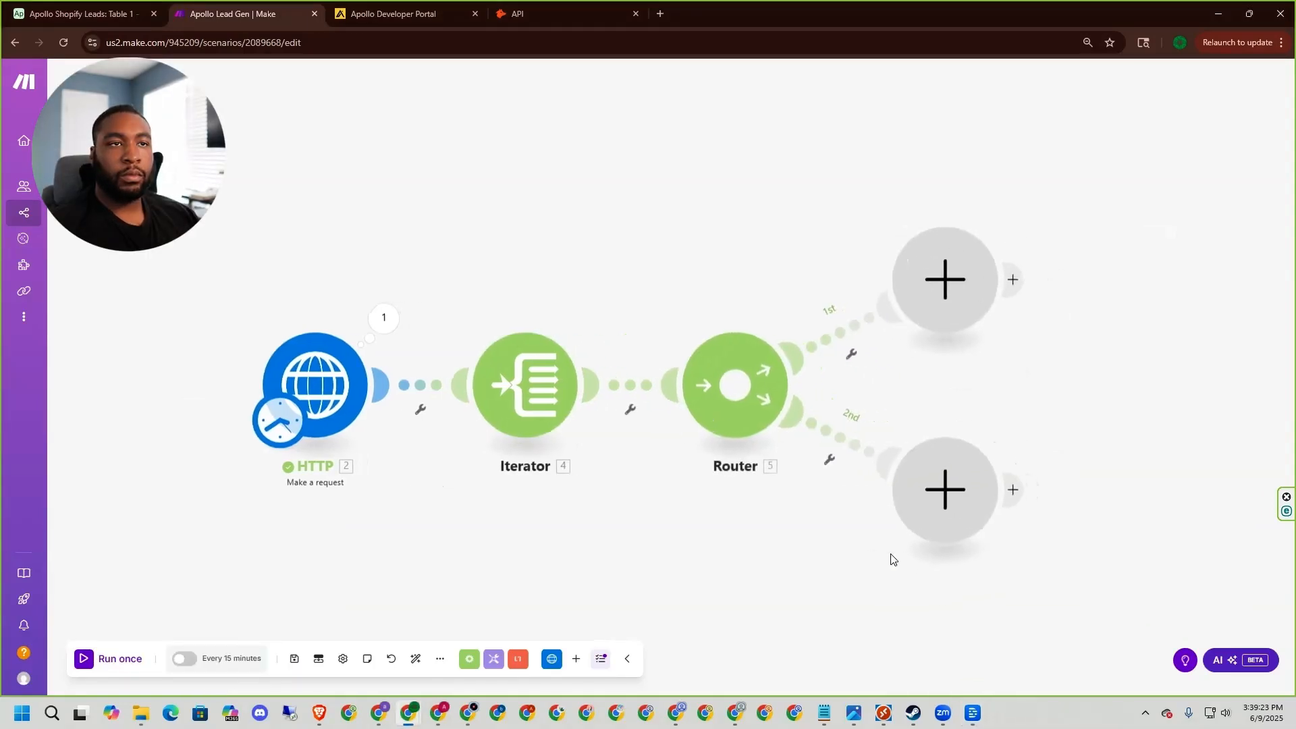
# Add an Airtable Search Records module on the router's first route.
pyautogui.moveTo(890, 555); pyautogui.dragTo(715, 589)
pyautogui.moveTo(1011, 407); pyautogui.dragTo(962, 477)
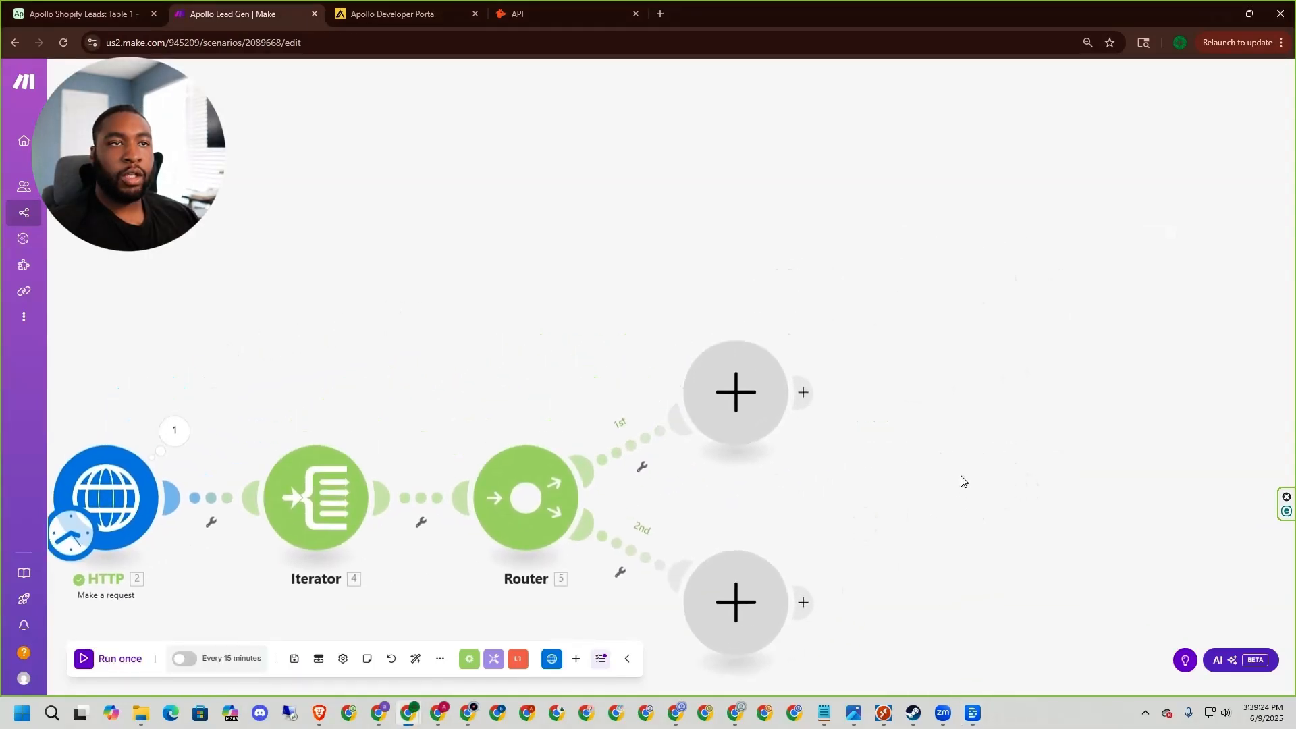
pyautogui.click(745, 407)
pyautogui.write('airta')
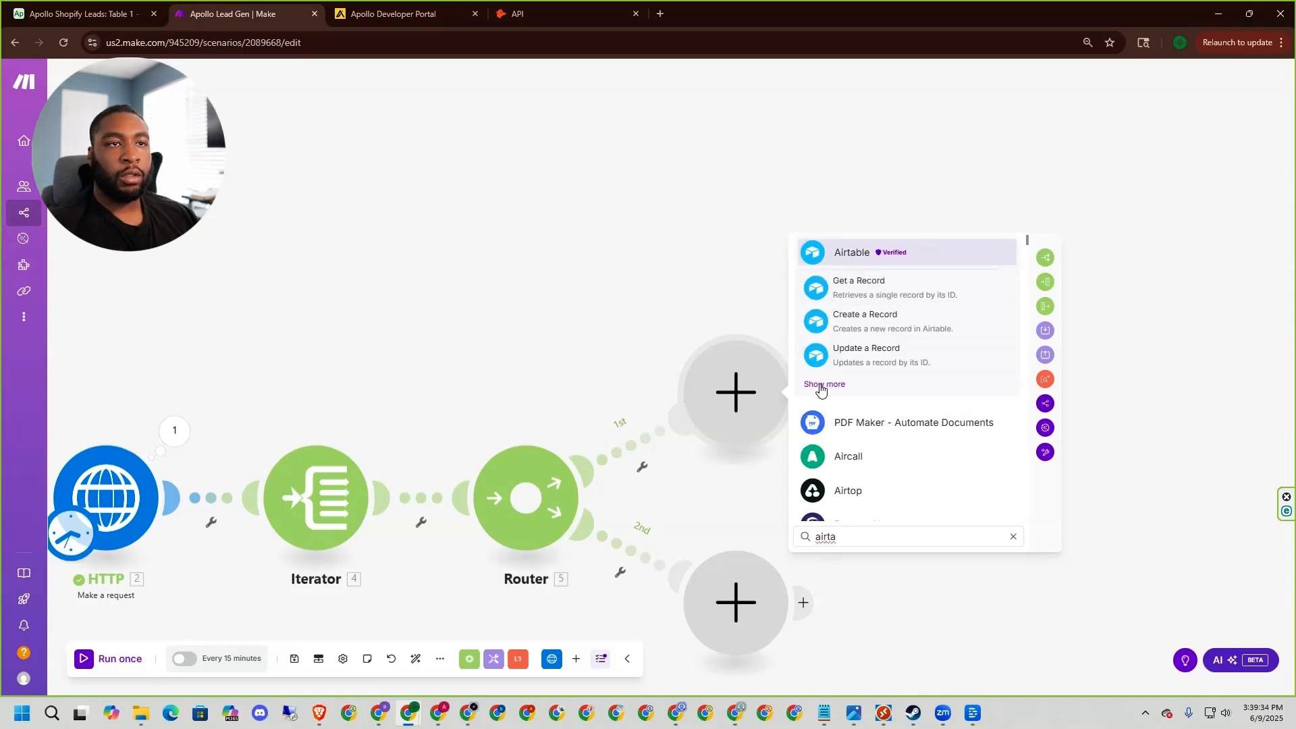
pyautogui.click(820, 388)
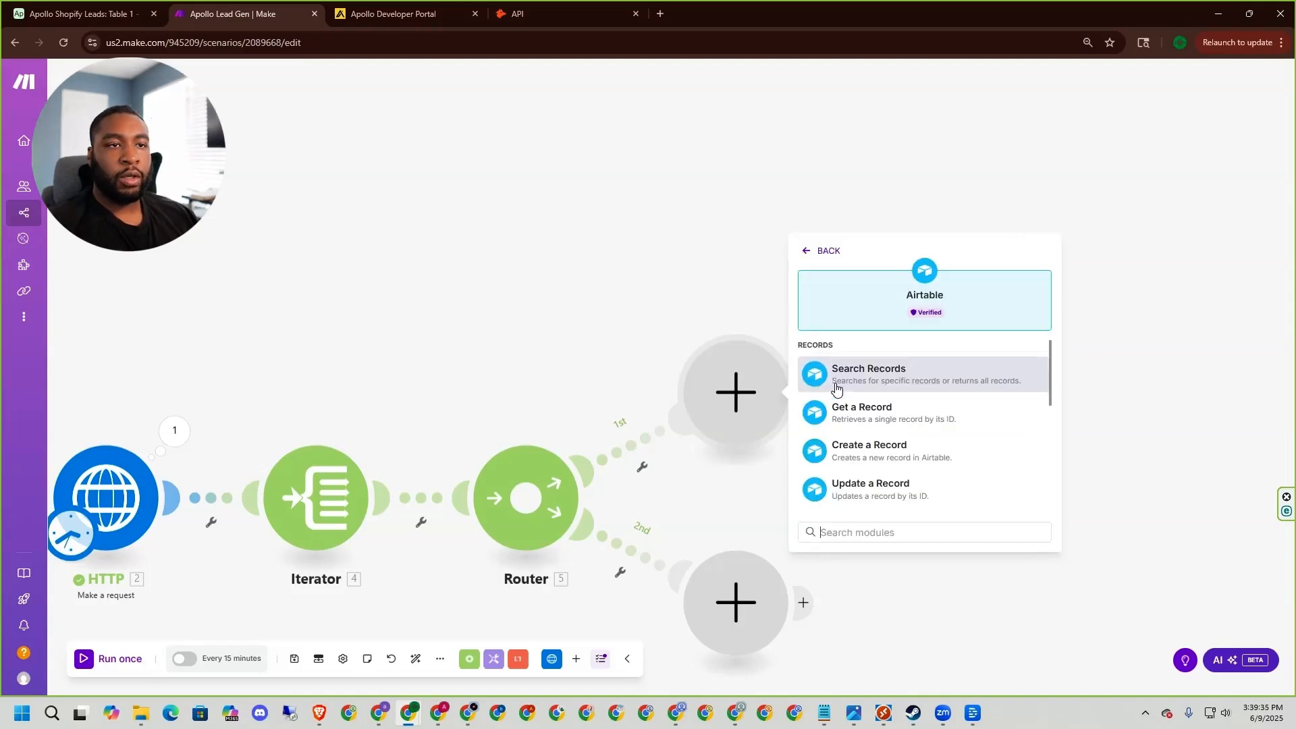
pyautogui.click(890, 384)
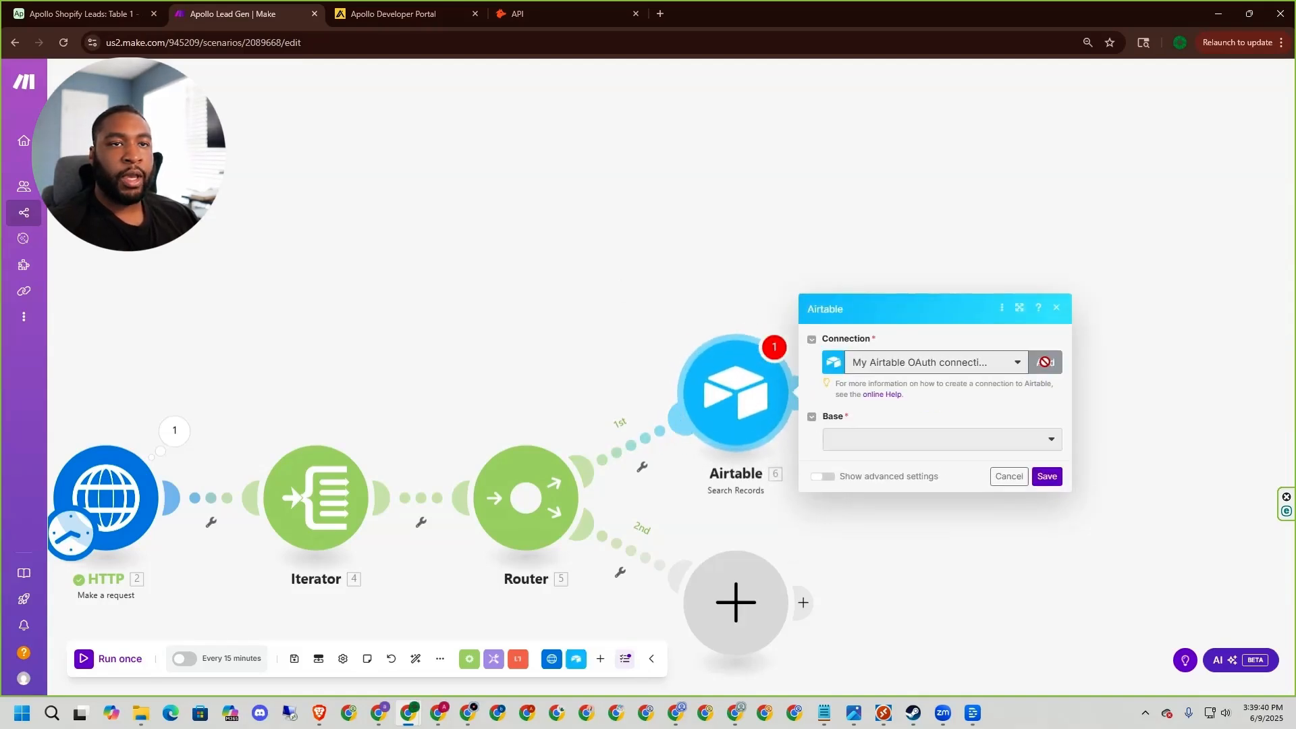
# Create an Airtable OAuth connection named 1Apollo Lead Gen and add a base to its granted access.
pyautogui.click(1043, 363)
pyautogui.click(881, 365)
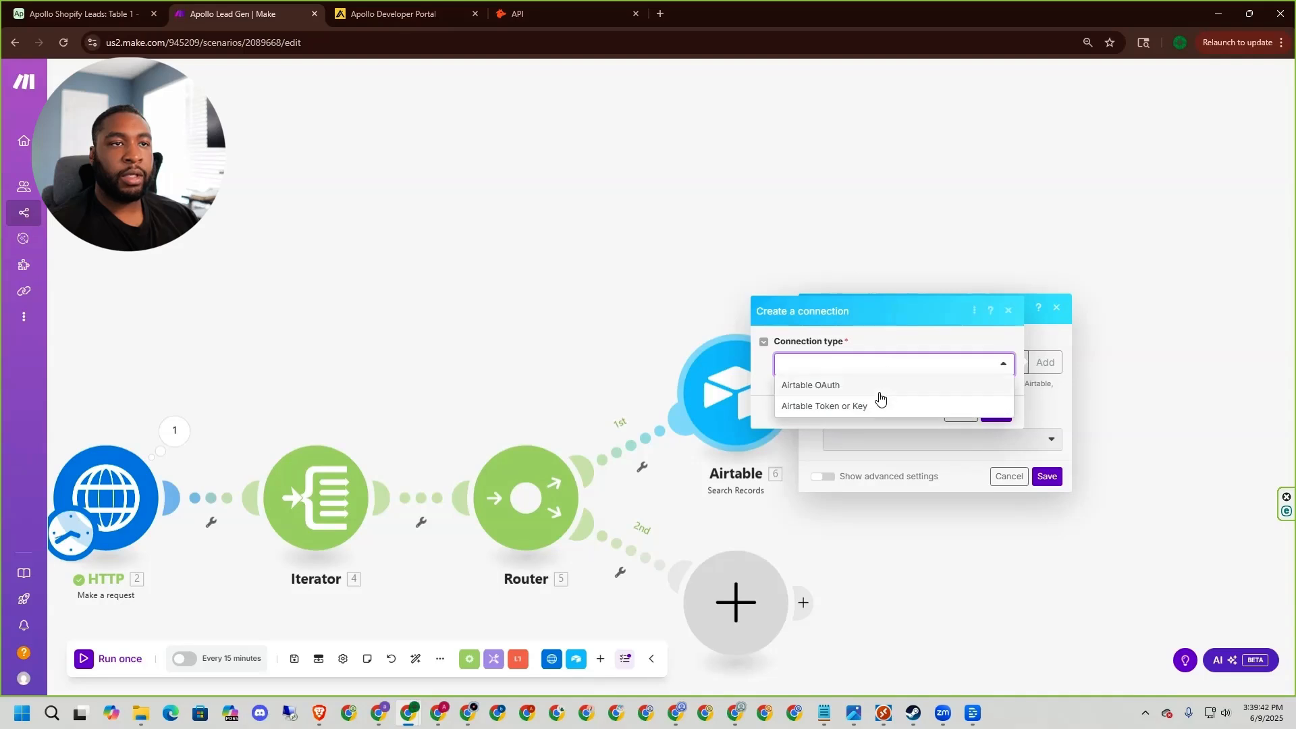
pyautogui.click(880, 390)
pyautogui.moveTo(935, 389); pyautogui.dragTo(622, 384)
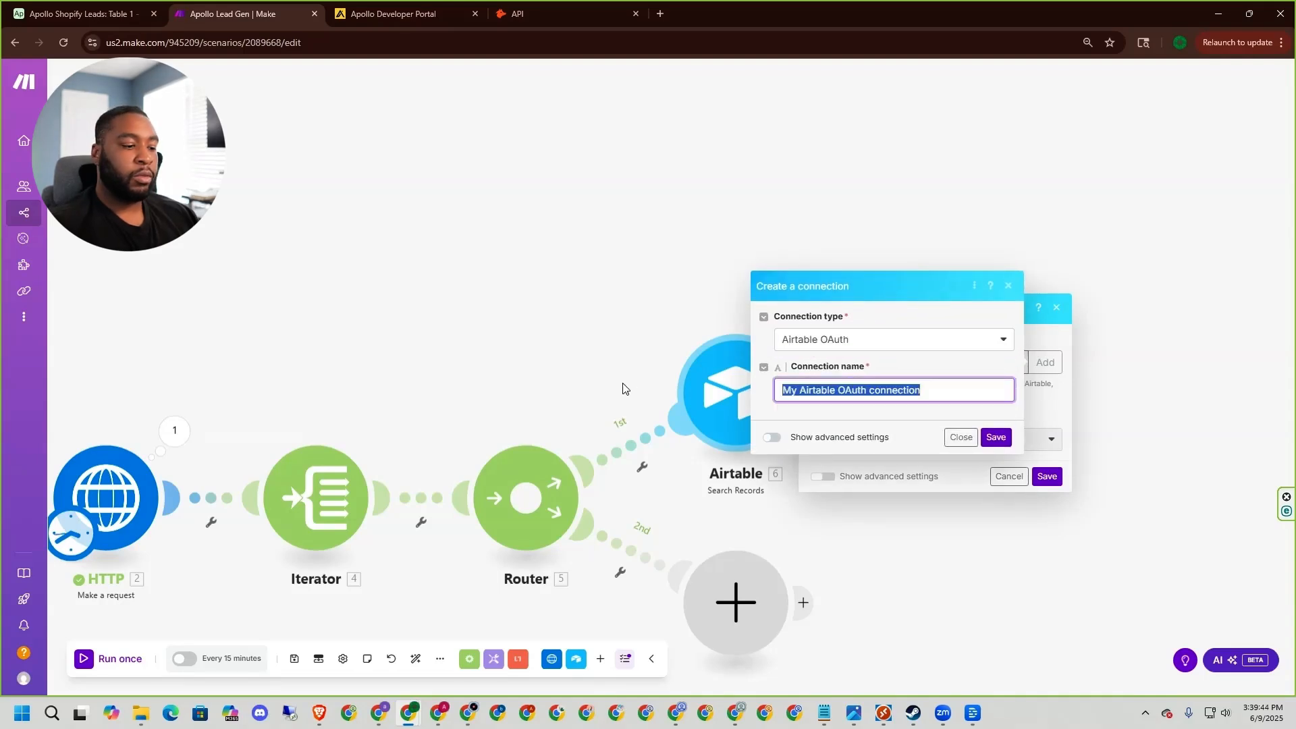
pyautogui.write('Apollo L')
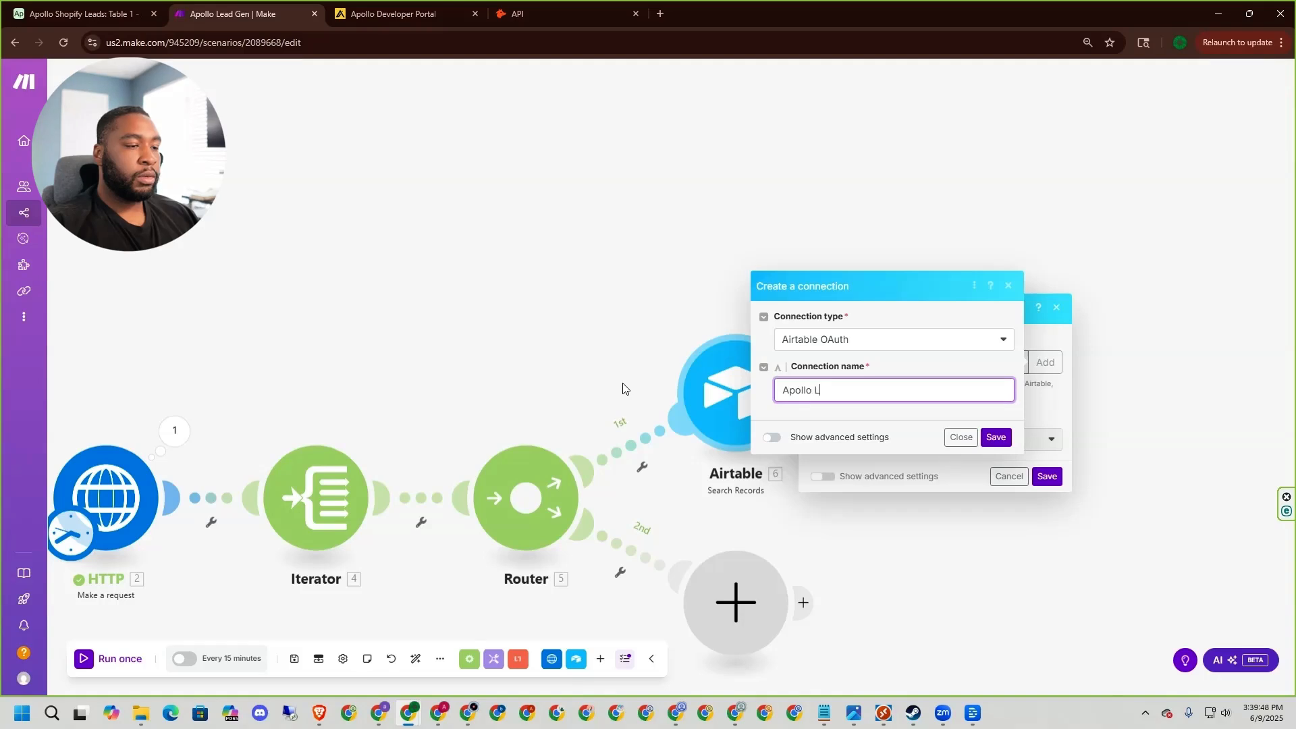
pyautogui.write('ead Gen')
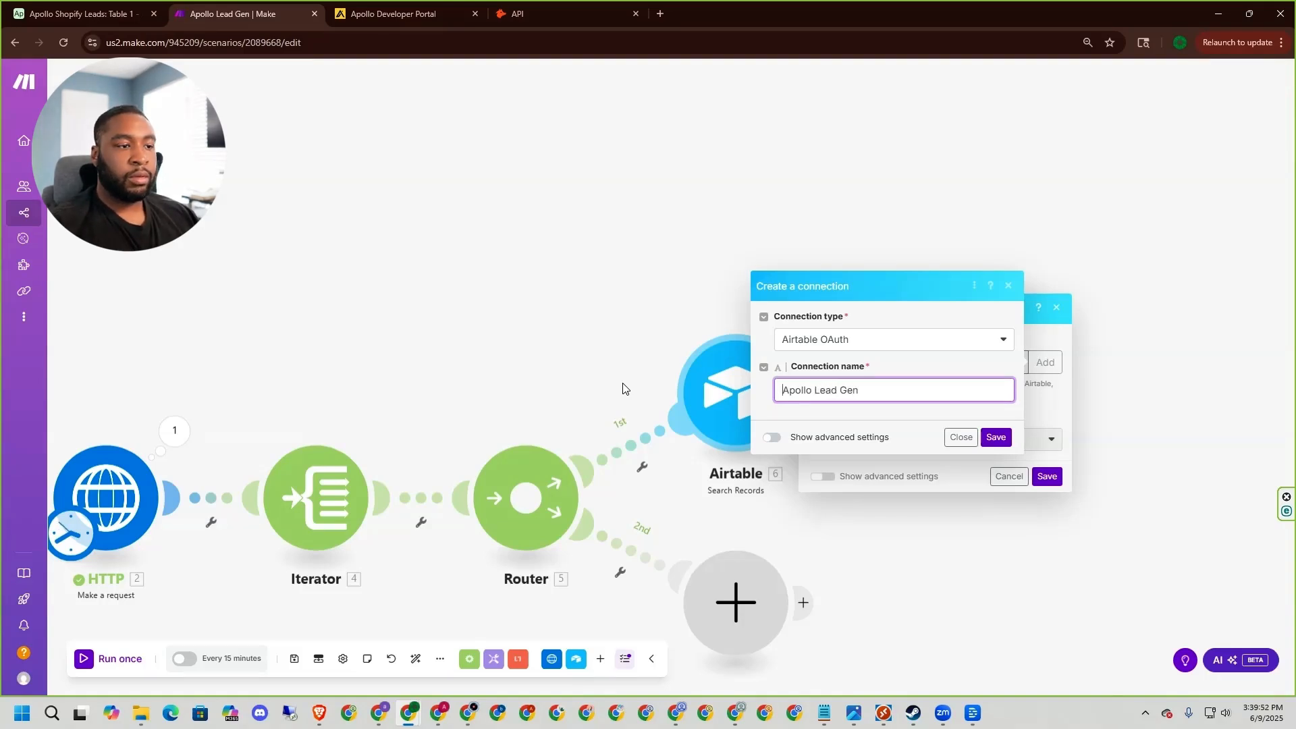
pyautogui.click(995, 438)
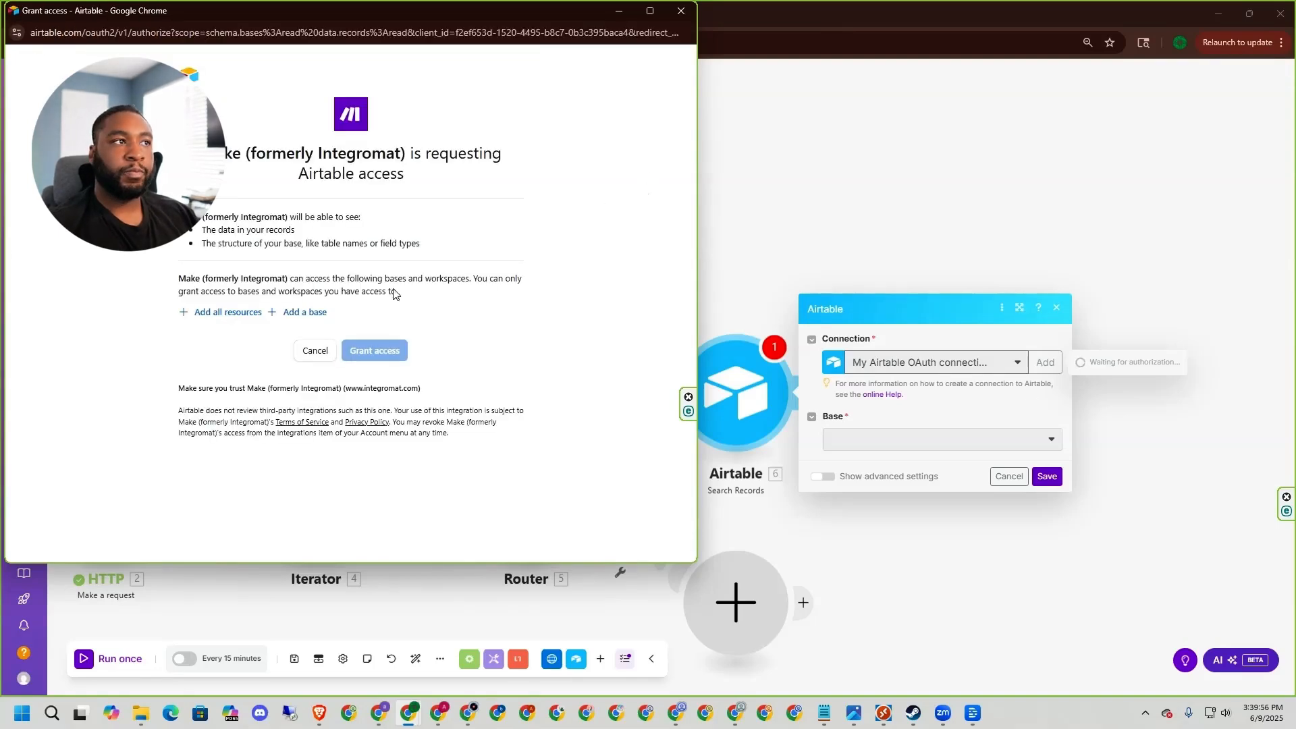
pyautogui.click(302, 313)
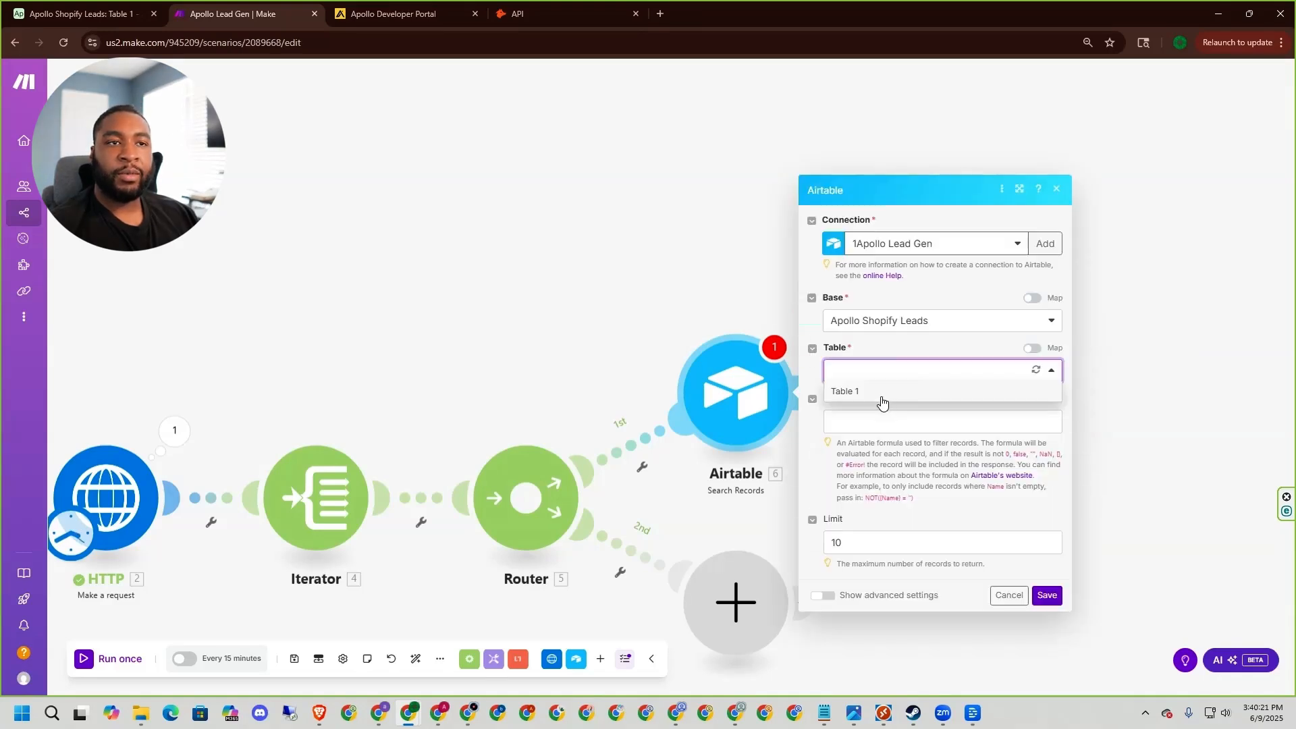
# Set the record search to Table 1 of the Apollo Shopify Leads base in Grid view, with Apollo ID as output field.
pyautogui.click(880, 396)
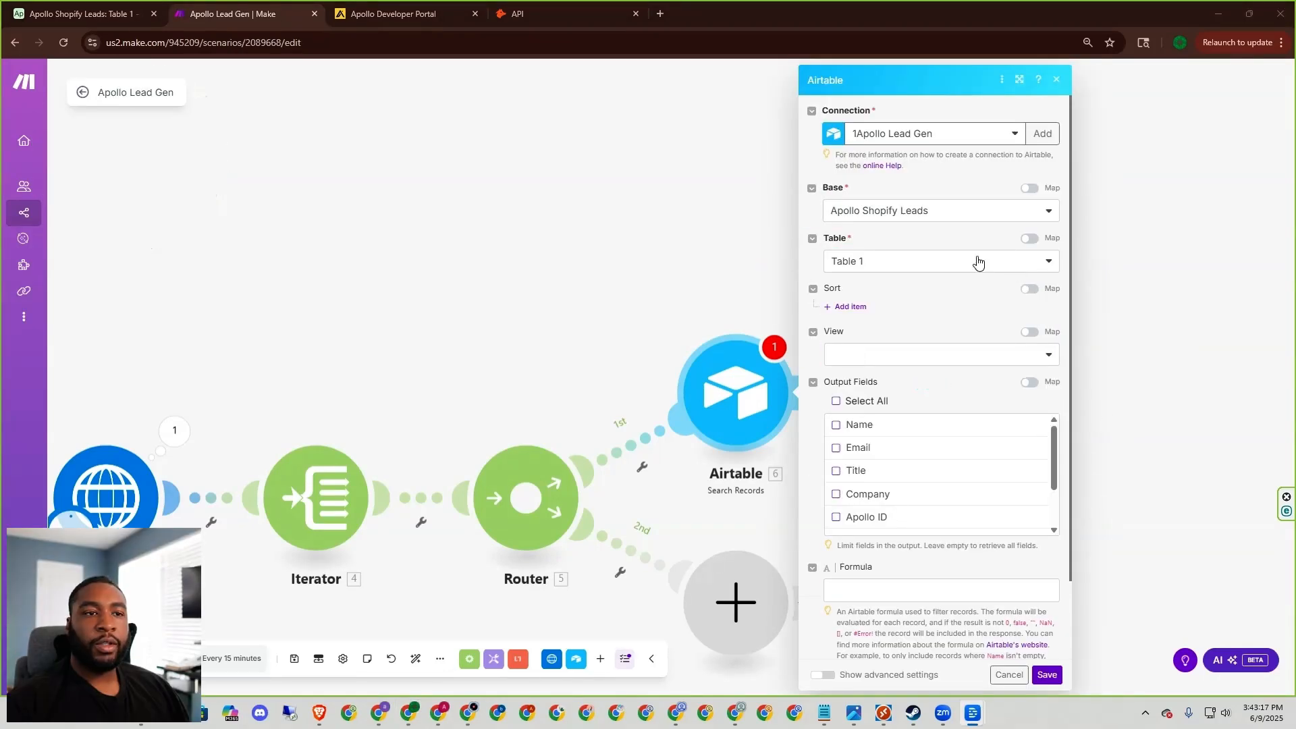
pyautogui.click(978, 356)
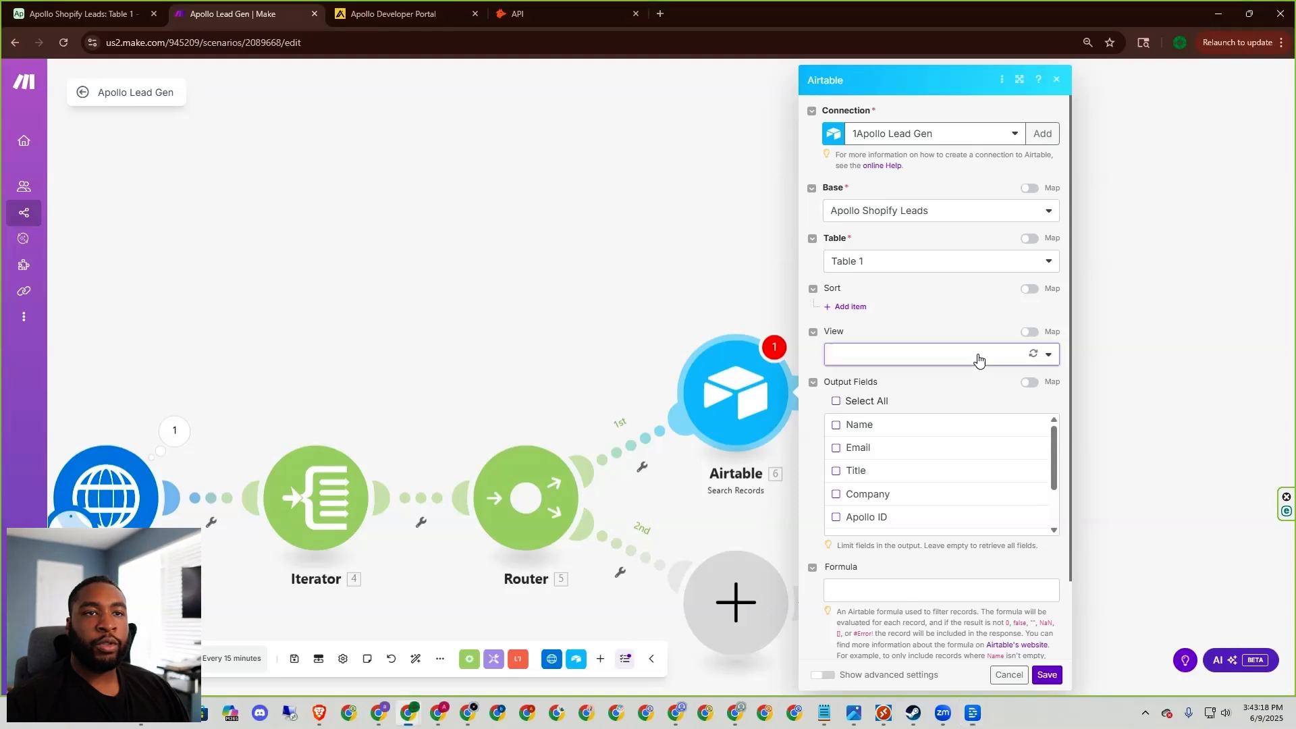
pyautogui.click(908, 402)
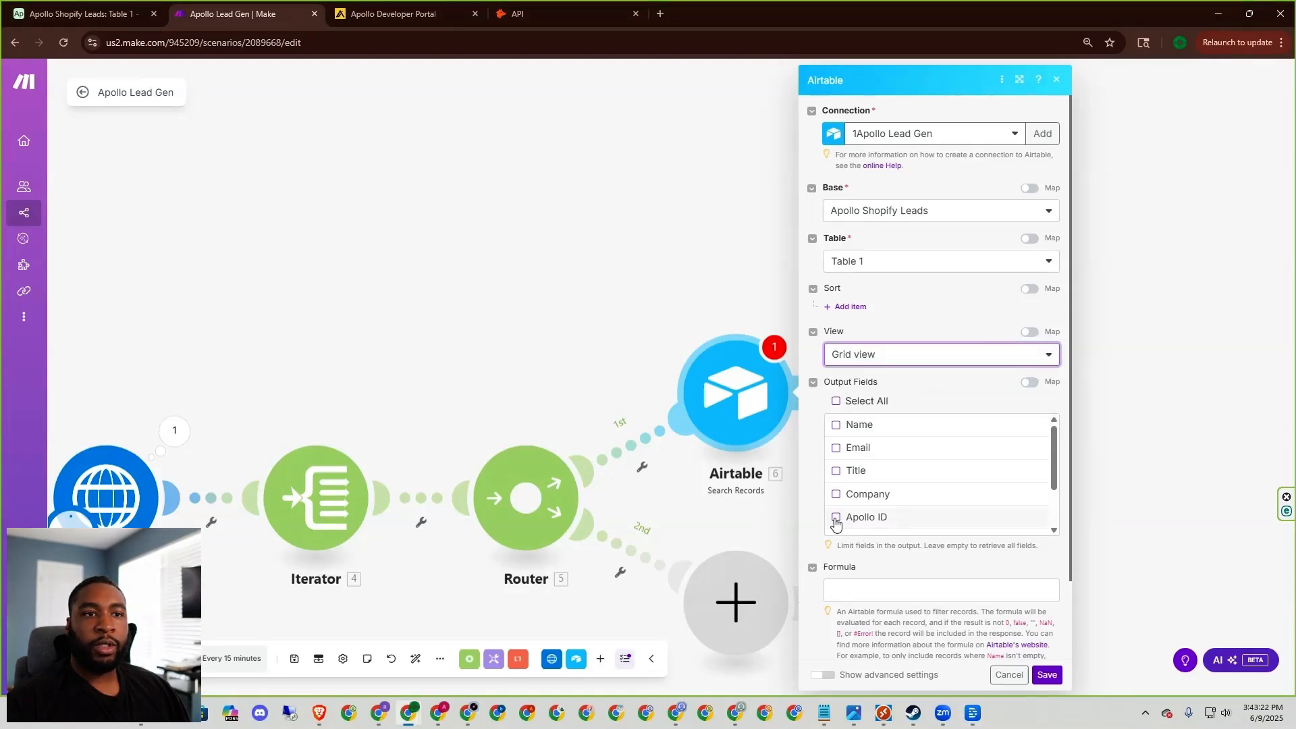
pyautogui.click(836, 518)
pyautogui.scroll(-1, 943, 512)
# Enter the search formula {Apollo ID}="id" with the Iterator's id mapped inside the quotes, limit it to 1 record and save the module.
pyautogui.click(890, 590)
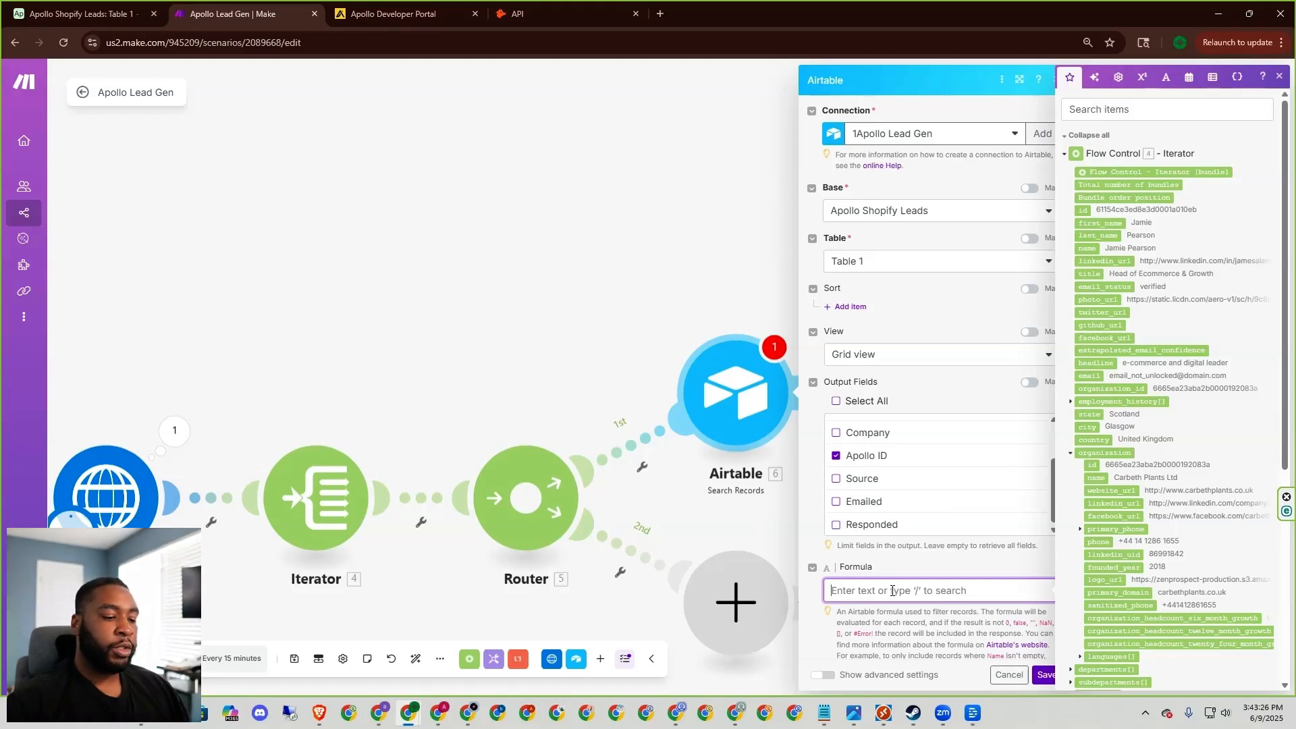
pyautogui.write('{Apollo ID')
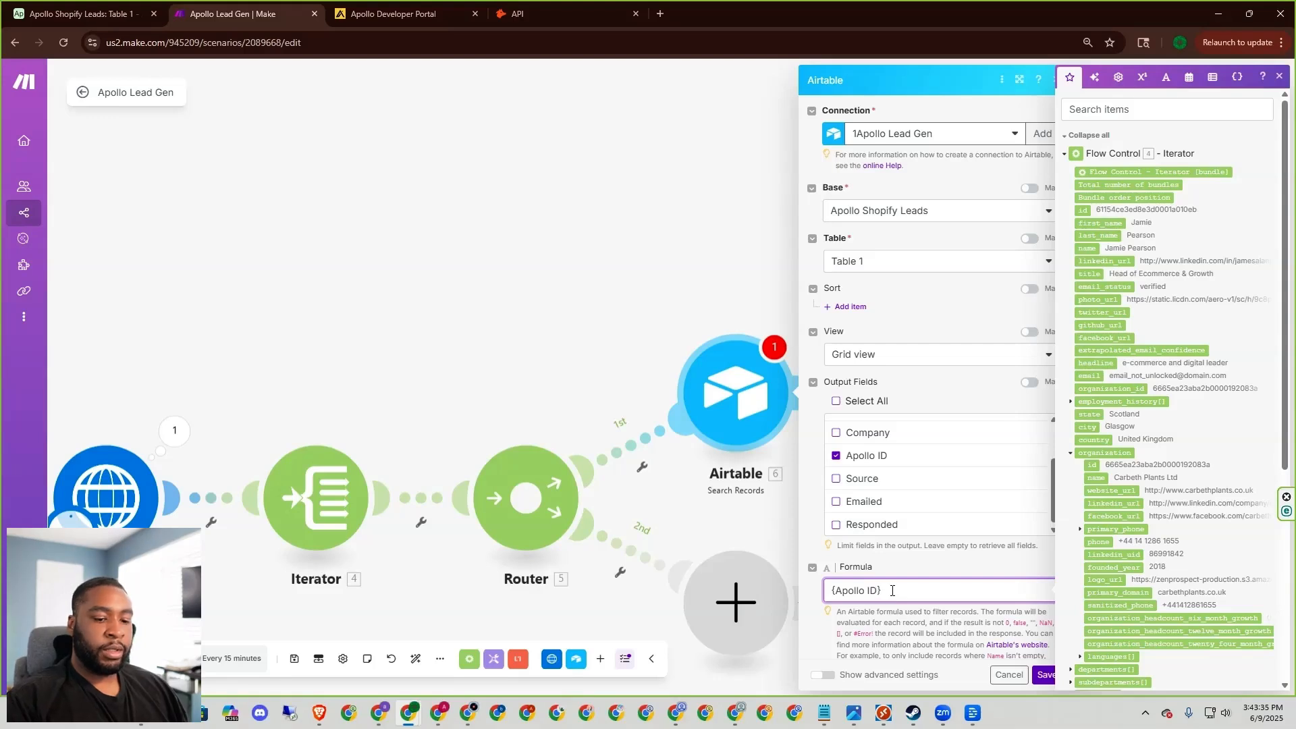
pyautogui.write('}=')
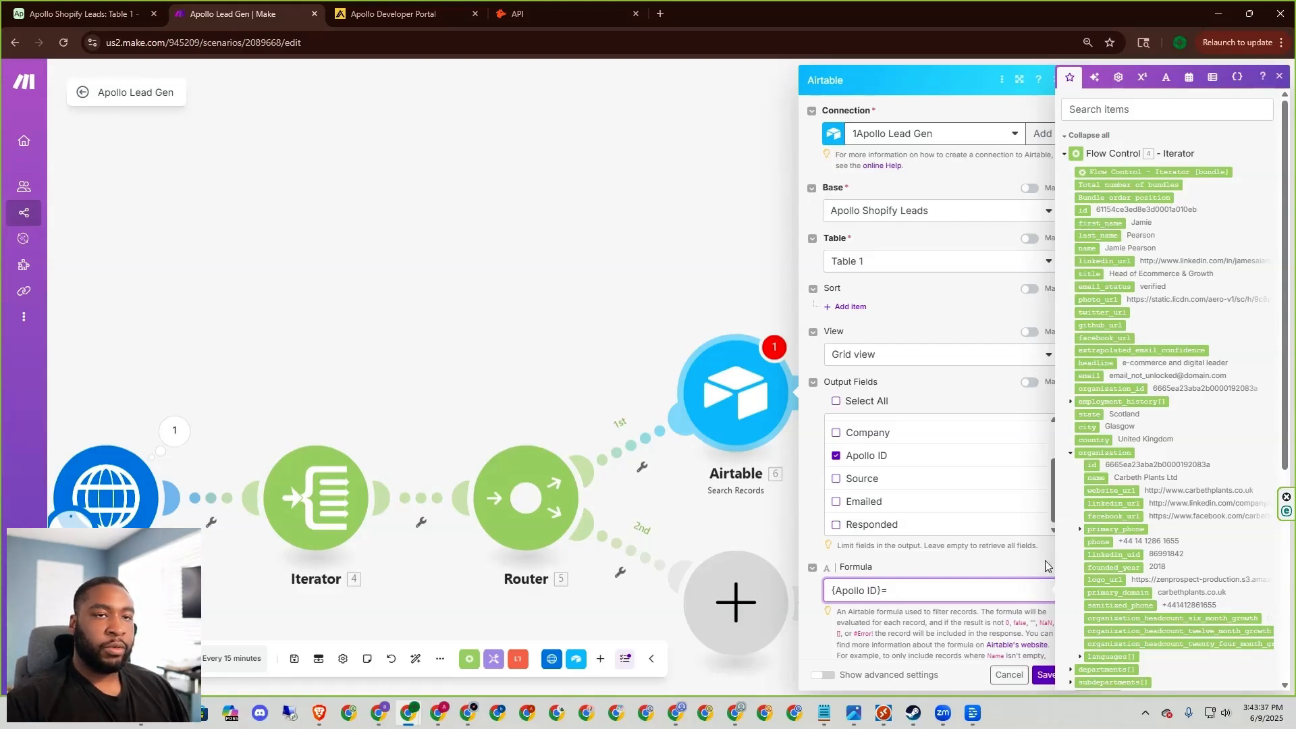
pyautogui.click(1082, 210)
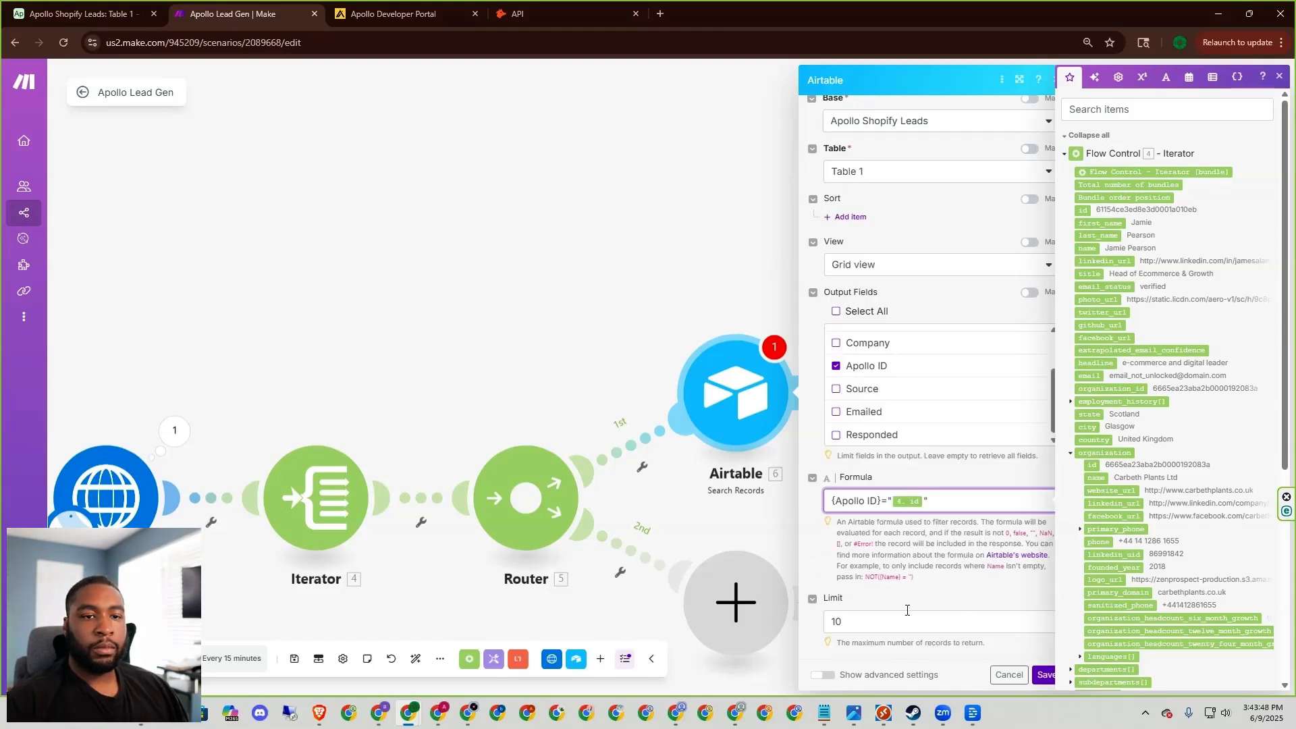
pyautogui.moveTo(894, 620); pyautogui.dragTo(789, 607)
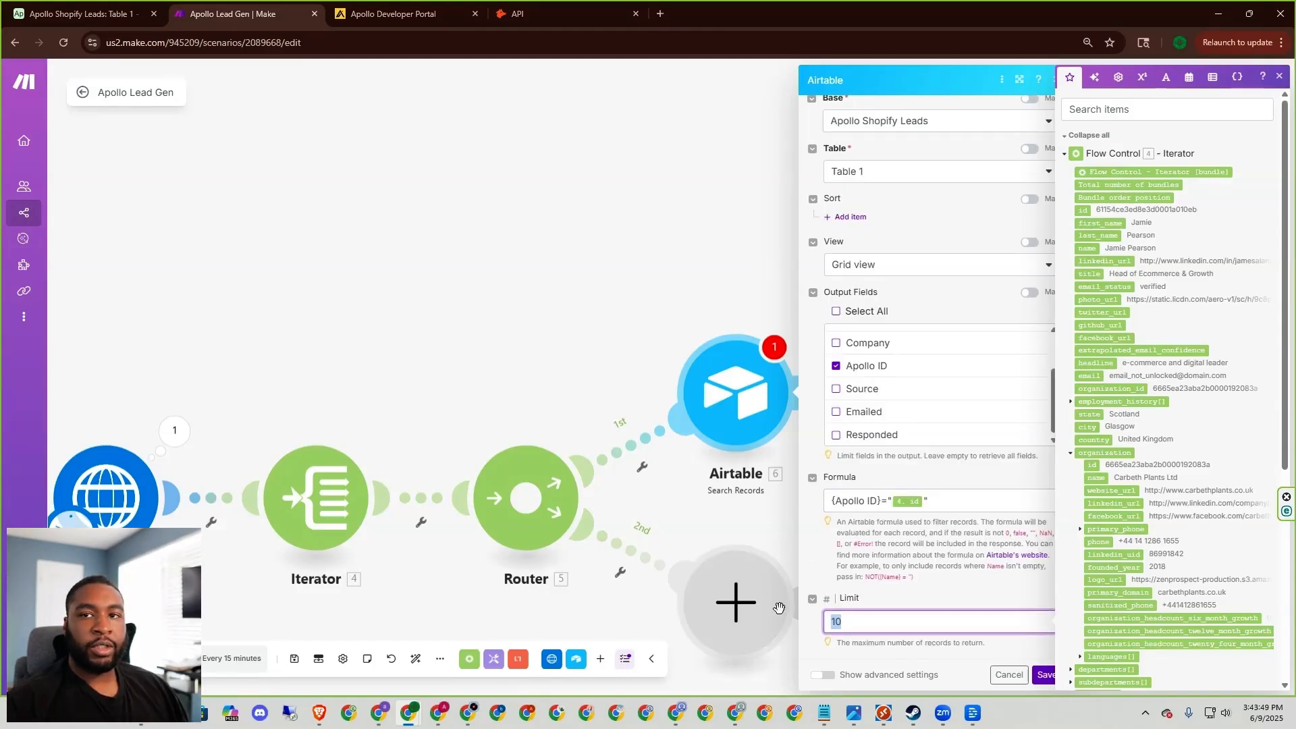
pyautogui.write('1')
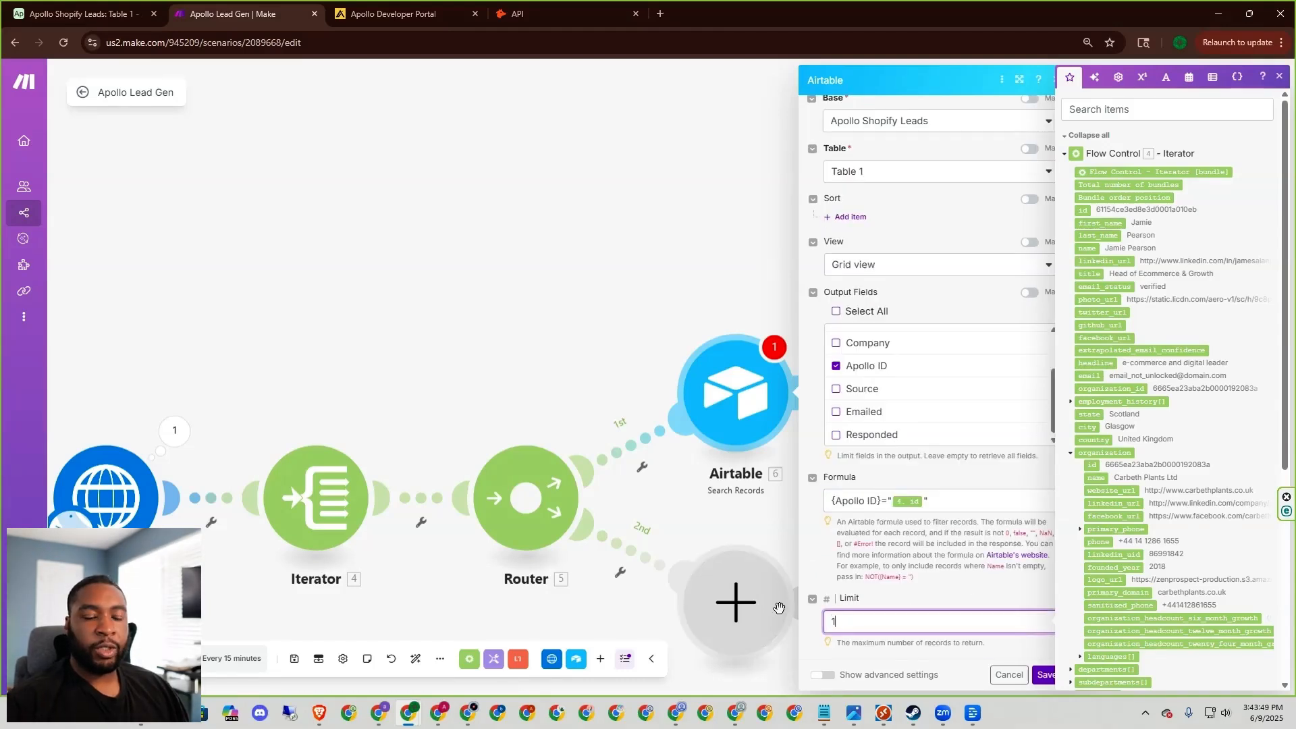
pyautogui.click(1047, 675)
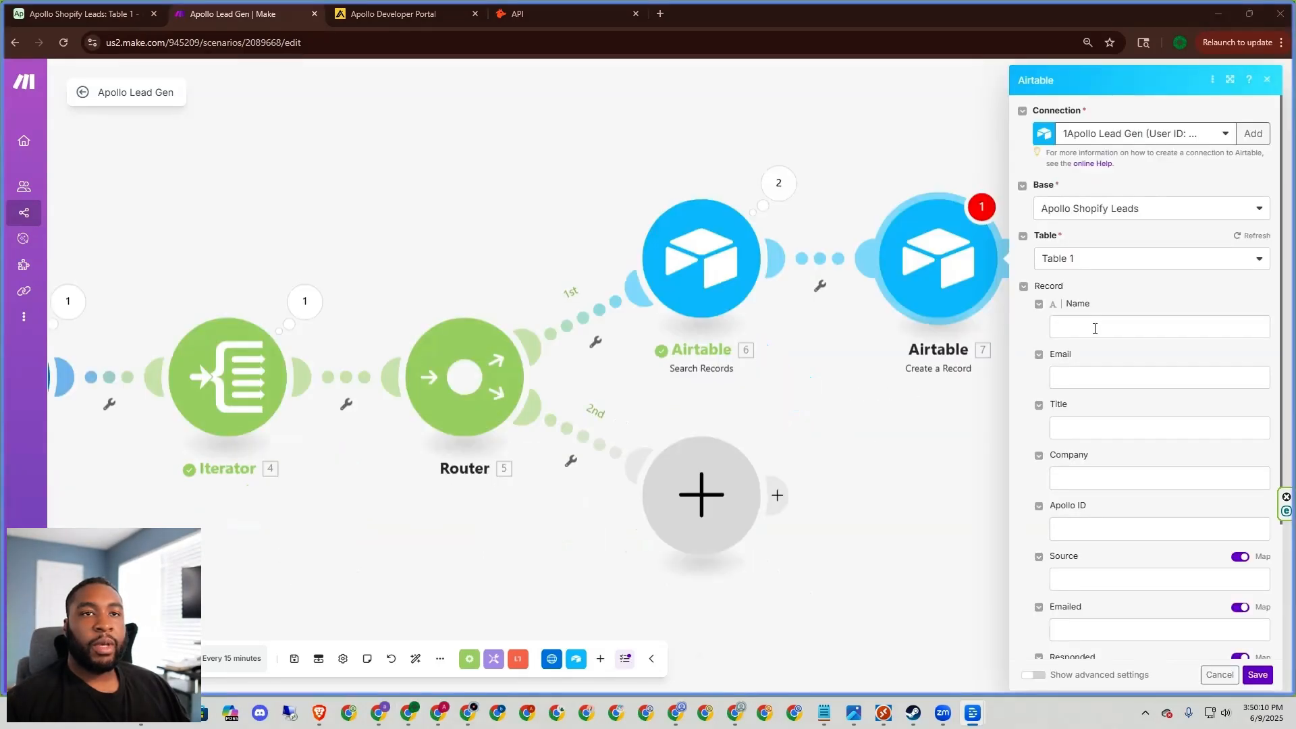
# Map the Iterator's name, email and title to the Name, Email and Title fields of the Create a Record module.
pyautogui.click(1111, 328)
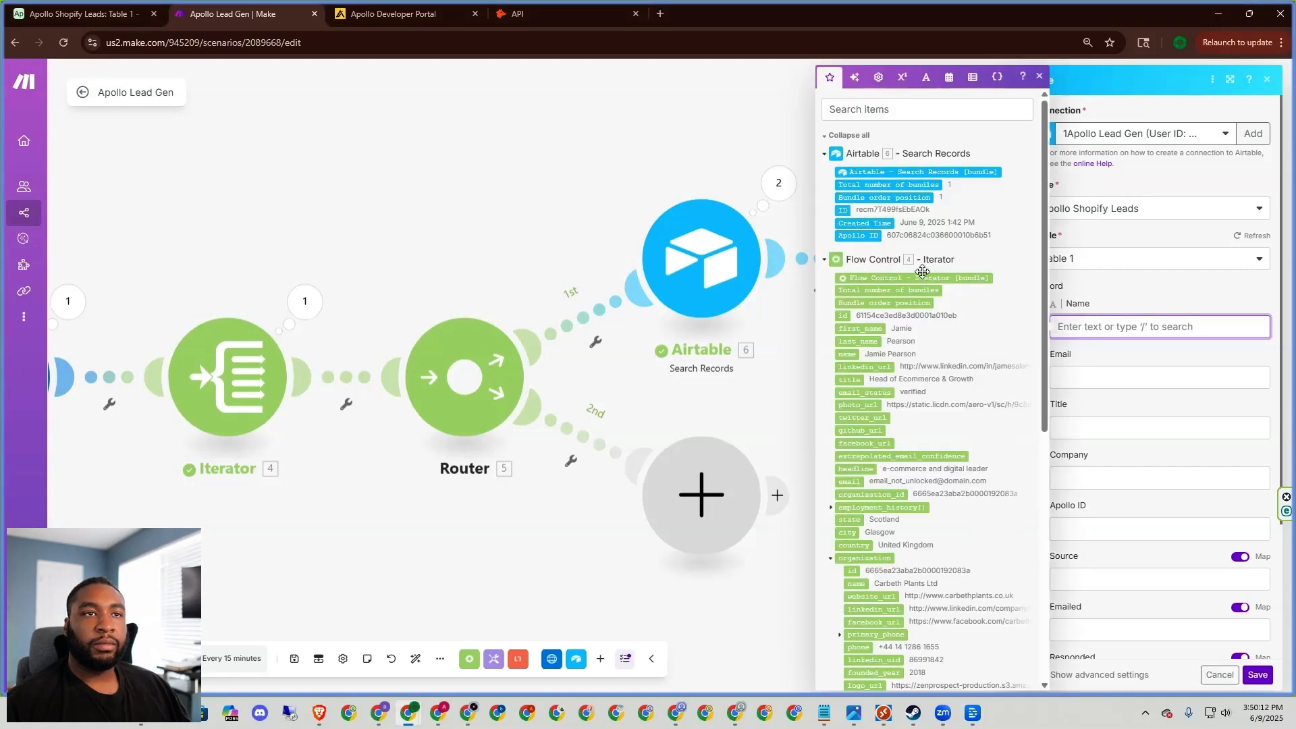
pyautogui.click(862, 353)
pyautogui.click(1131, 375)
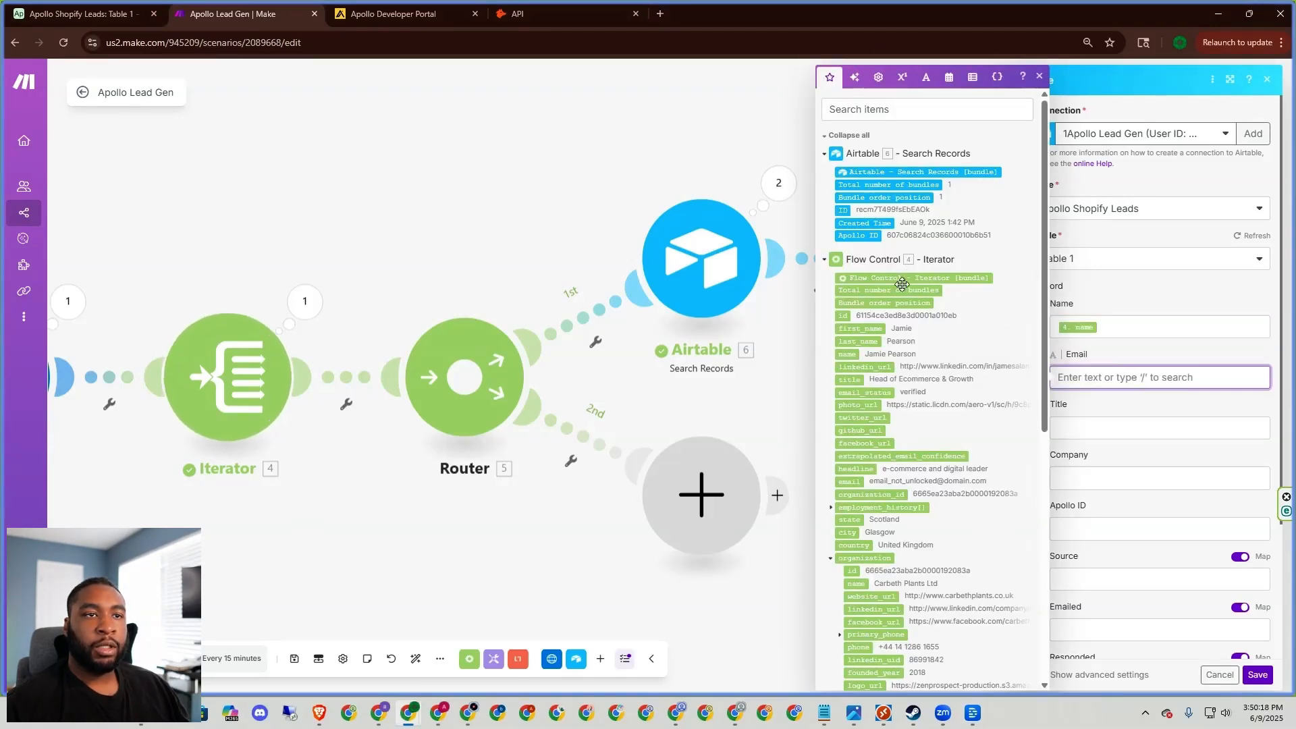
pyautogui.click(849, 481)
pyautogui.scroll(-2, 1082, 291)
pyautogui.click(1082, 291)
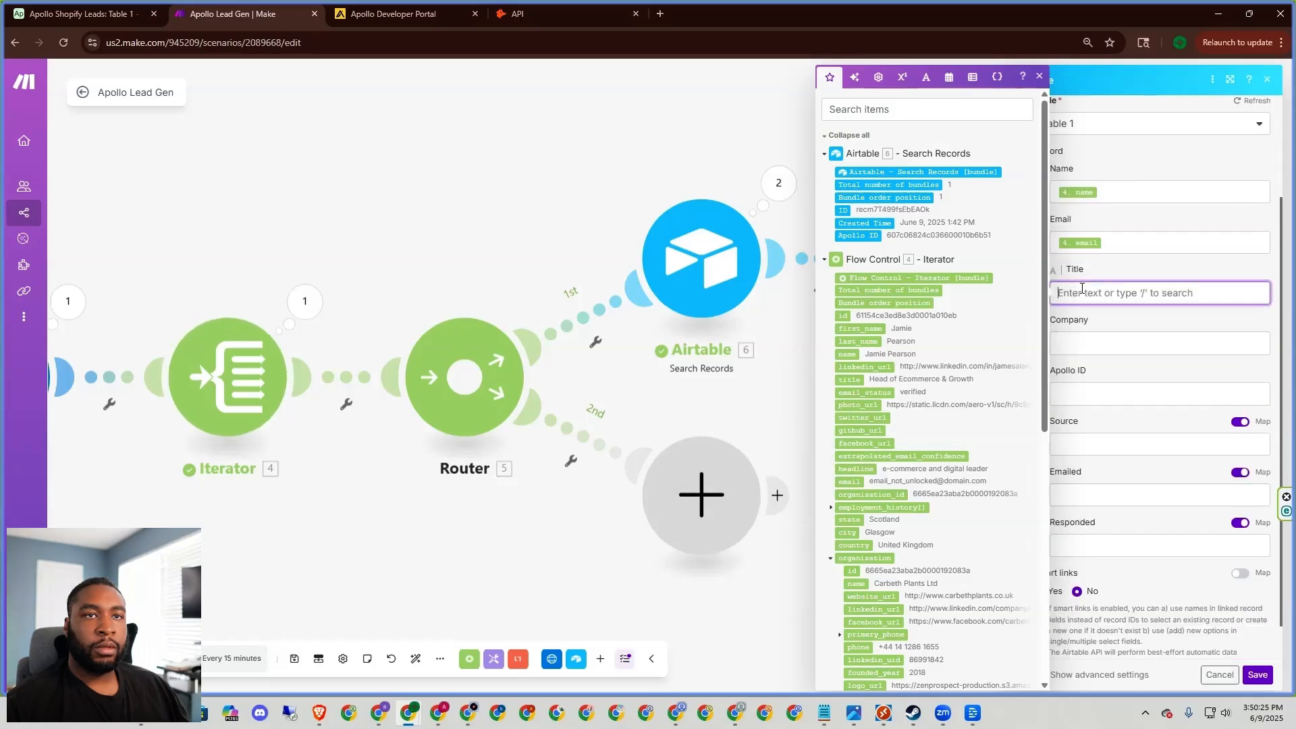
pyautogui.click(849, 380)
# Map Company to the Iterator's organization name and Apollo ID to its id, set Source to Apollo and save the Create a Record module.
pyautogui.click(1129, 343)
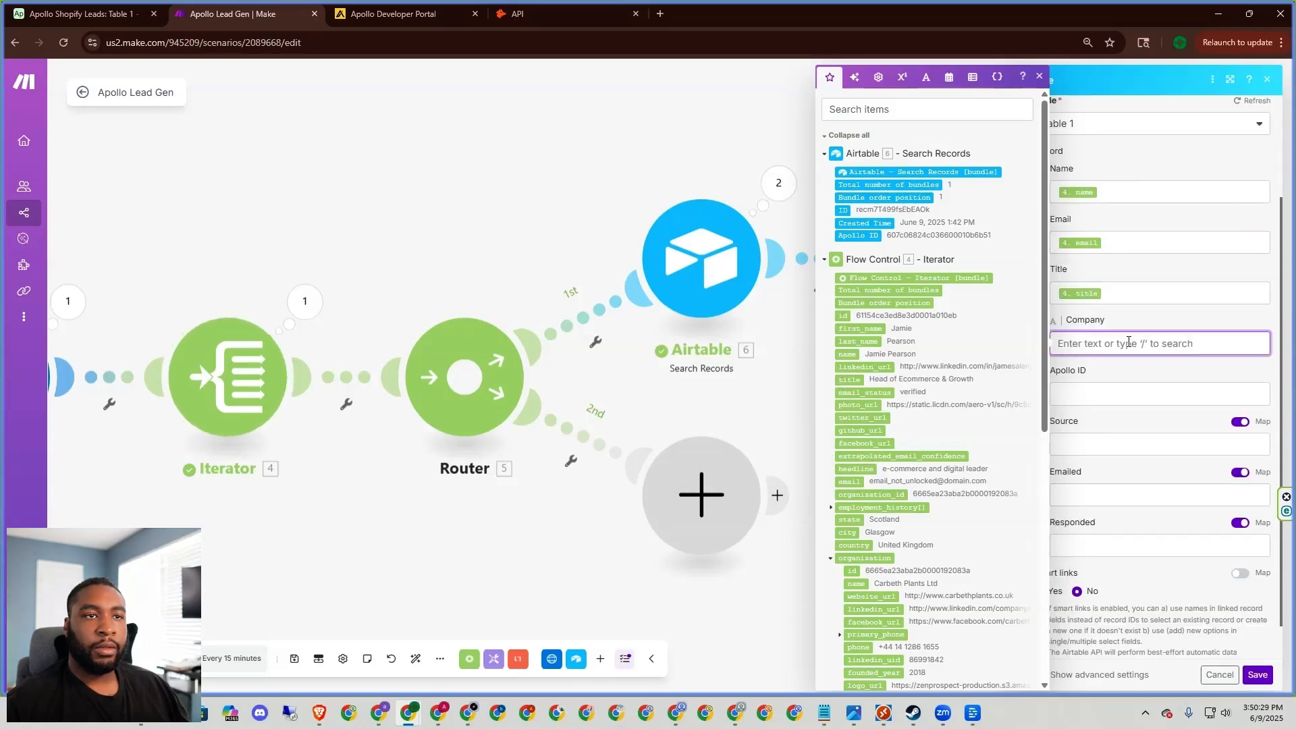
pyautogui.scroll(-4, 931, 405)
pyautogui.click(856, 313)
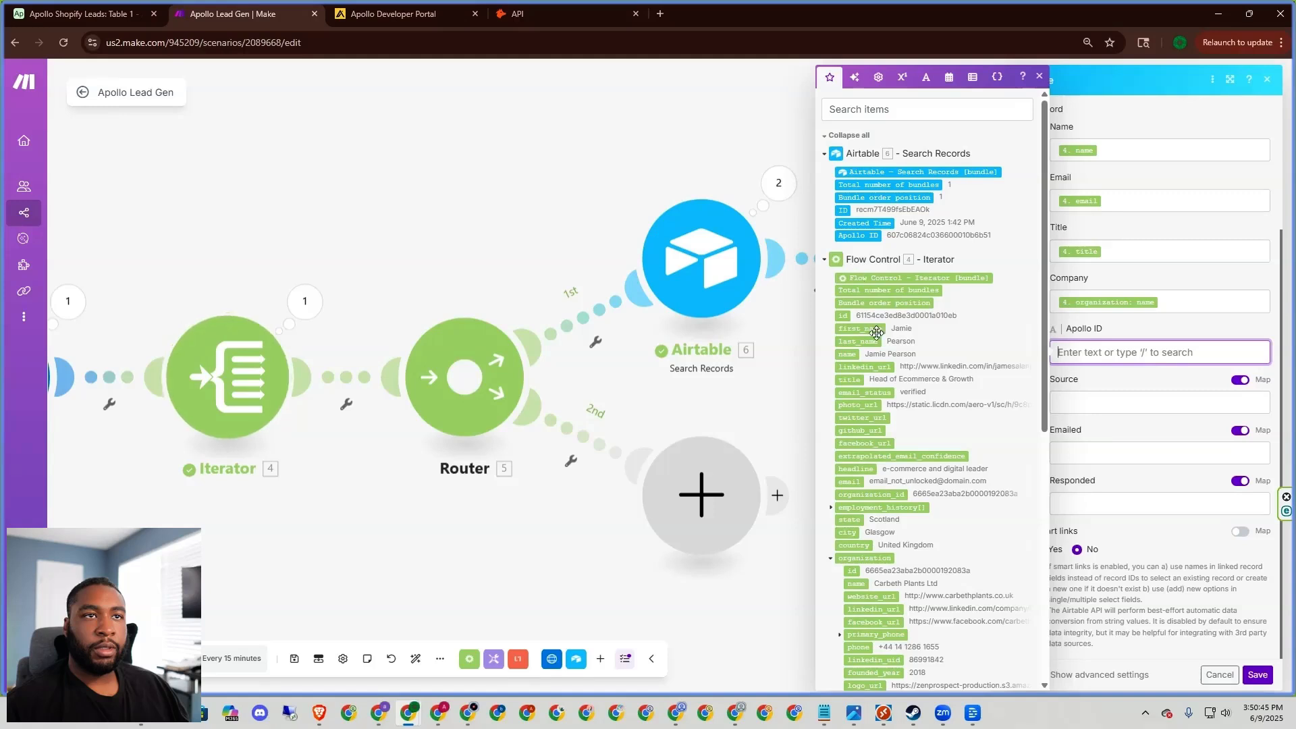
pyautogui.scroll(-1, 864, 345)
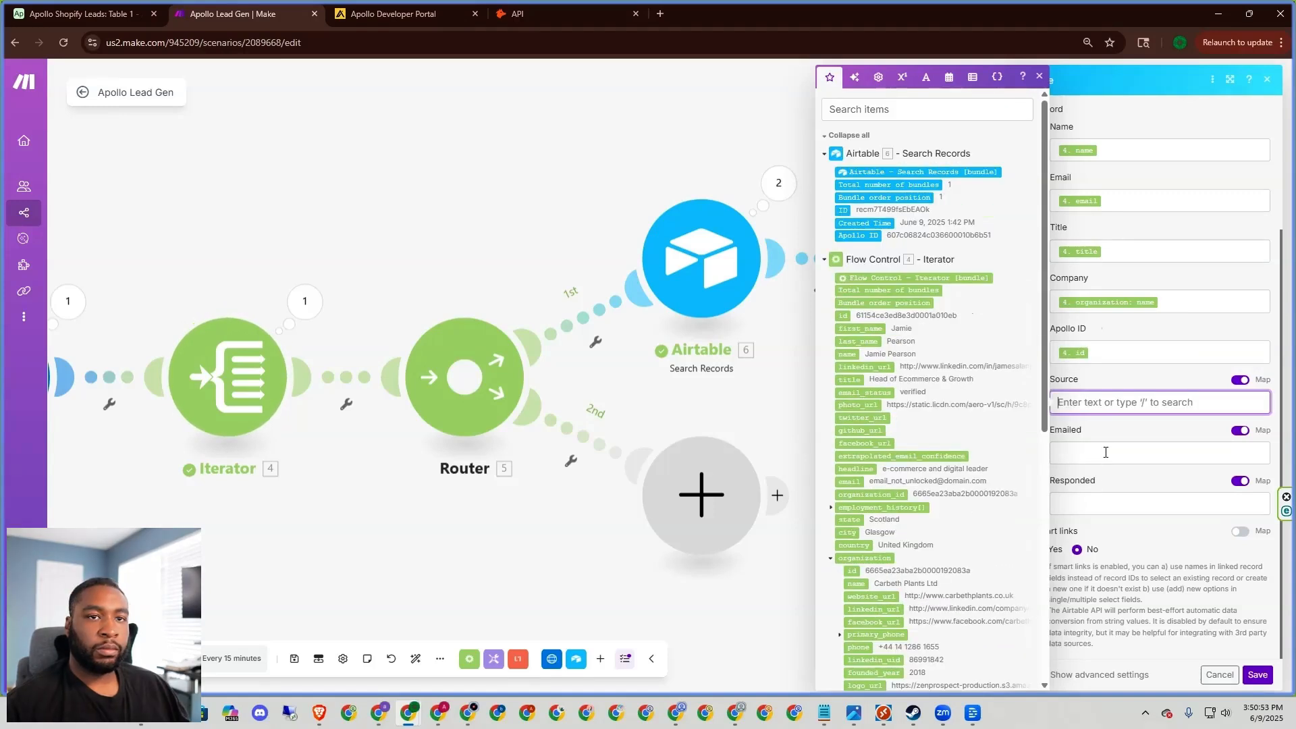
pyautogui.click(1105, 452)
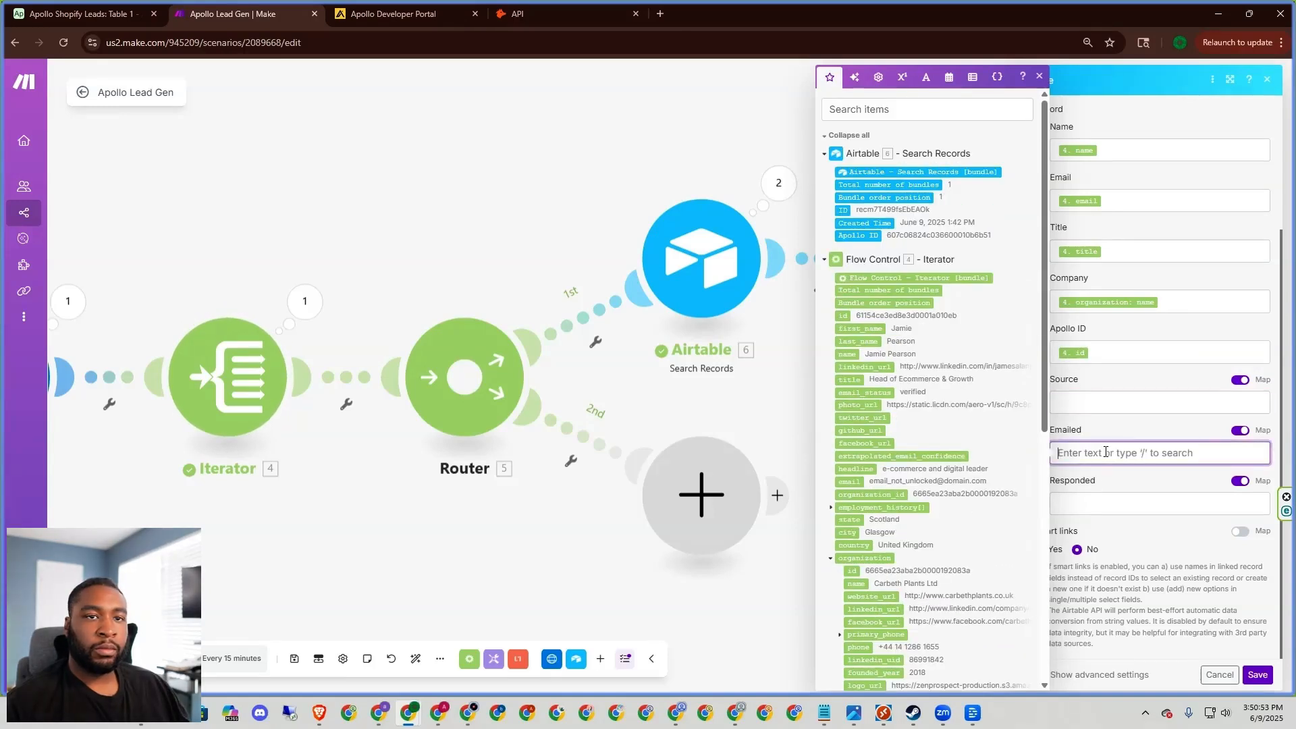
pyautogui.click(1116, 426)
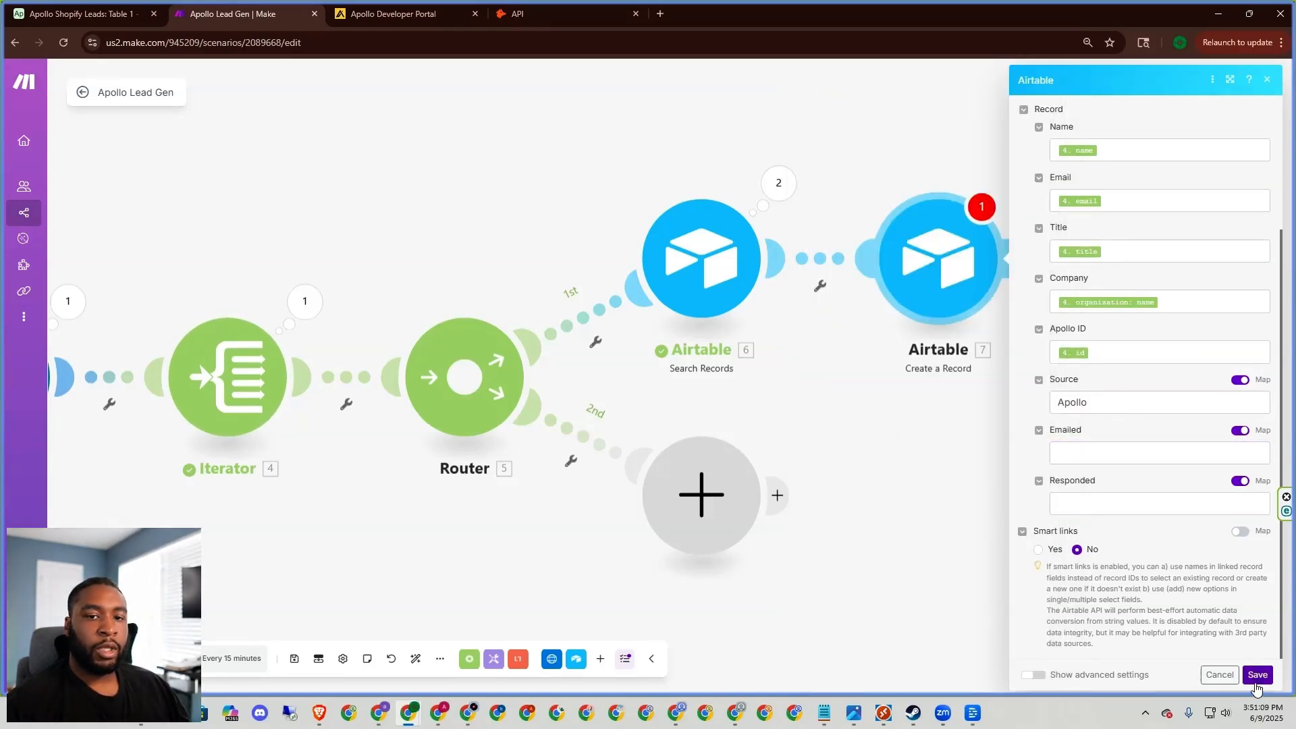
pyautogui.click(1257, 675)
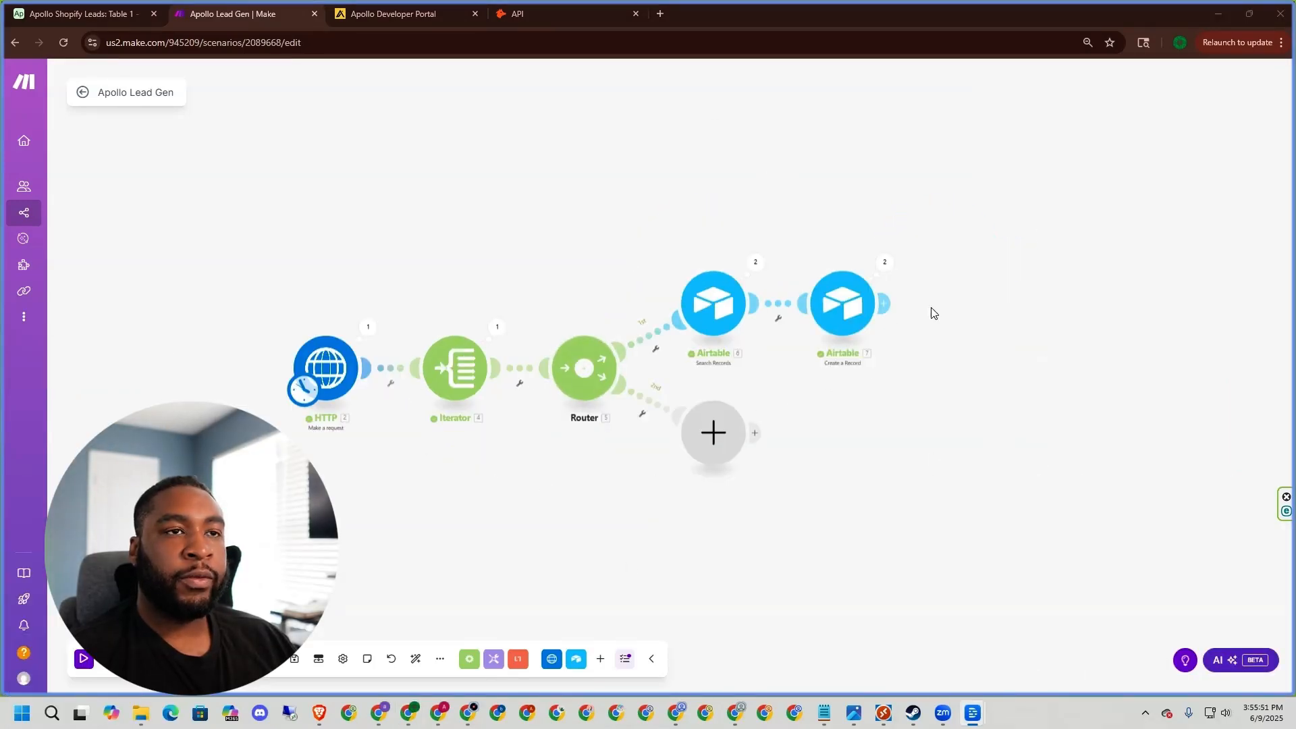
# Set up a filter labelled Qualify on the route from the Router to the Airtable Search Records module, with a second AND rule.
pyautogui.click(655, 348)
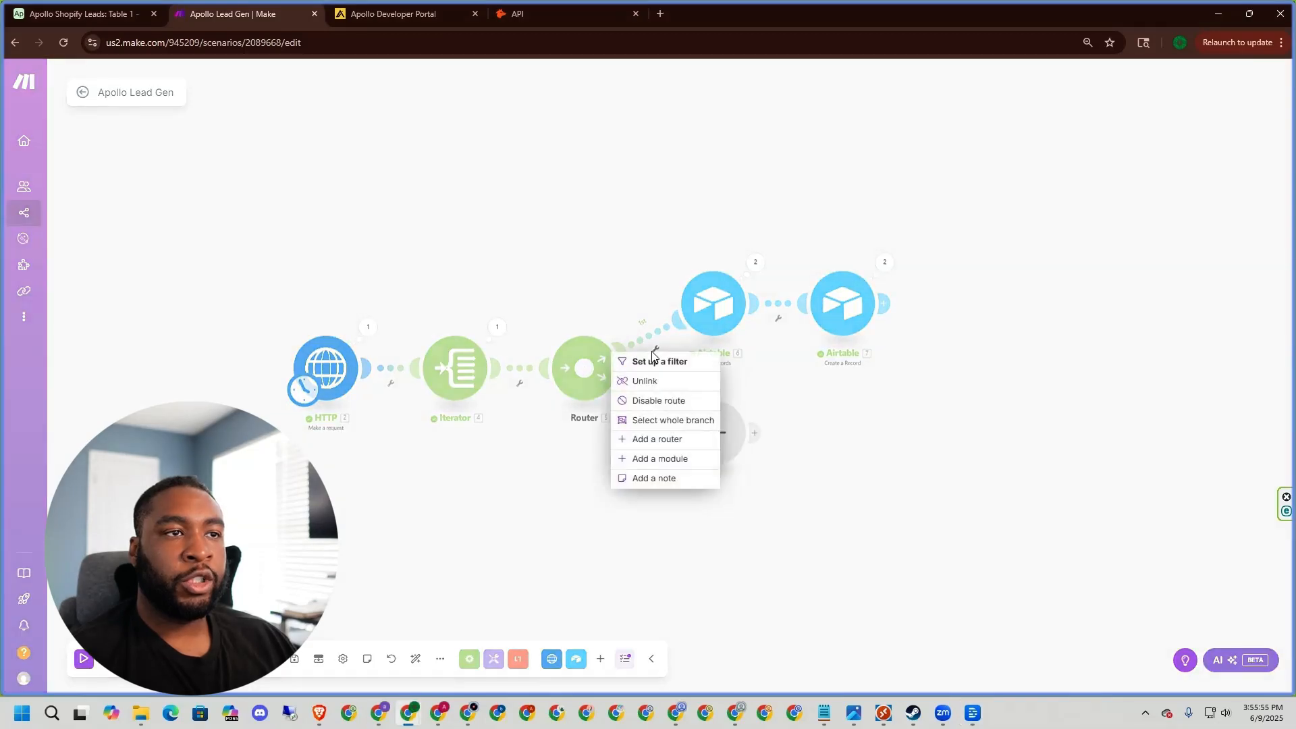
pyautogui.click(663, 362)
pyautogui.click(768, 249)
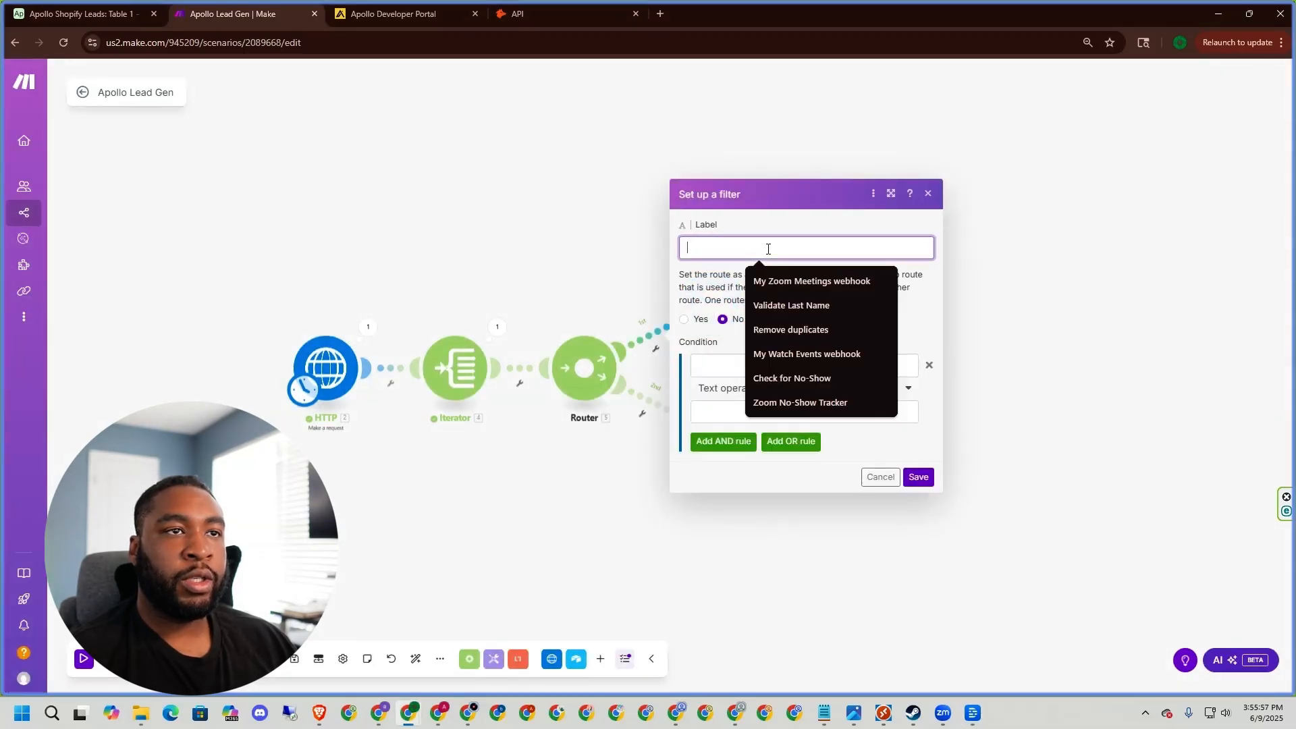
pyautogui.write('Qualify')
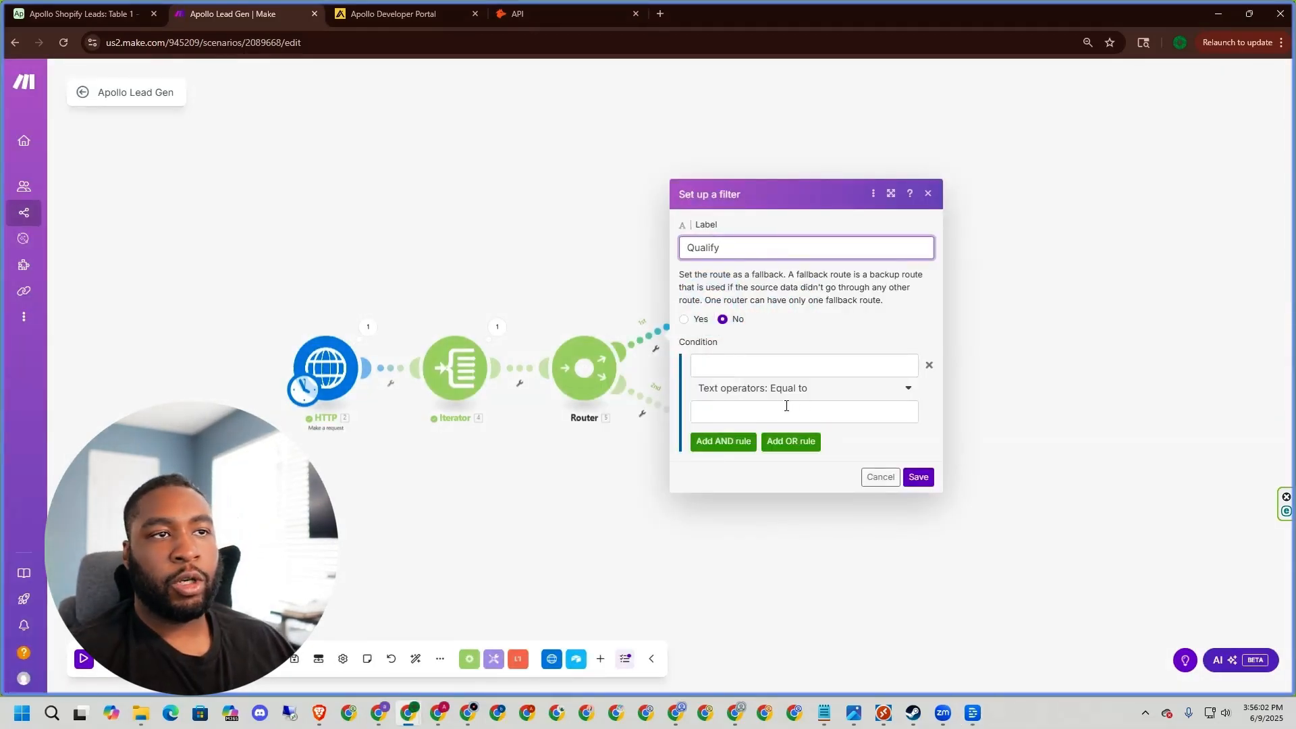
pyautogui.click(797, 365)
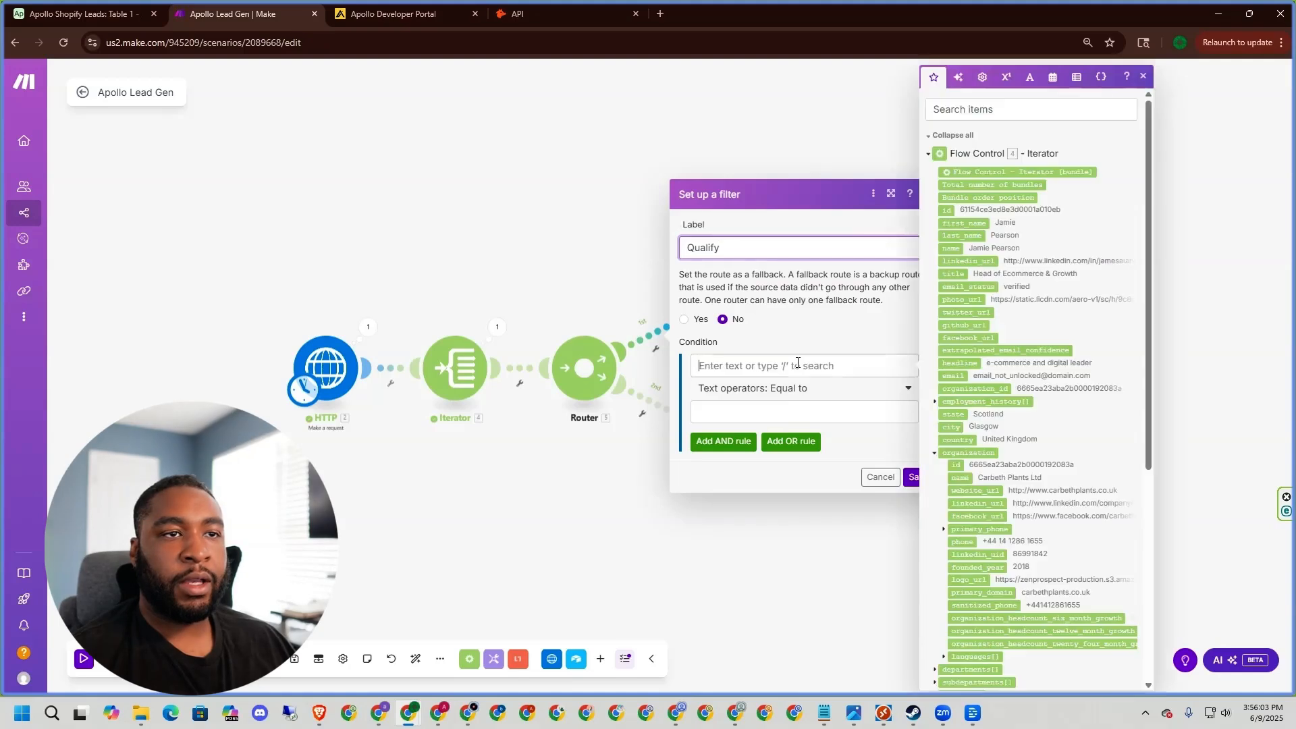
pyautogui.click(799, 389)
pyautogui.click(834, 349)
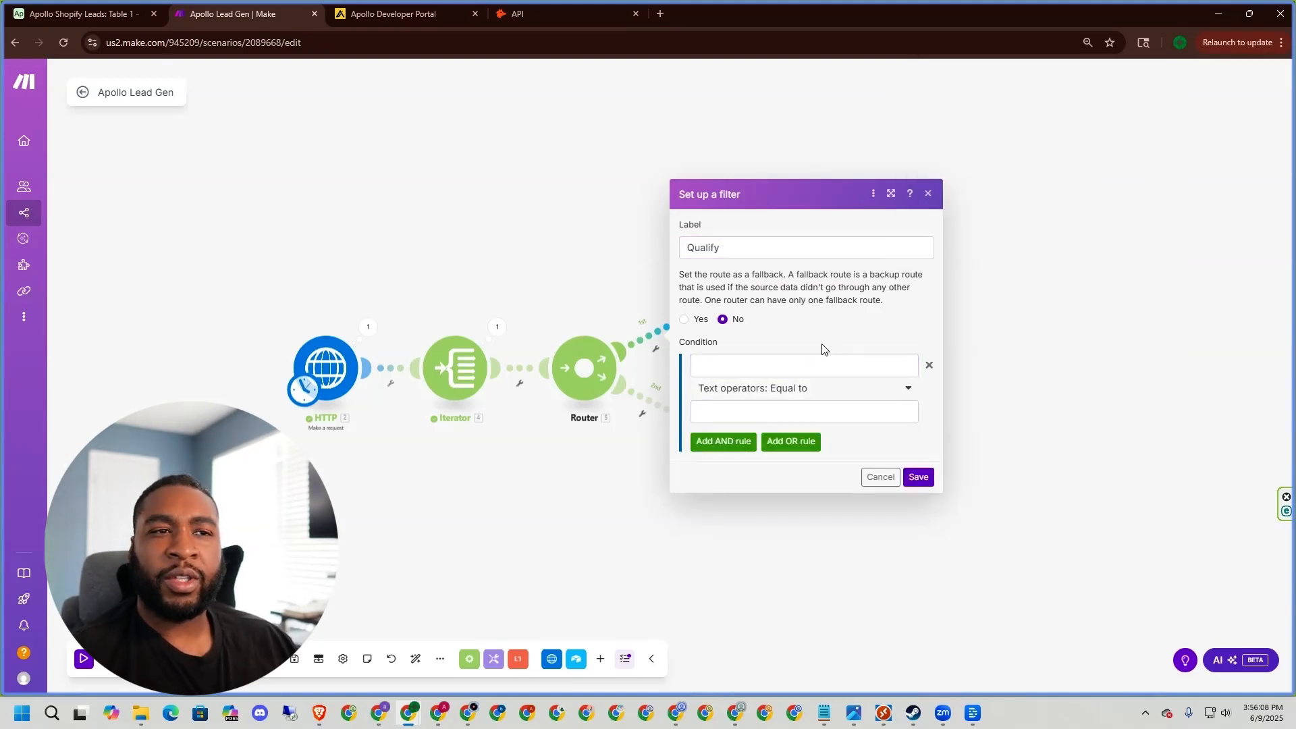
pyautogui.click(721, 440)
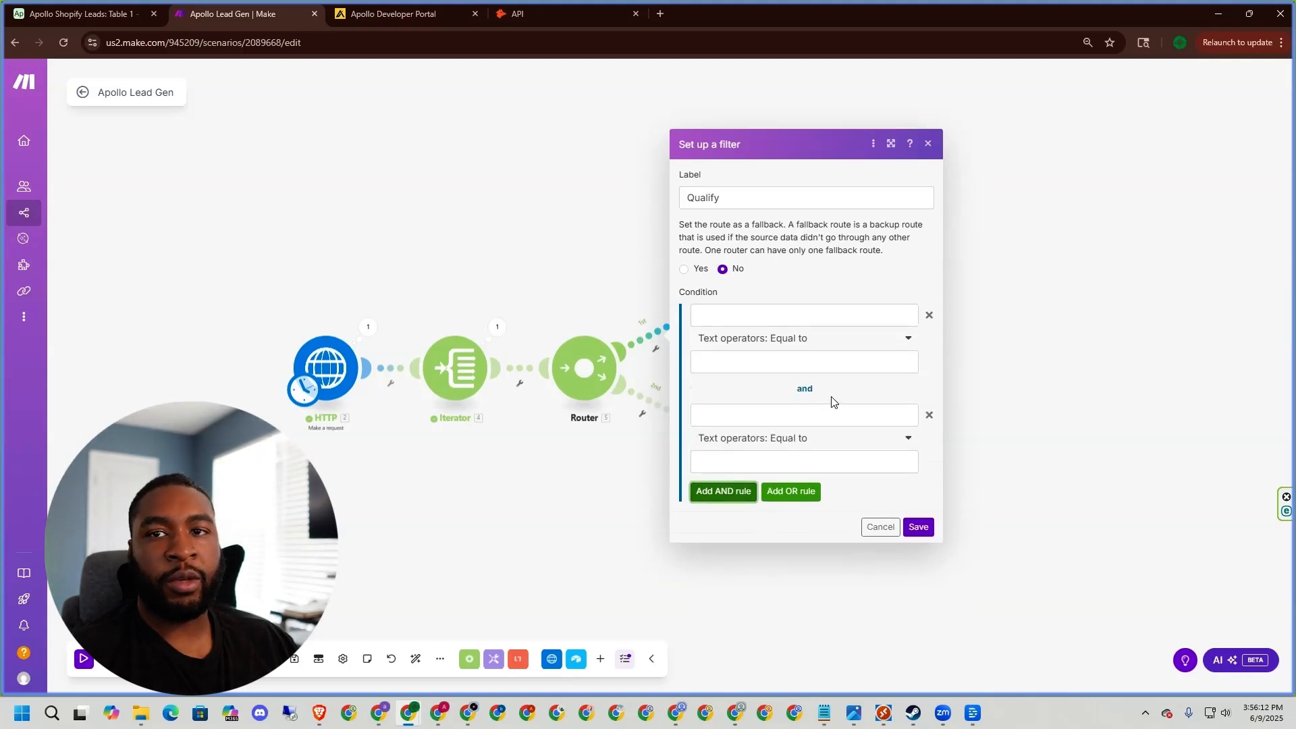
# Set the Qualify filter's first condition to require that the Iterator's name exists.
pyautogui.click(789, 315)
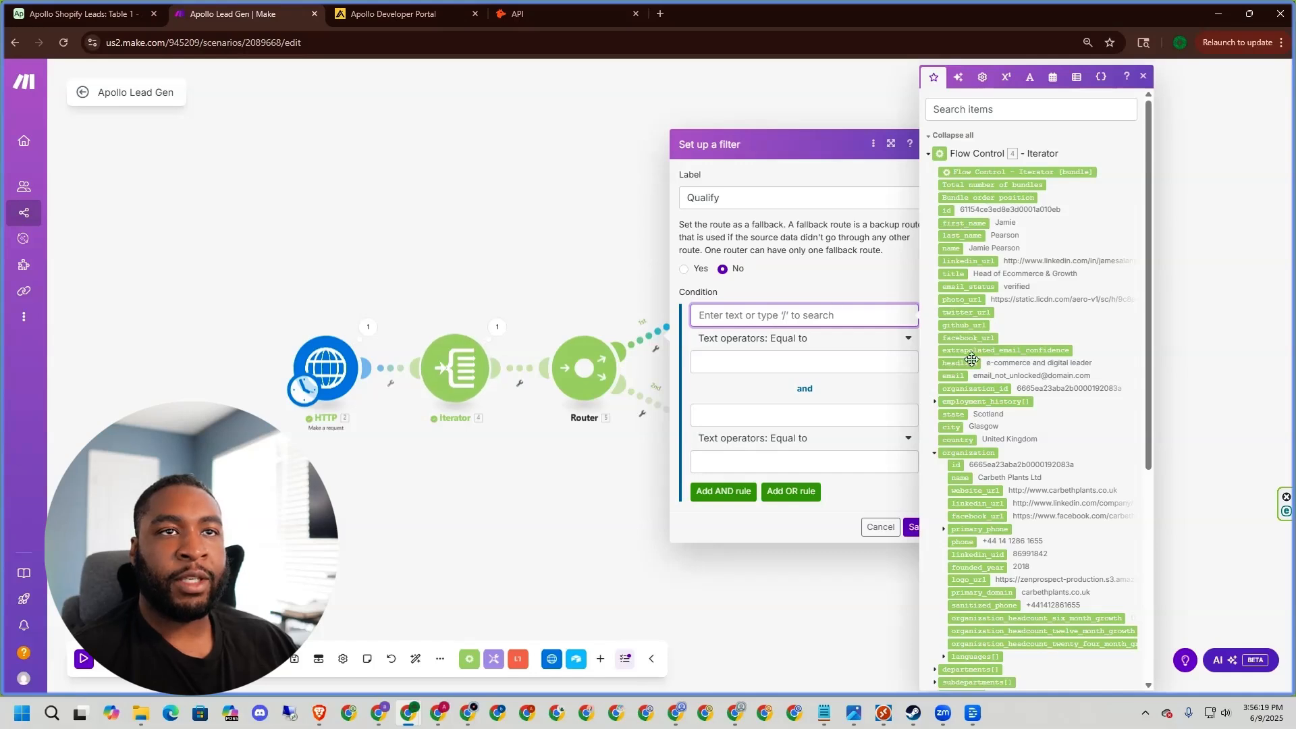
pyautogui.click(953, 249)
pyautogui.click(709, 364)
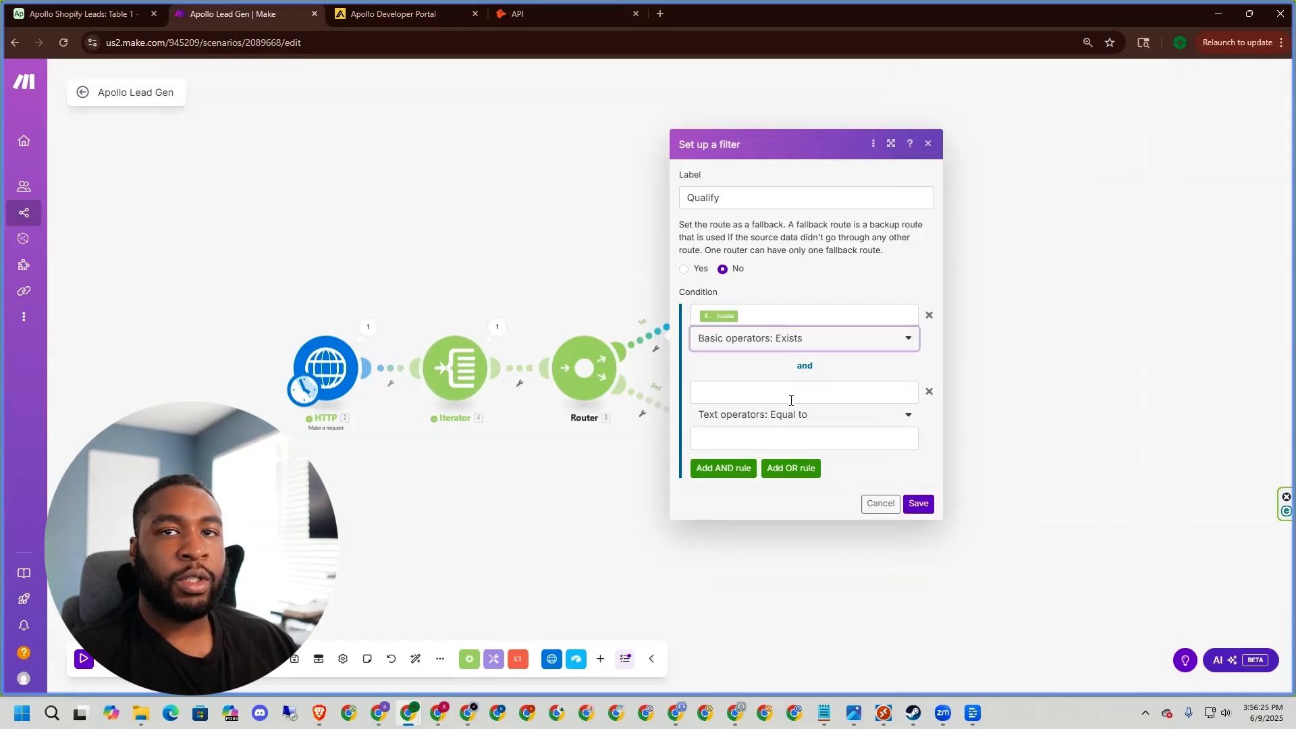
# Set the second condition so the Iterator's first_name does not contain "?", and save the Qualify filter.
pyautogui.click(768, 398)
pyautogui.click(968, 222)
pyautogui.click(803, 453)
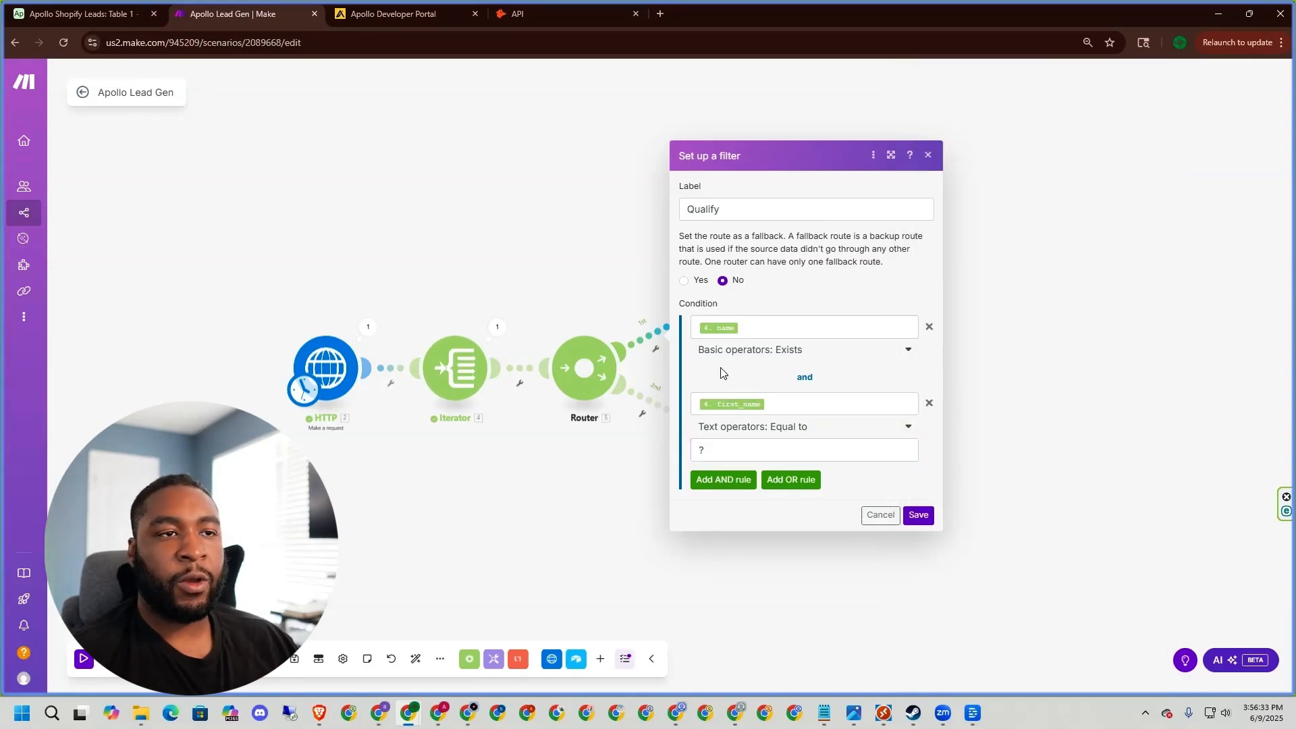
pyautogui.click(797, 427)
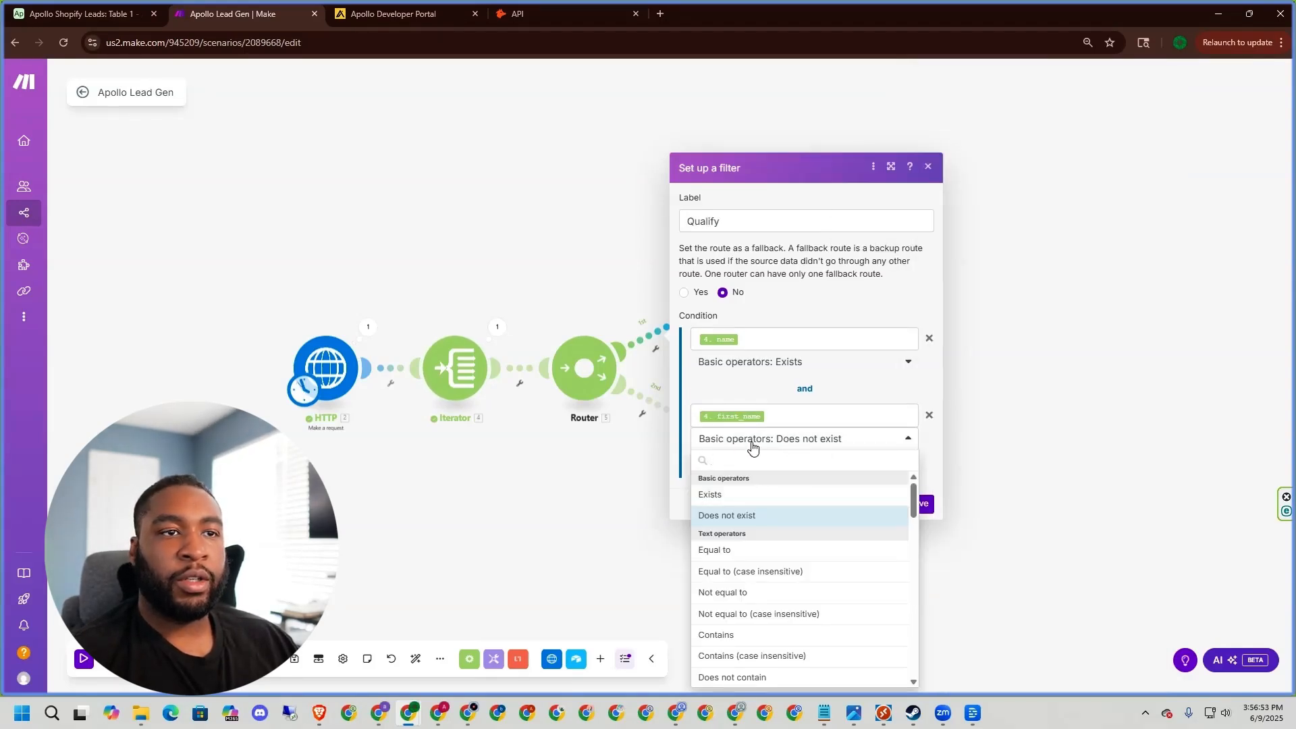
pyautogui.scroll(-3, 762, 635)
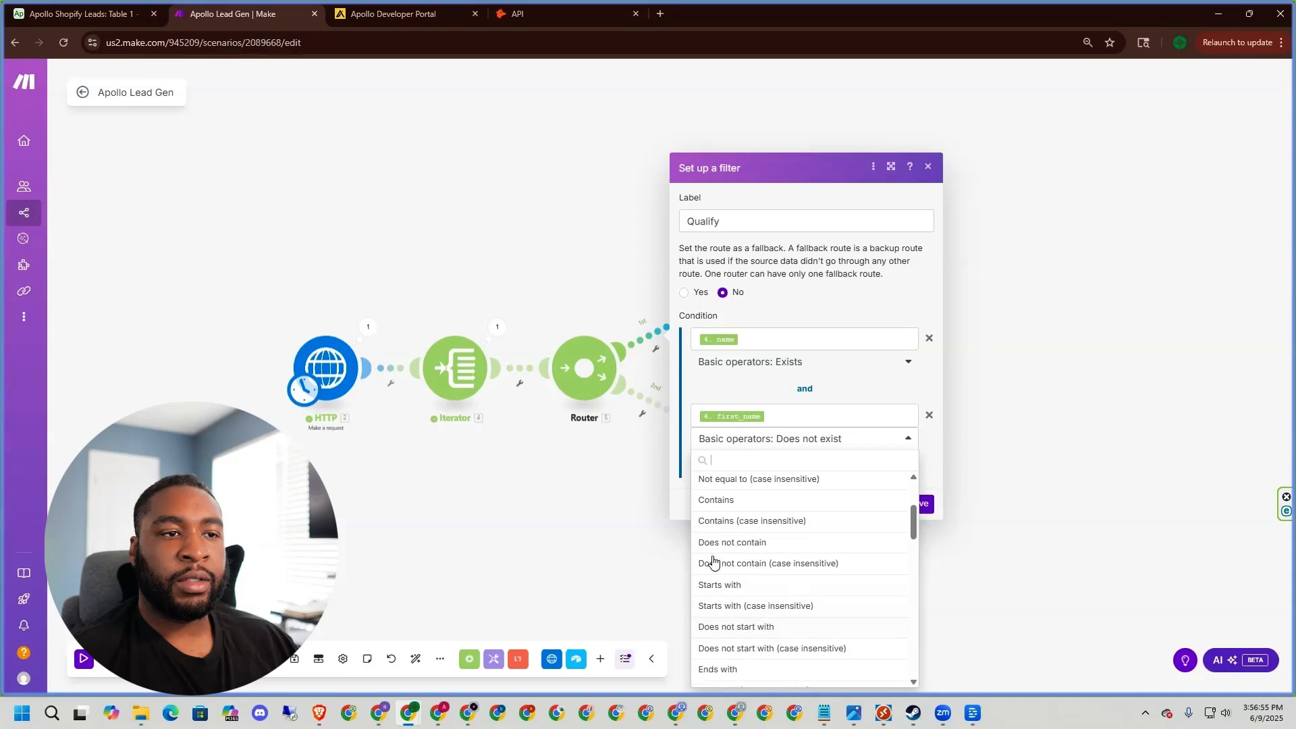
pyautogui.click(715, 544)
pyautogui.click(787, 454)
pyautogui.click(849, 493)
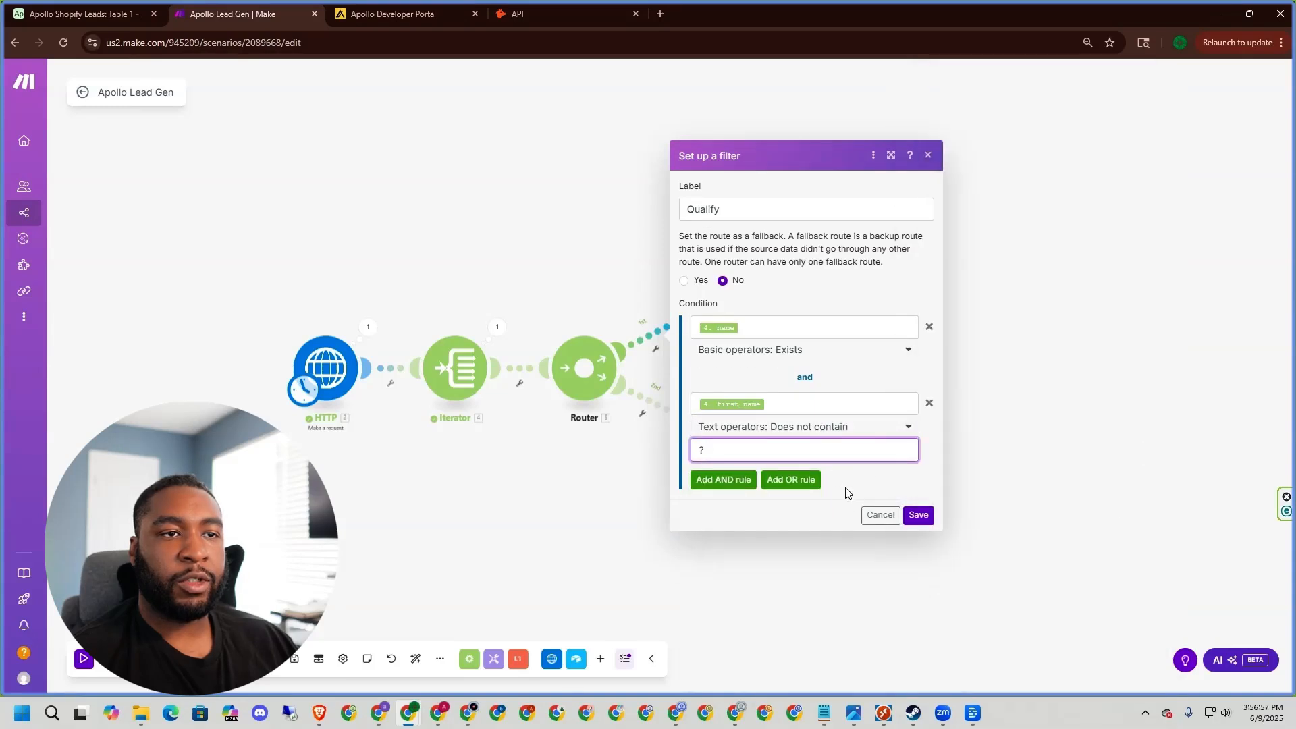
pyautogui.click(918, 515)
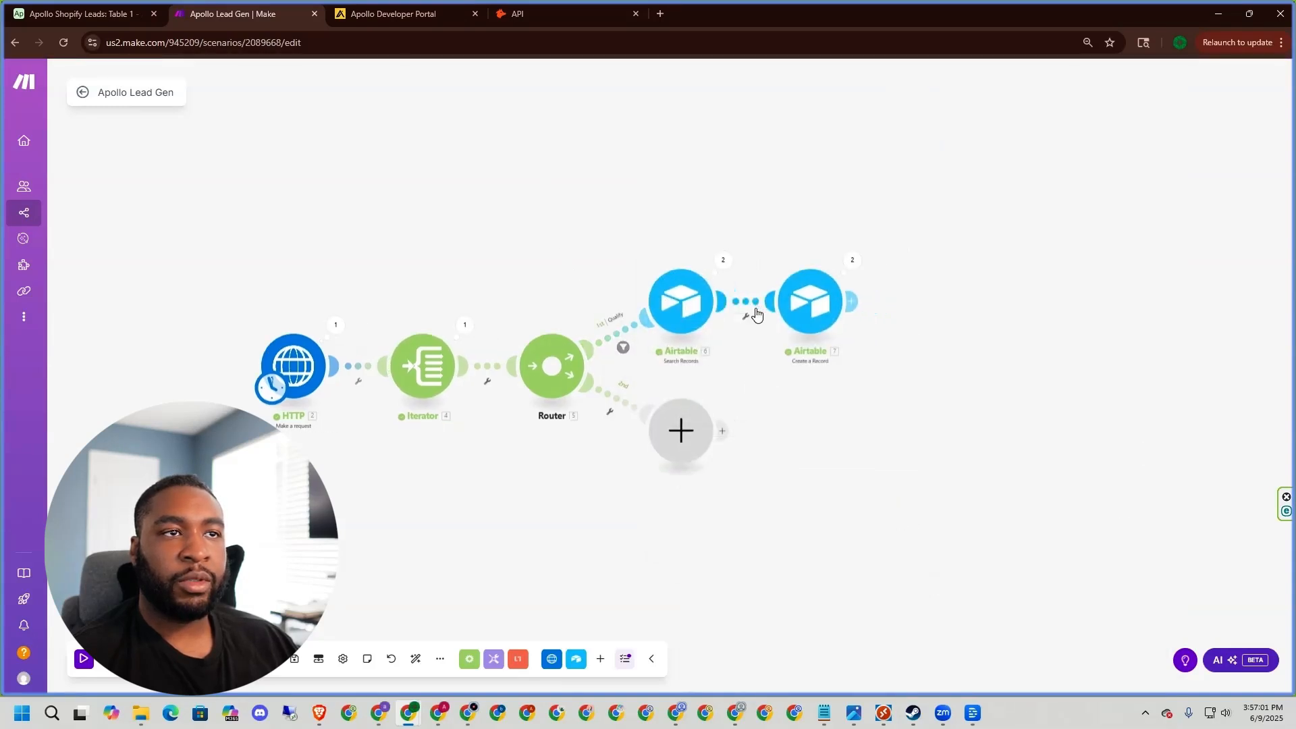
# Set up a filter between the Airtable Search Records and Create a Record modules and label it Duplicates.
pyautogui.click(746, 305)
pyautogui.click(761, 329)
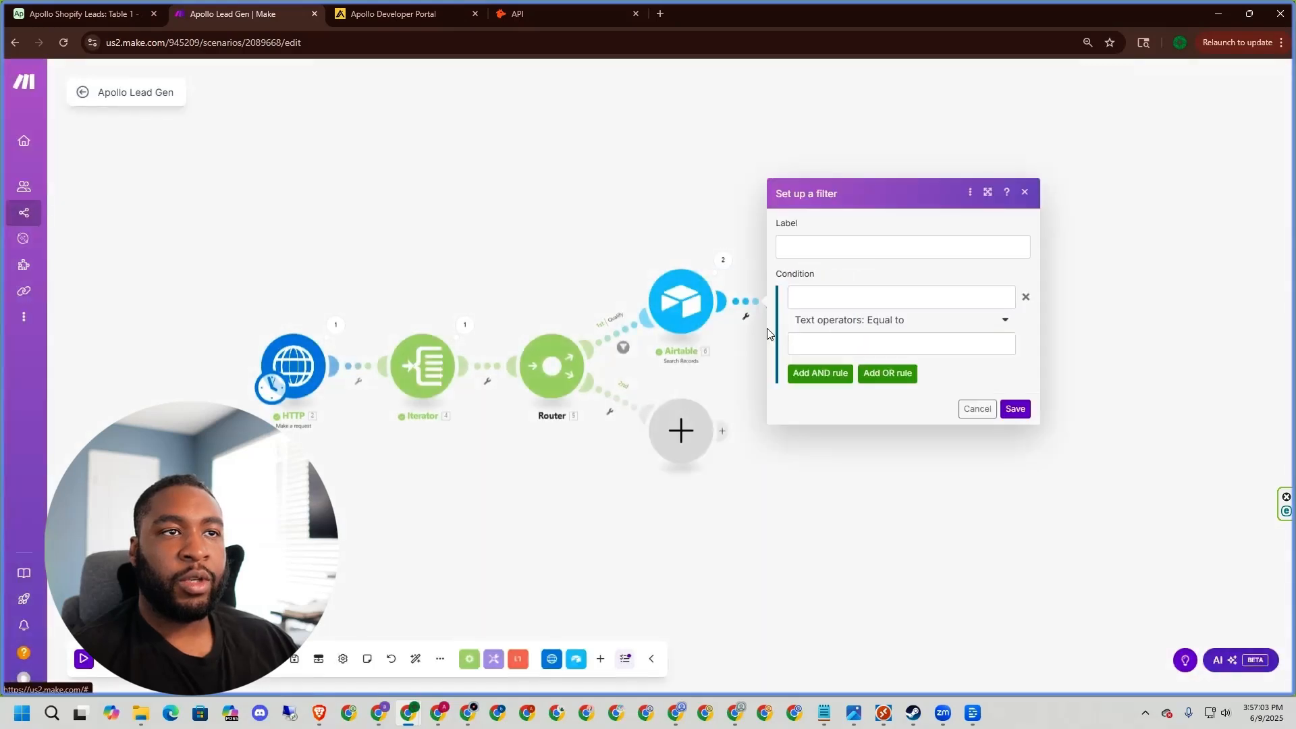
pyautogui.click(904, 247)
pyautogui.write('Du')
pyautogui.write('po')
pyautogui.press('BackSpace')
pyautogui.press('BackSpace')
pyautogui.press('BackSpace')
pyautogui.press('BackSpace')
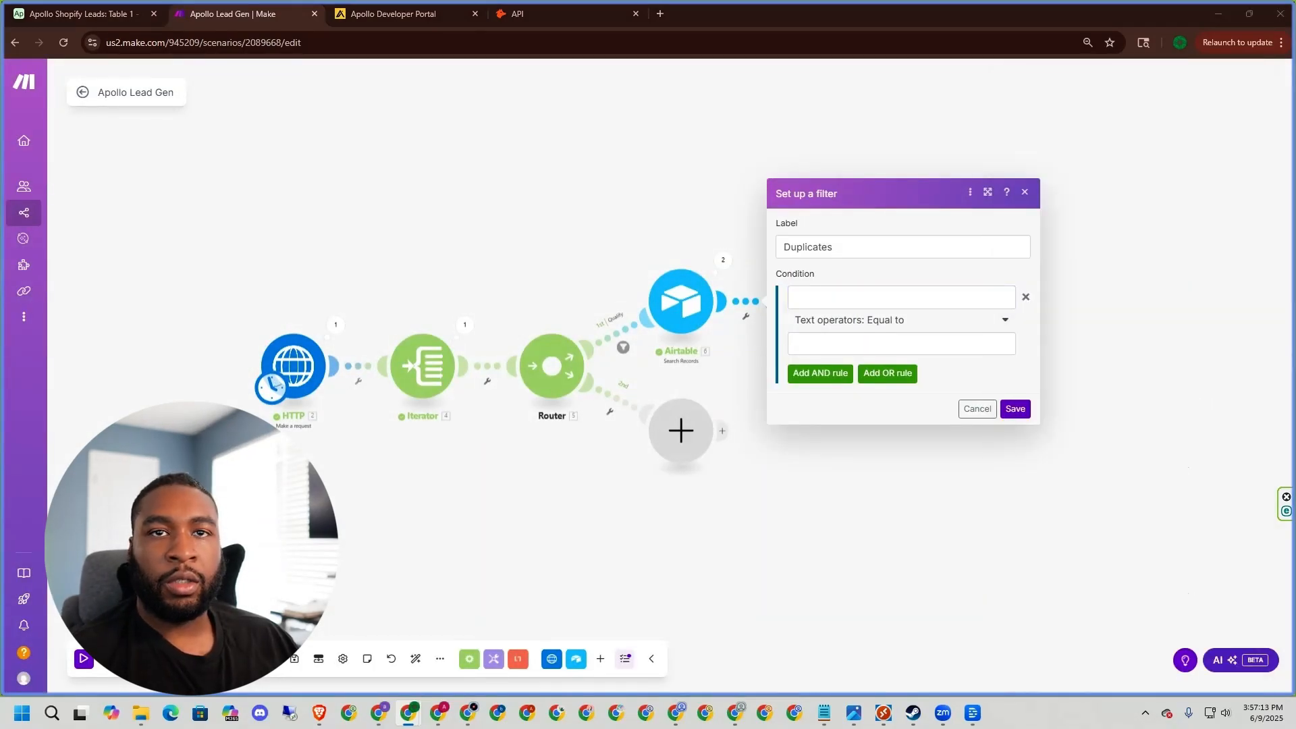
# Set the Duplicates condition to Total number of bundles from Search Records equal to 0.
pyautogui.click(996, 296)
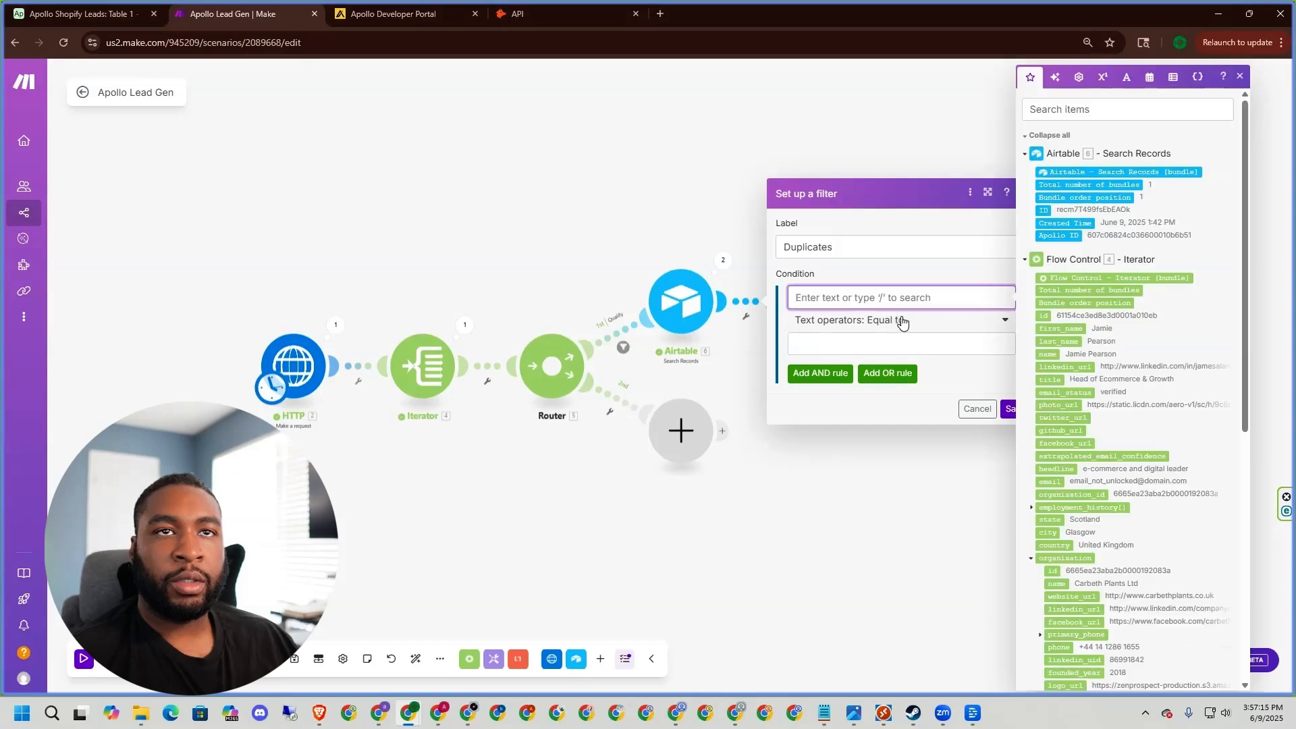
pyautogui.click(1100, 184)
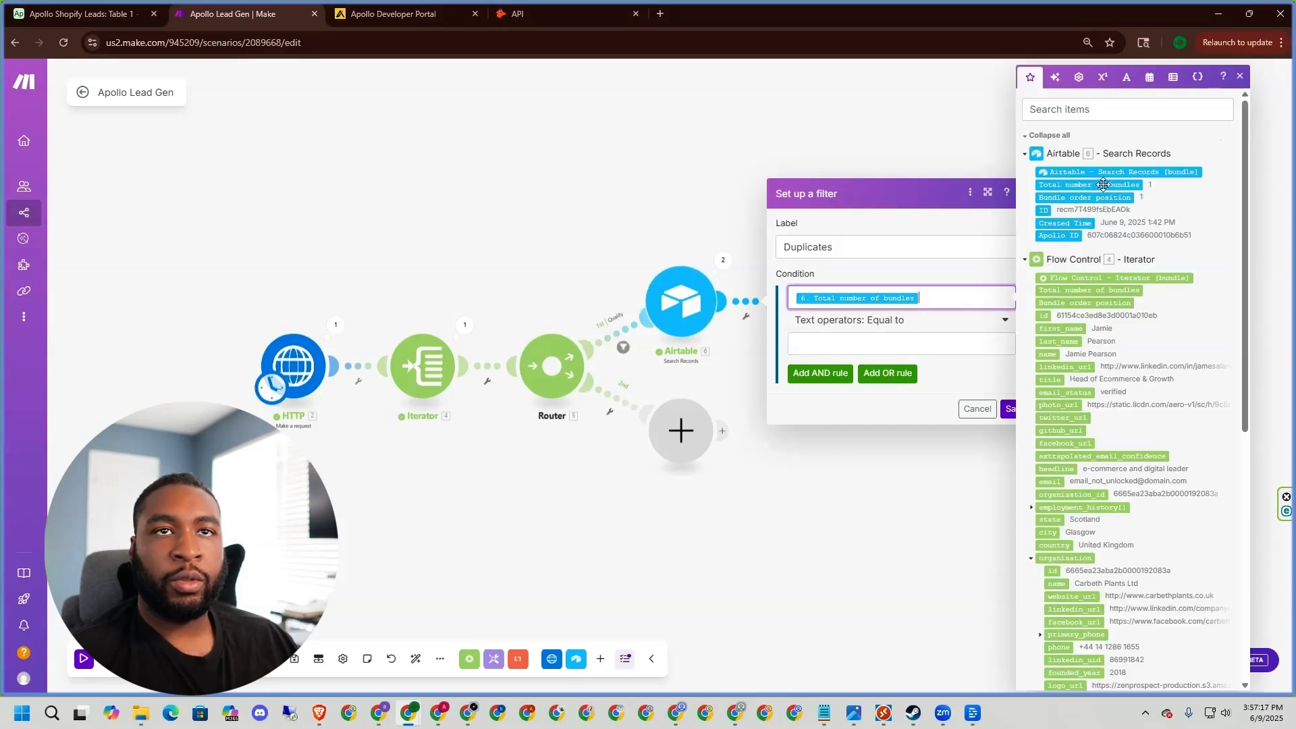
pyautogui.click(860, 342)
pyautogui.write('0')
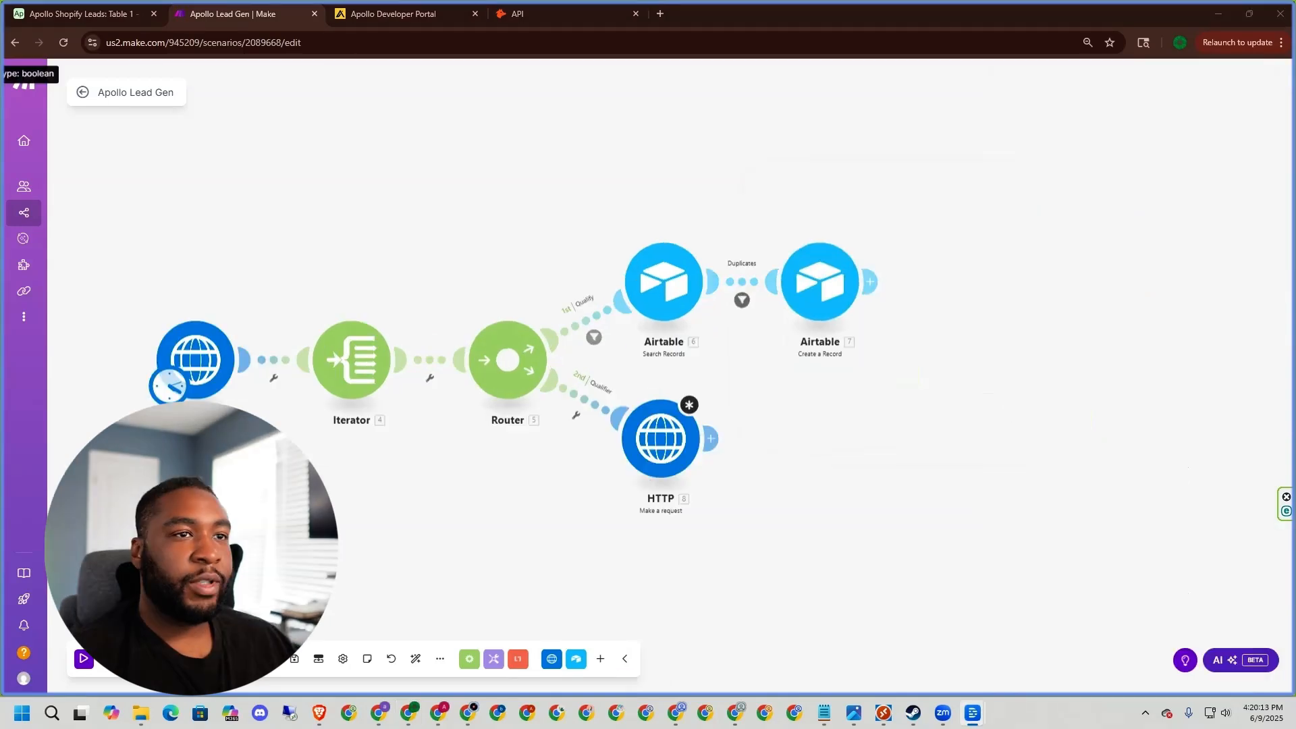
# Copy Hunter's Email Finder request, including its API key, into the URL of the HTTP module on the Router's second route.
pyautogui.click(661, 439)
pyautogui.click(787, 319)
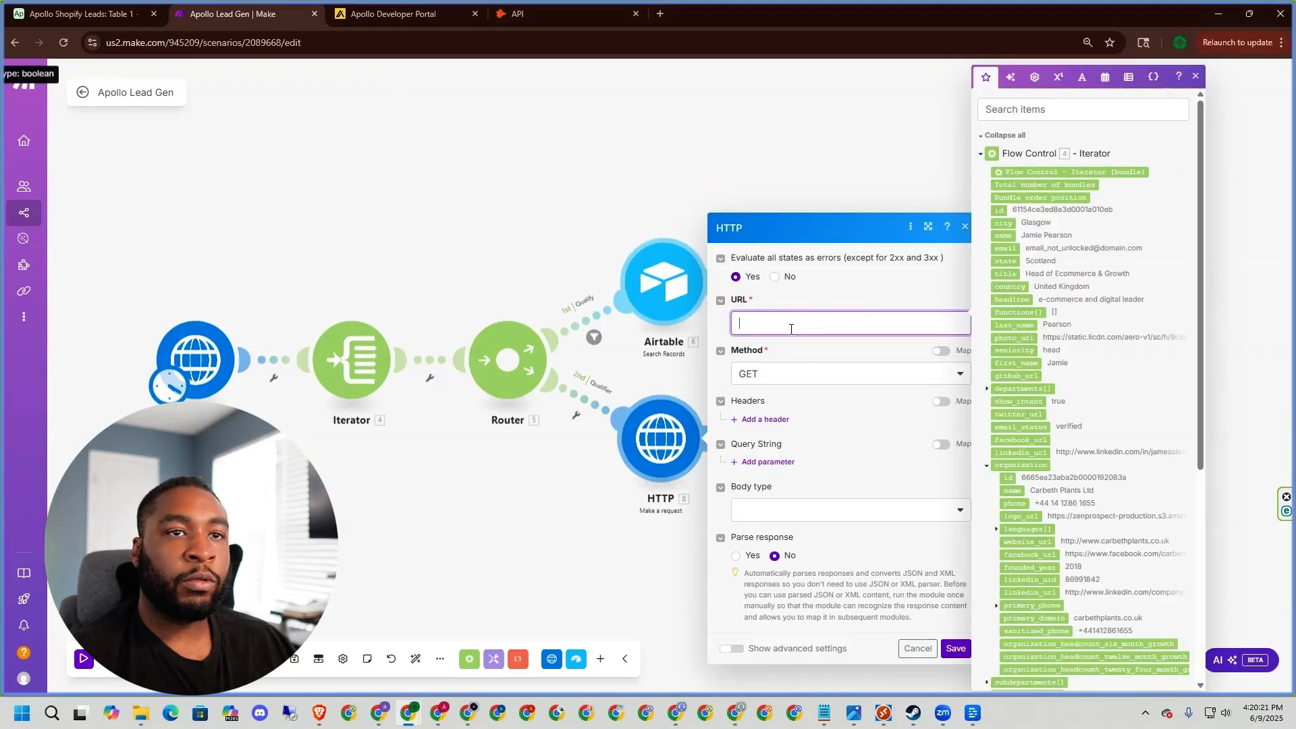
pyautogui.click(552, 13)
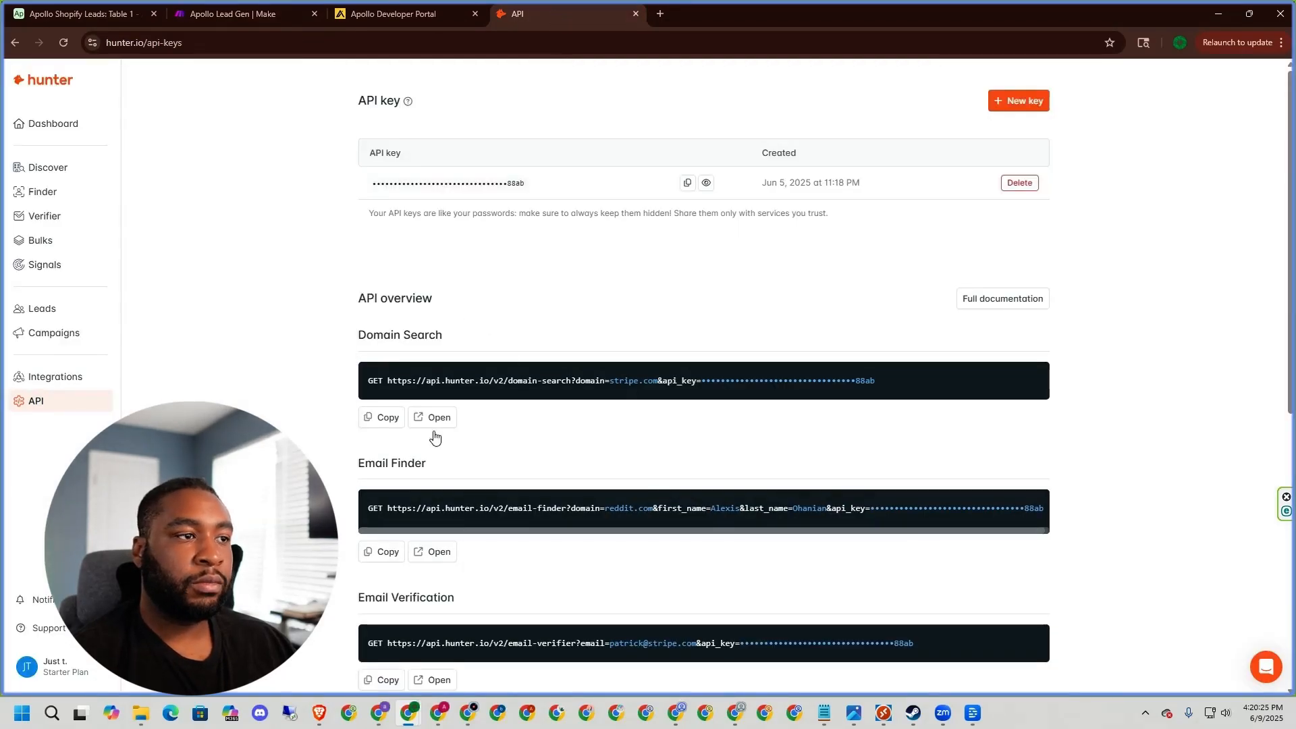
pyautogui.click(376, 555)
pyautogui.click(233, 13)
pyautogui.click(765, 325)
pyautogui.hotkey('ctrl', 'v')
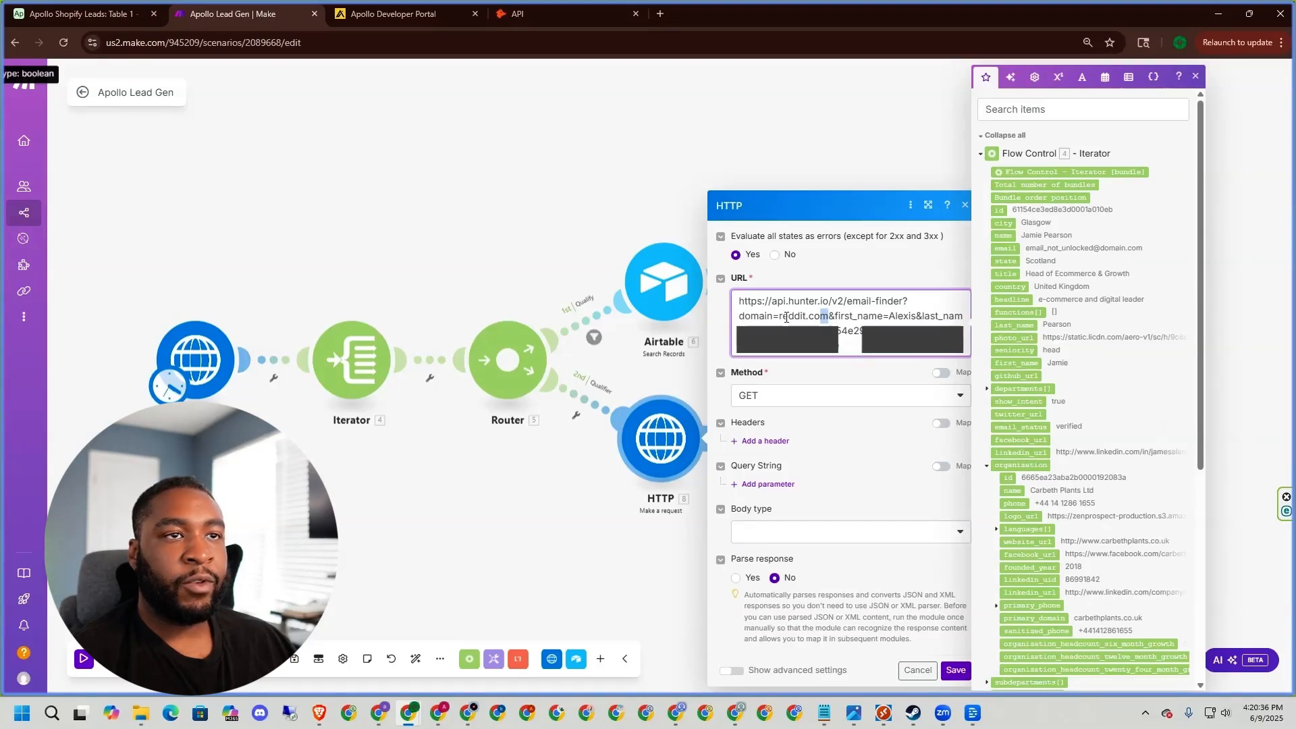
# Replace the sample domain reddit.com in the request URL with the Iterator's organization website_url.
pyautogui.moveTo(825, 318); pyautogui.dragTo(783, 318)
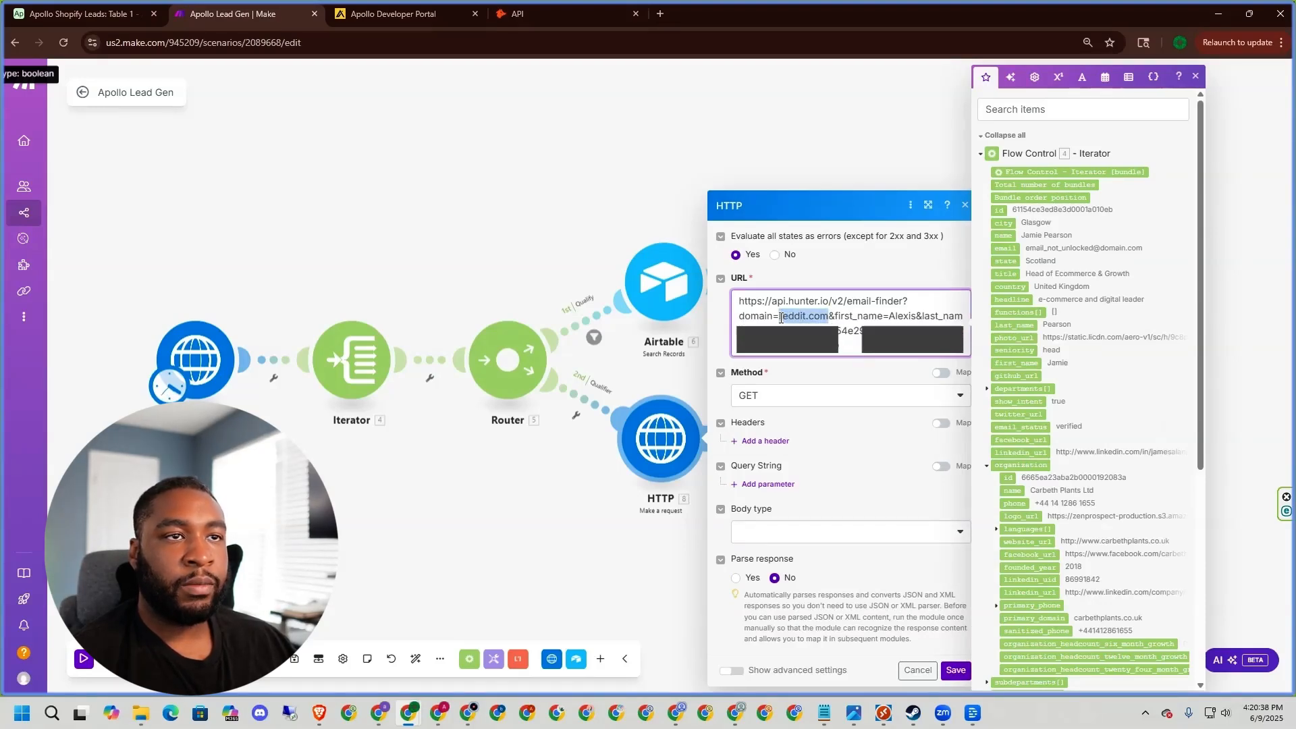
pyautogui.press('BackSpace')
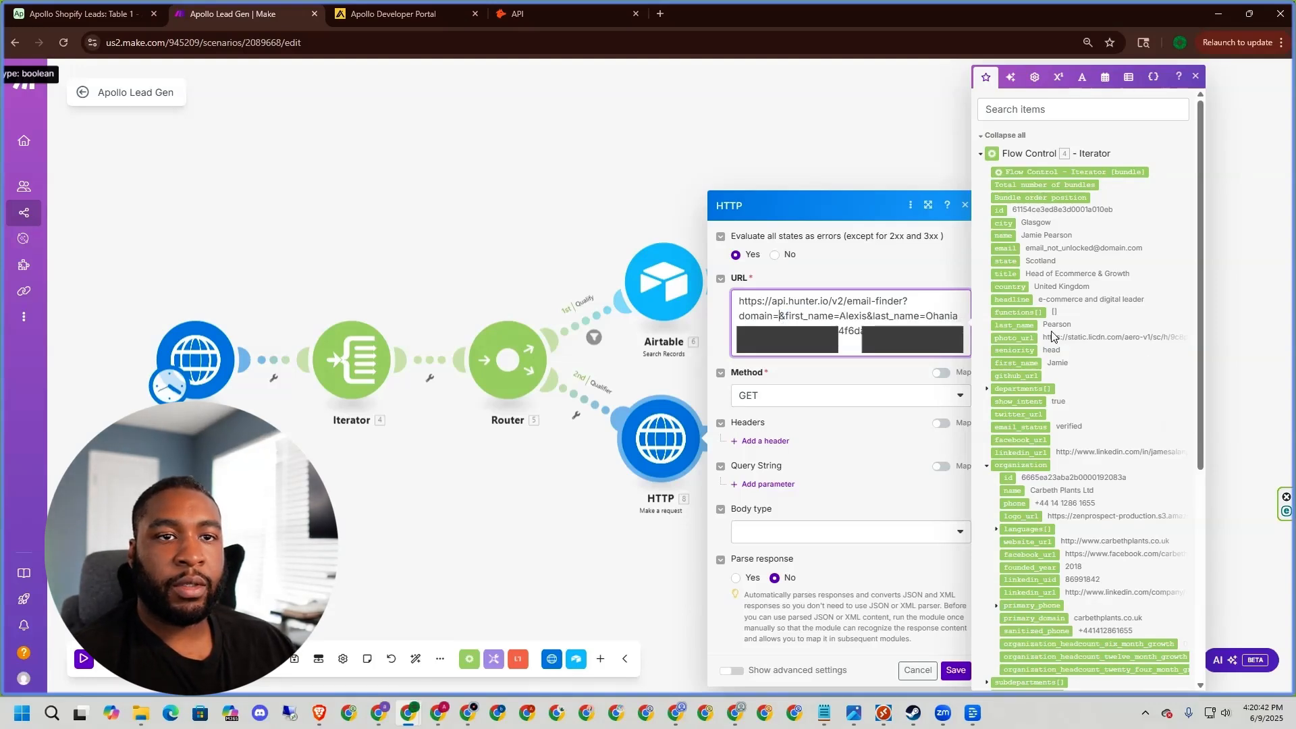
pyautogui.scroll(-5, 1051, 336)
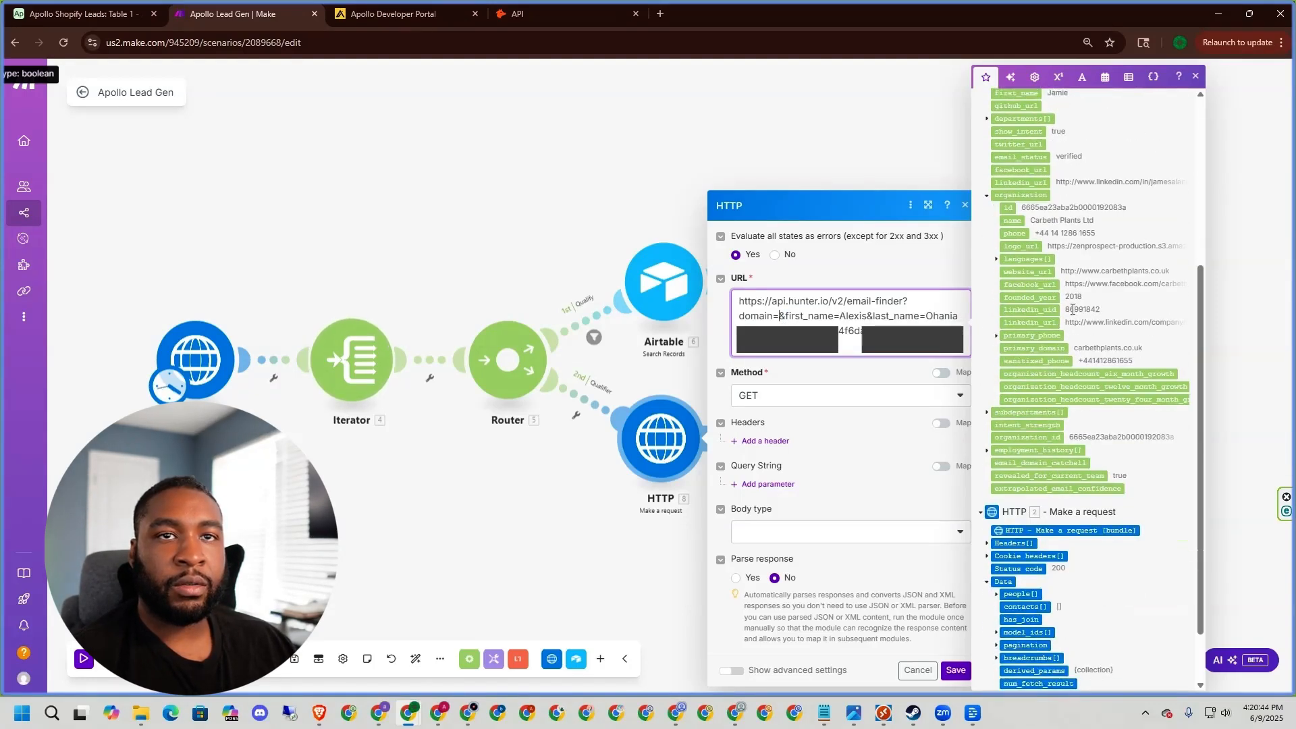
pyautogui.click(1038, 271)
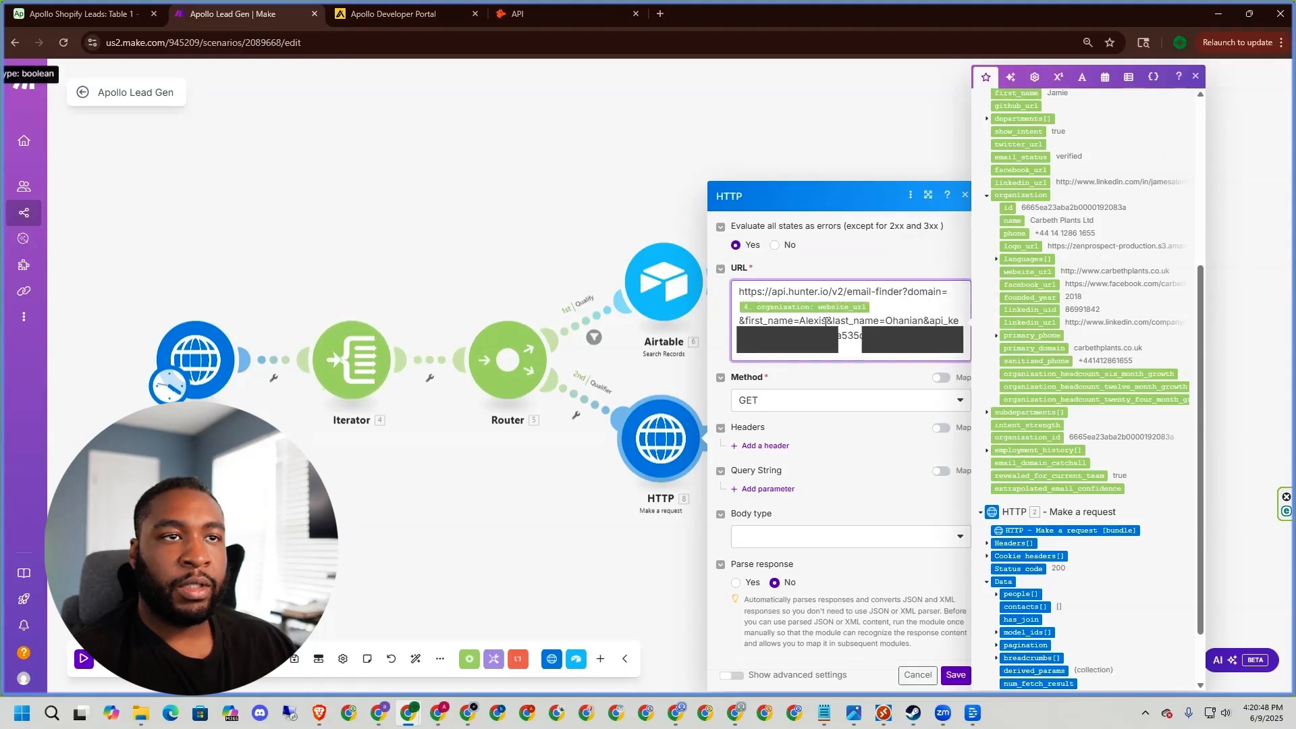
# Replace the sample first and last names in the request URL with the Iterator's first_name and last_name.
pyautogui.moveTo(826, 322); pyautogui.dragTo(797, 323)
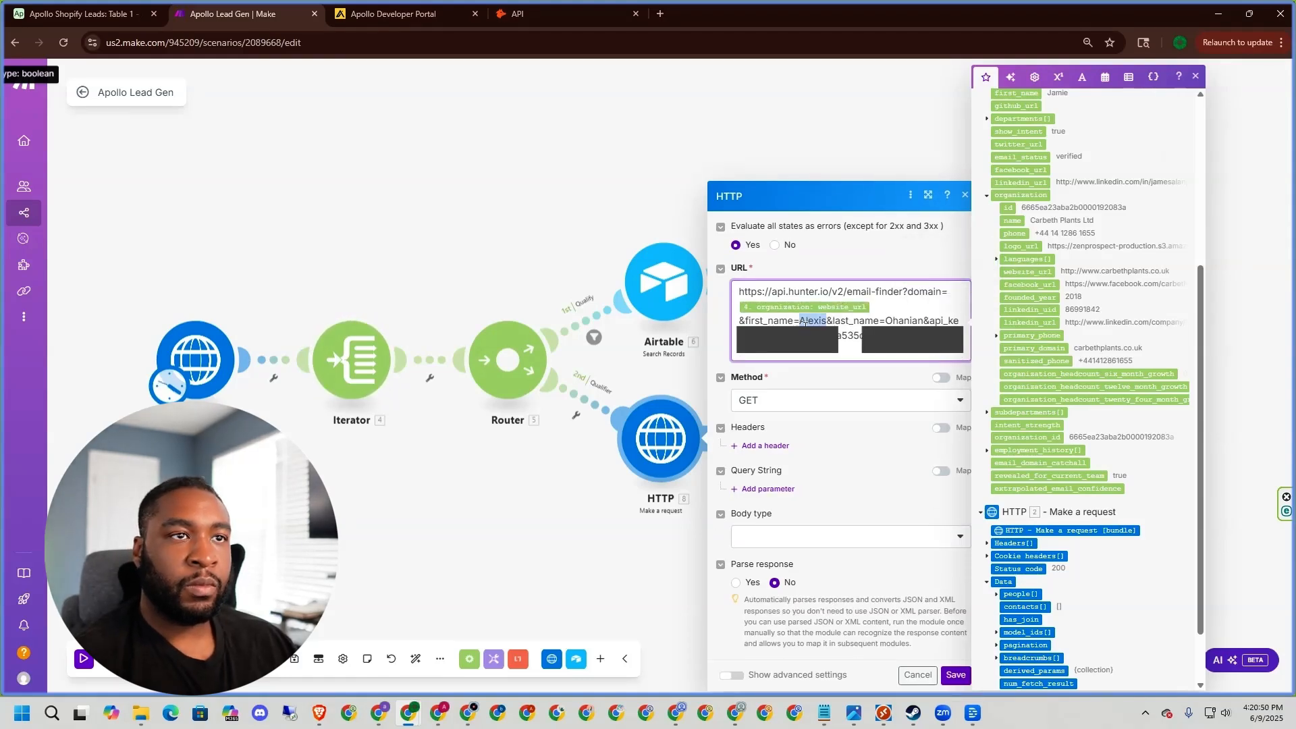
pyautogui.press('BackSpace')
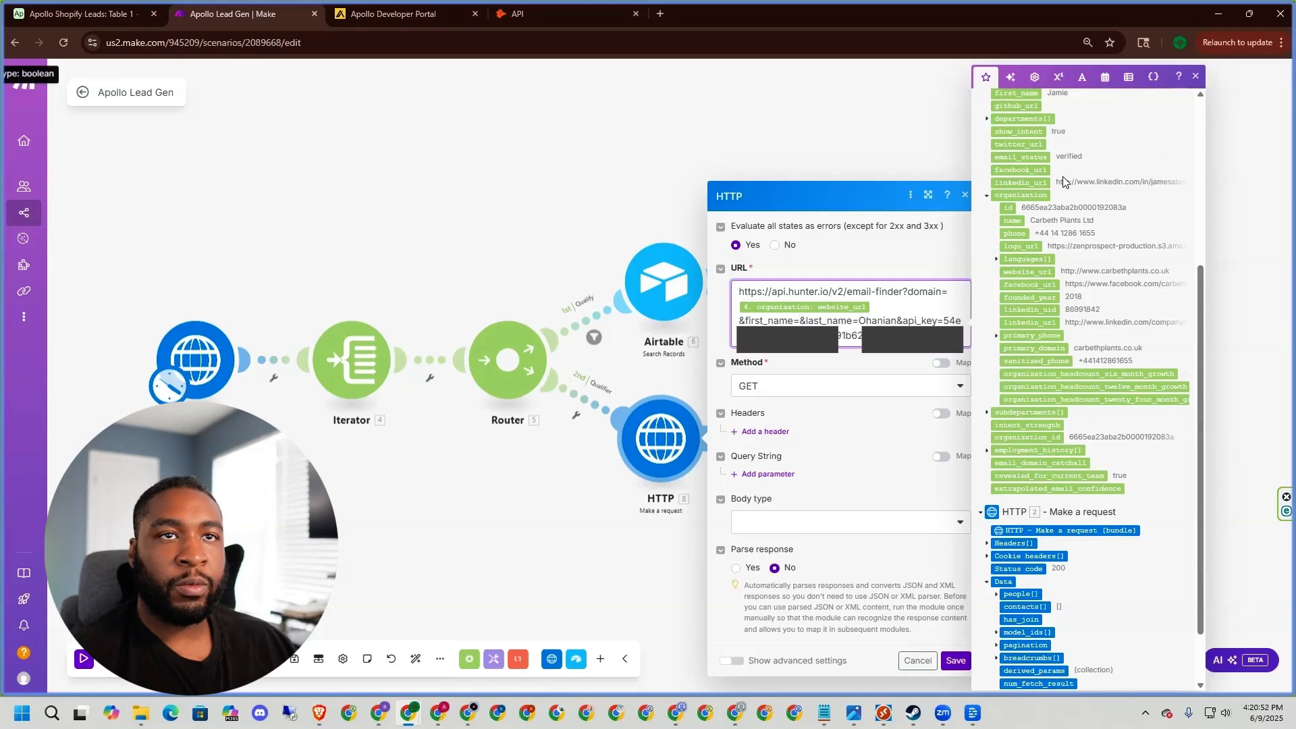
pyautogui.scroll(1, 1083, 294)
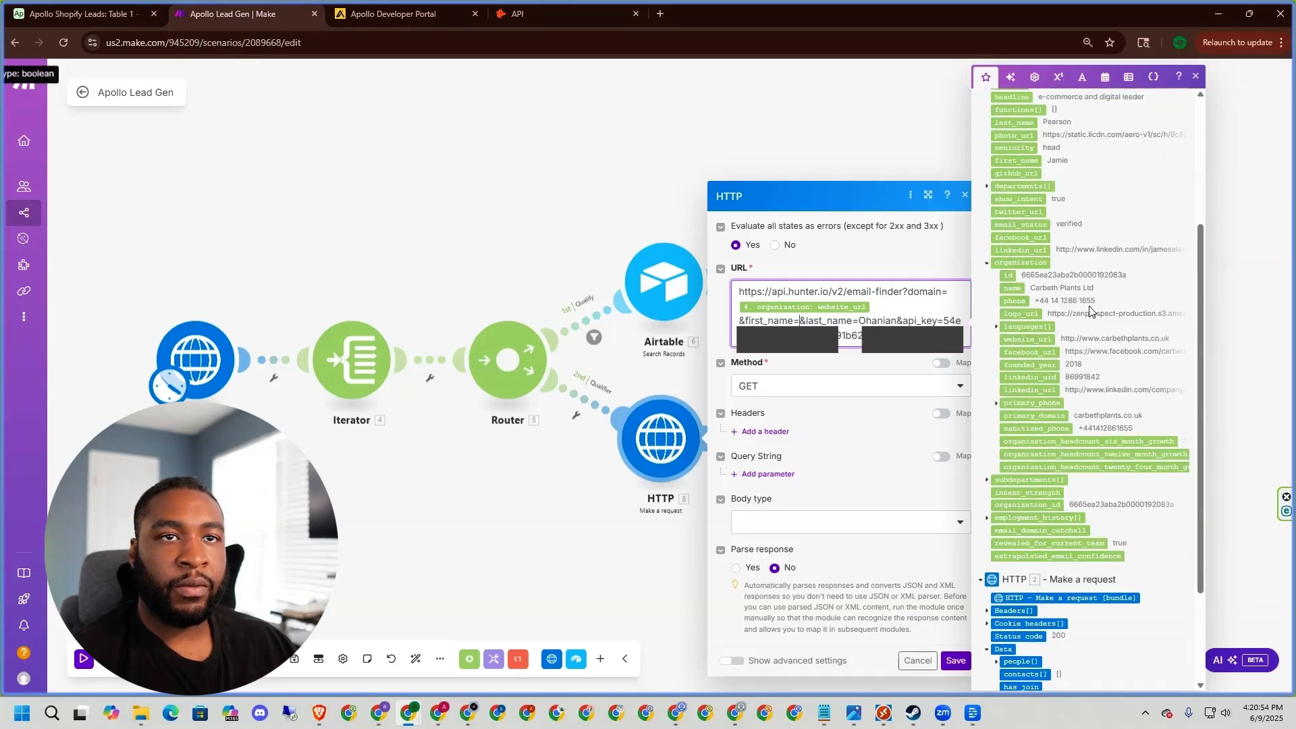
pyautogui.scroll(2, 1089, 311)
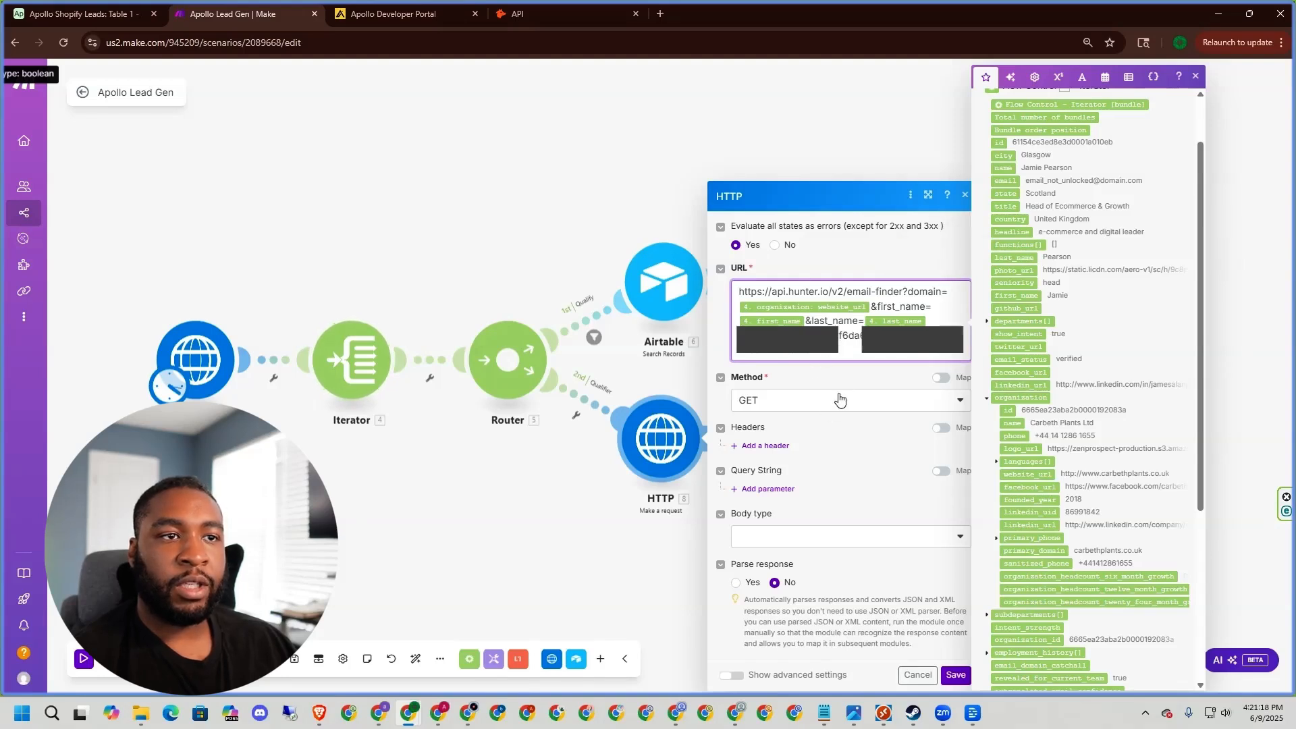
# Turn on response parsing for the Hunter HTTP request and save the module.
pyautogui.click(877, 255)
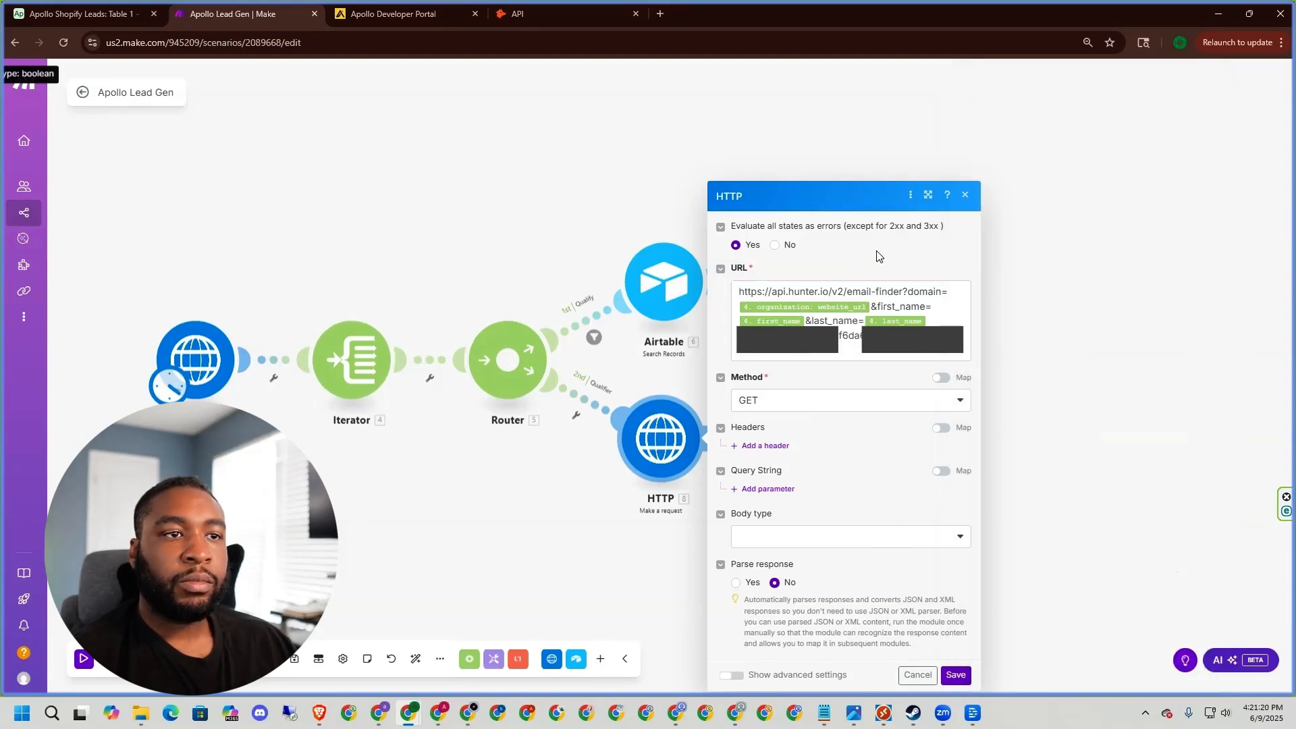
pyautogui.click(735, 583)
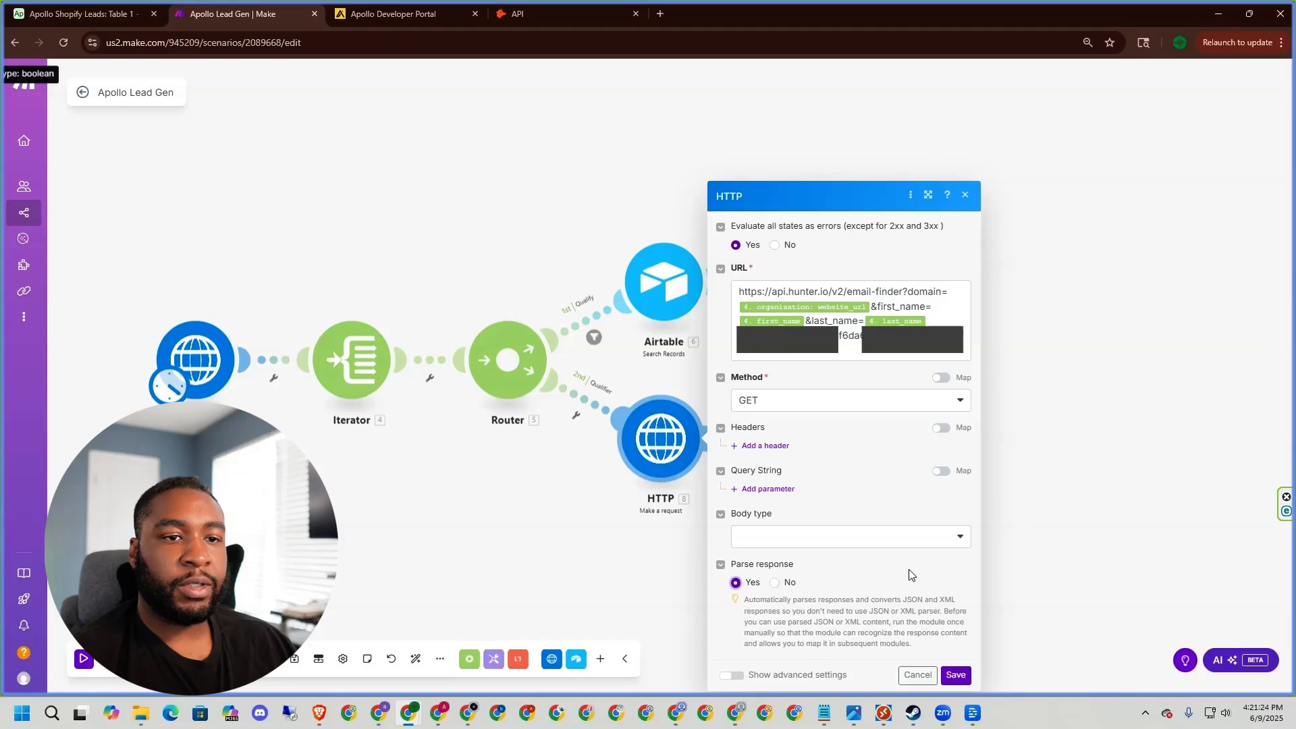
pyautogui.click(956, 675)
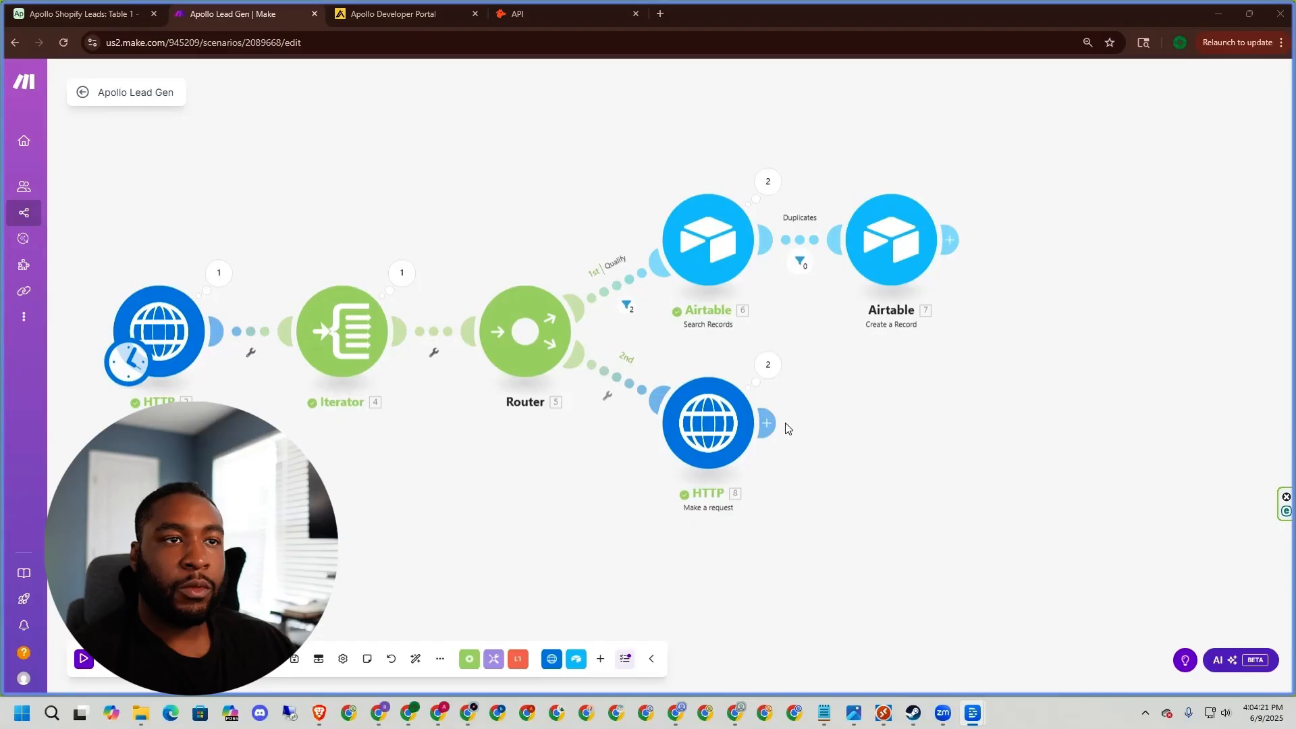
# Add a Flow Control Iterator module after the Hunter HTTP request.
pyautogui.click(771, 424)
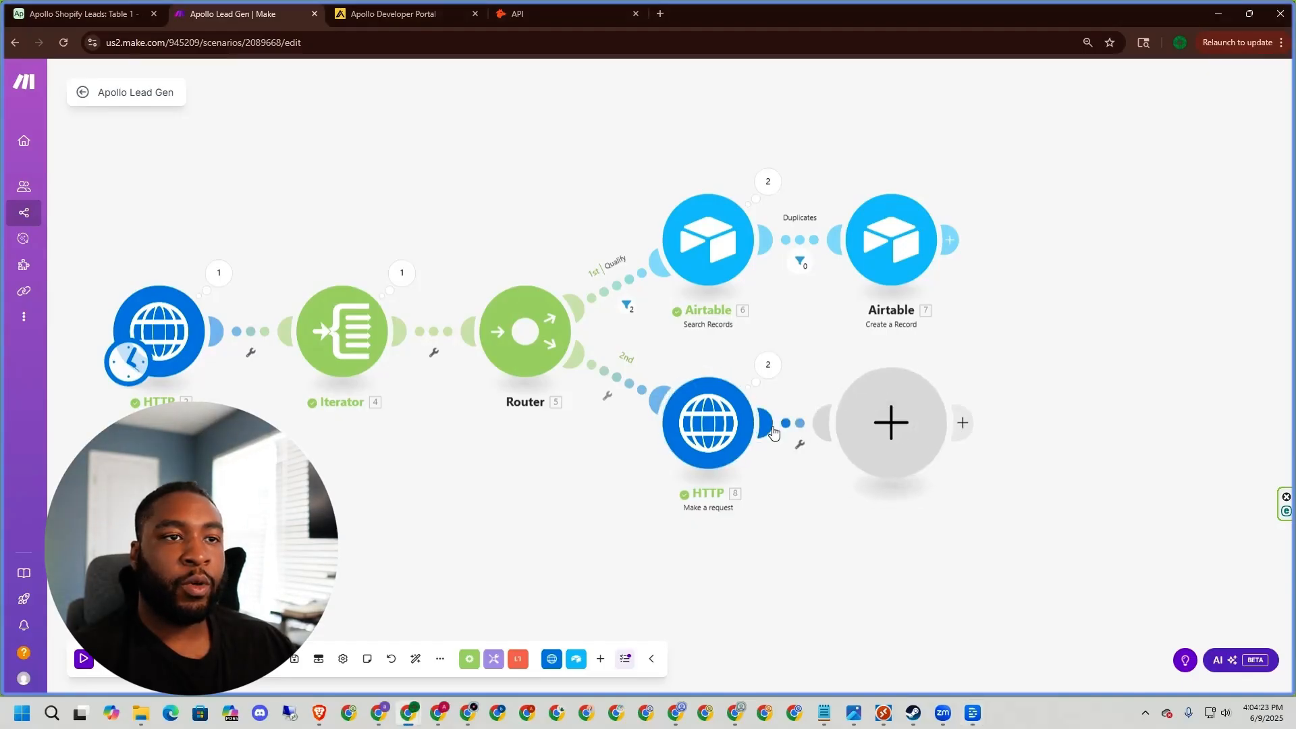
pyautogui.write('iter')
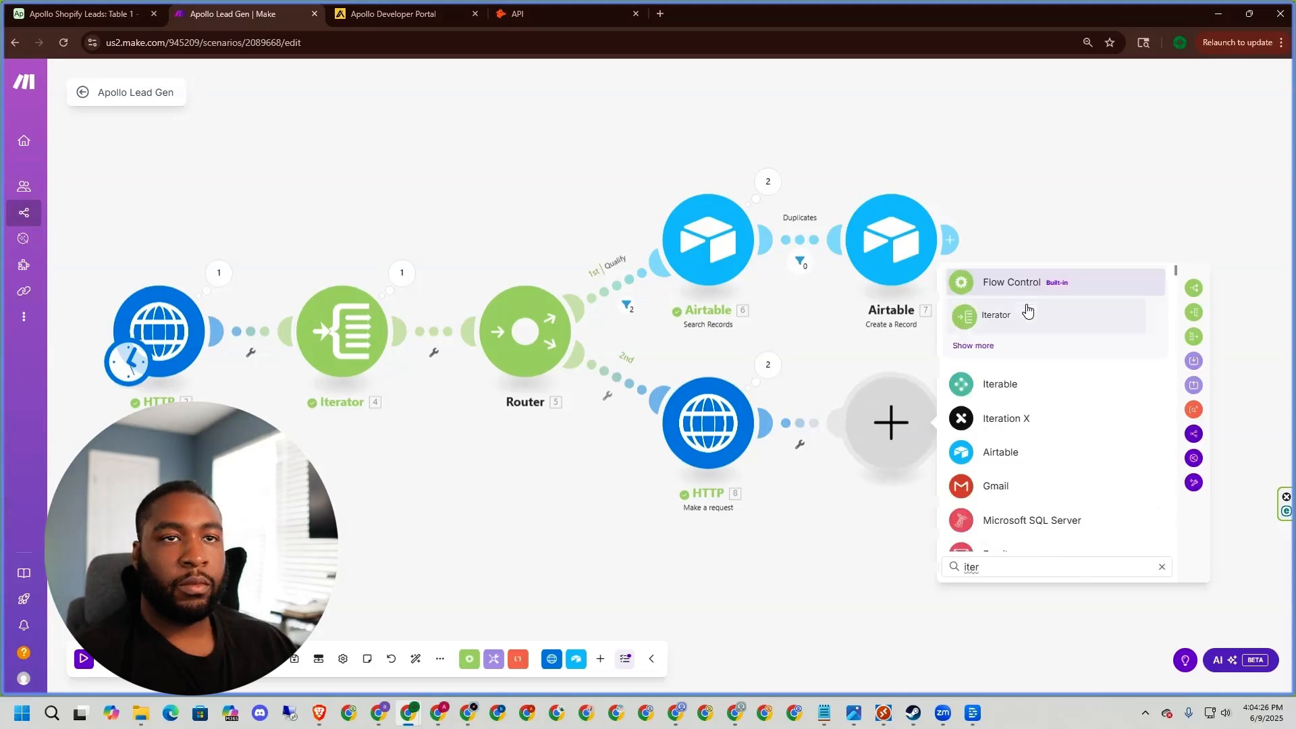
pyautogui.click(1027, 310)
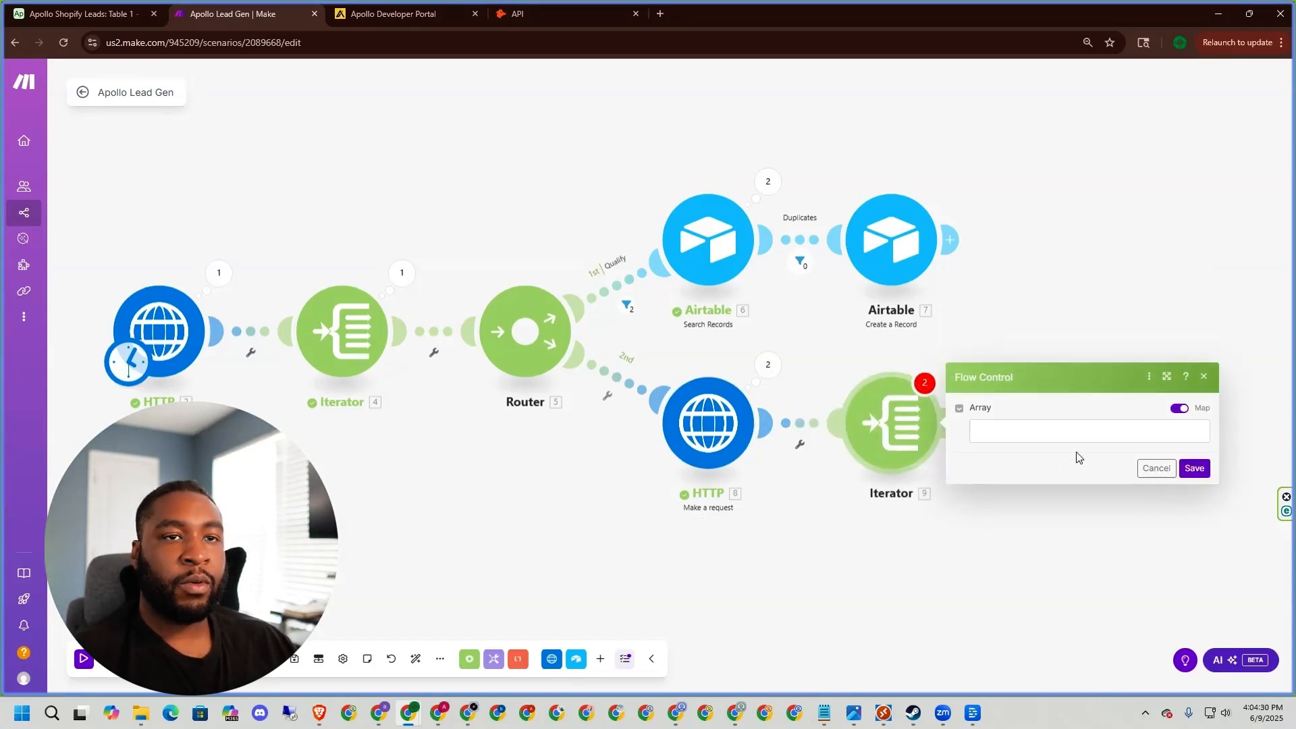
# Map the email from the Hunter HTTP response data into the new Iterator's Array field and save the module.
pyautogui.click(1073, 430)
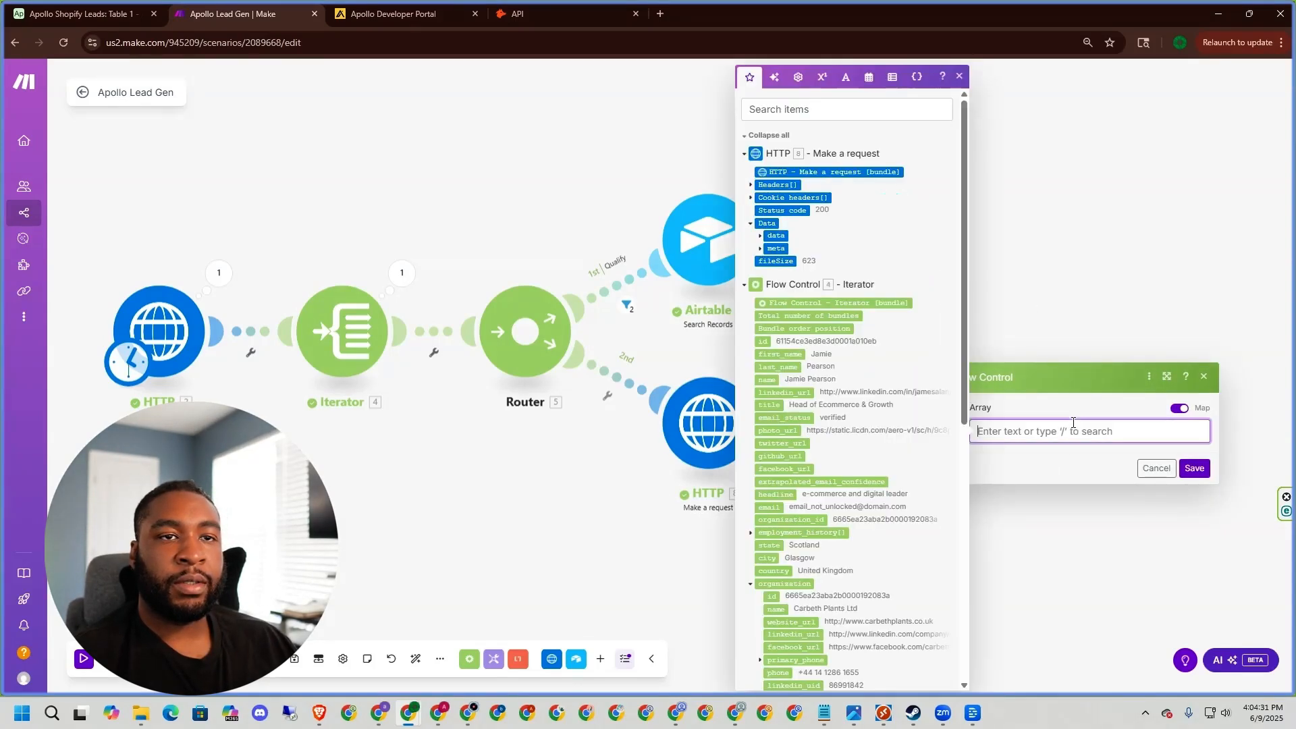
pyautogui.click(759, 236)
pyautogui.click(797, 273)
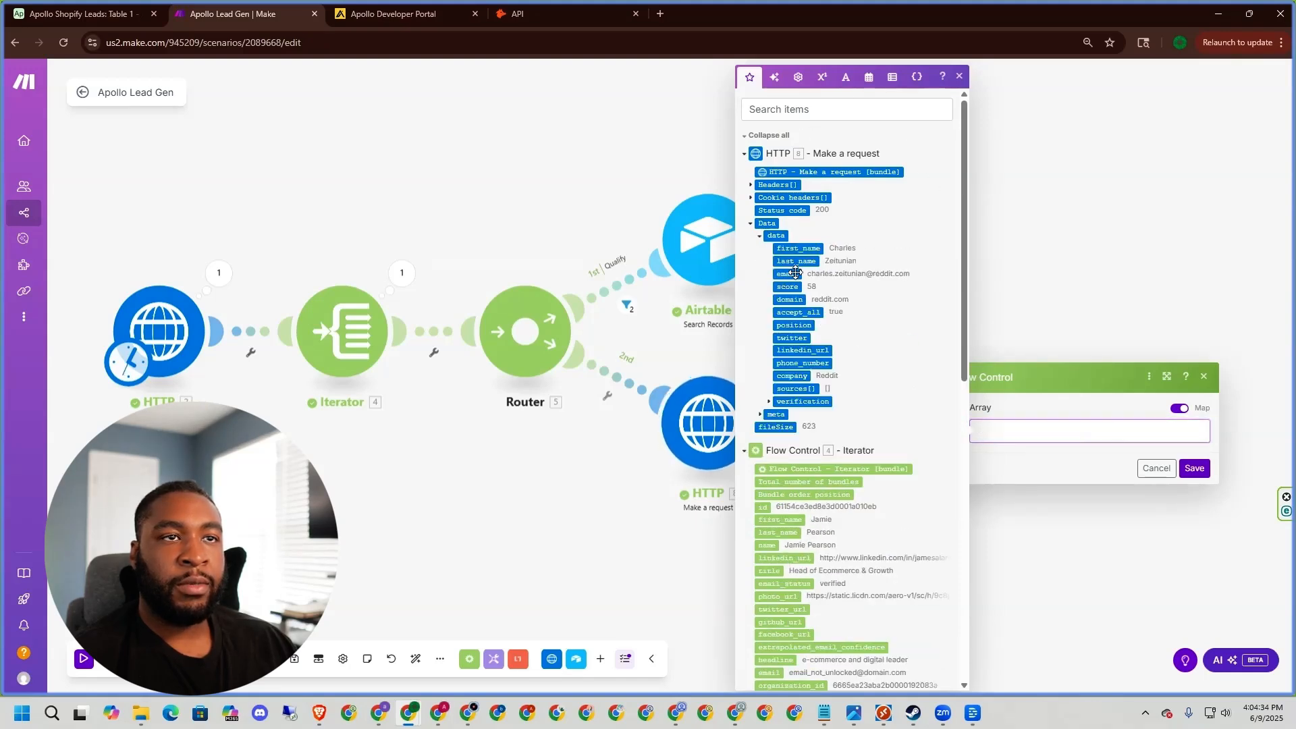
pyautogui.click(1195, 469)
pyautogui.click(1195, 469)
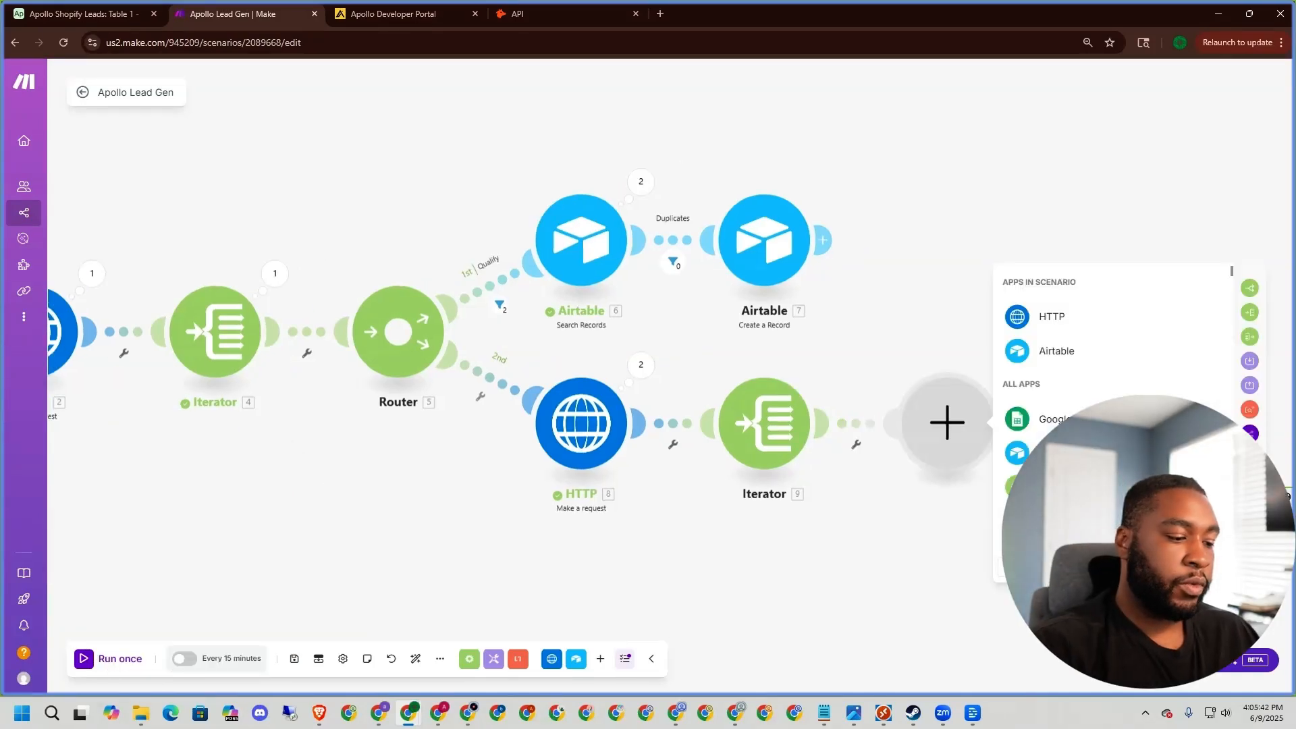
# Add an Airtable Search Records module after the second Iterator and point it to Table 1 of the Apollo Shopify Leads base.
pyautogui.click(1057, 351)
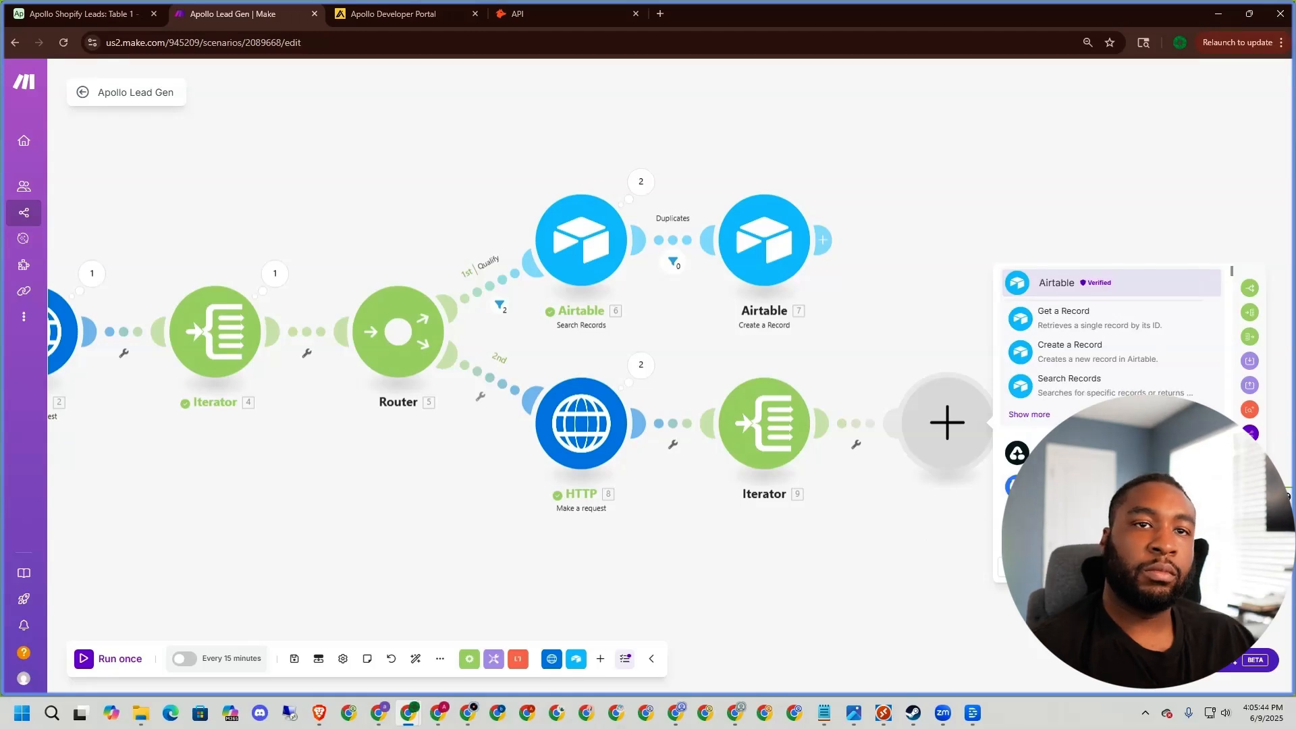
pyautogui.click(1063, 380)
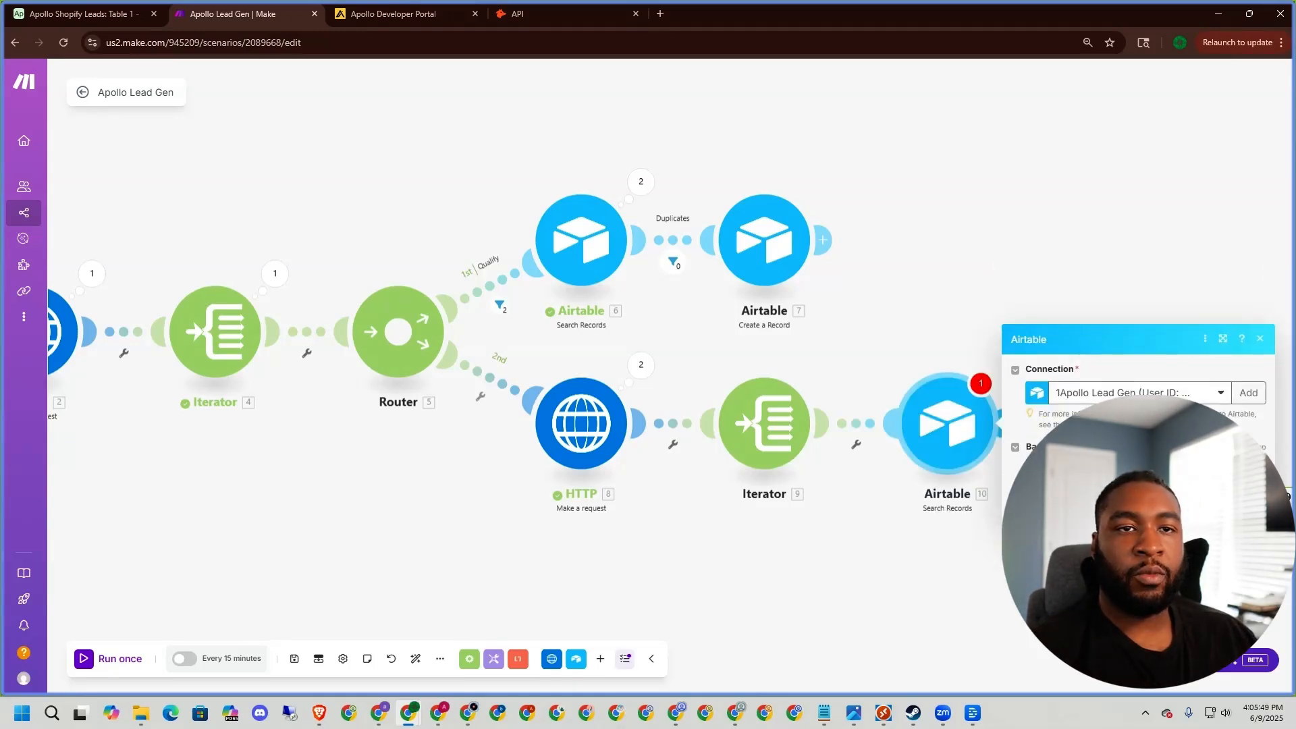
pyautogui.click(669, 426)
pyautogui.click(671, 448)
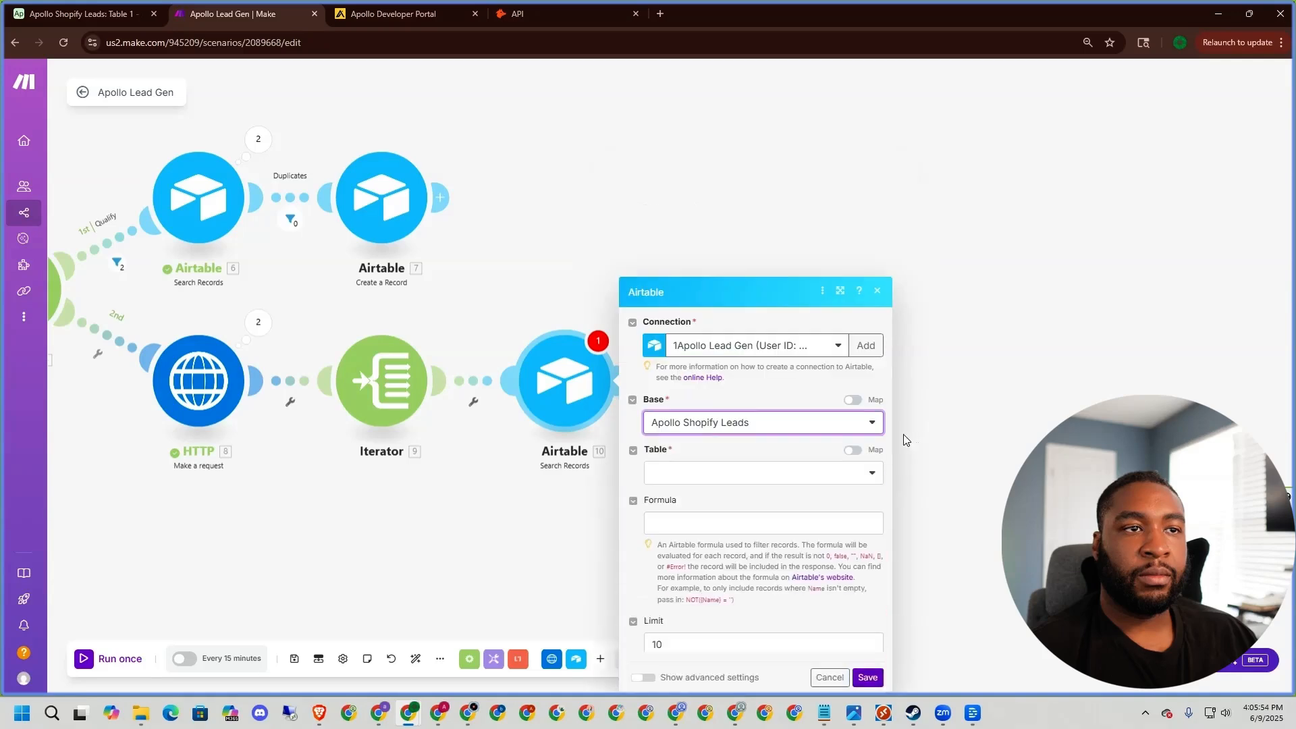
pyautogui.click(720, 357)
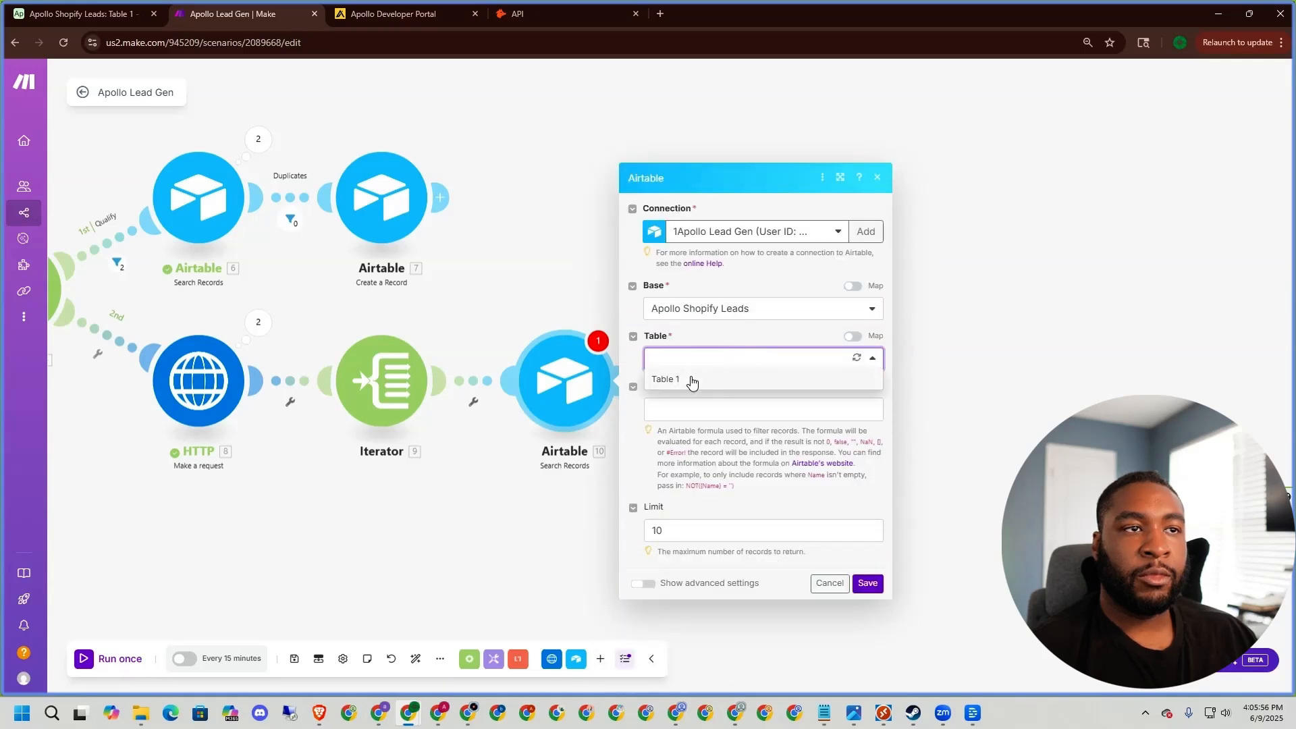
pyautogui.click(691, 377)
# Limit the search module's output fields to Apollo ID and set its view to Grid view.
pyautogui.click(756, 364)
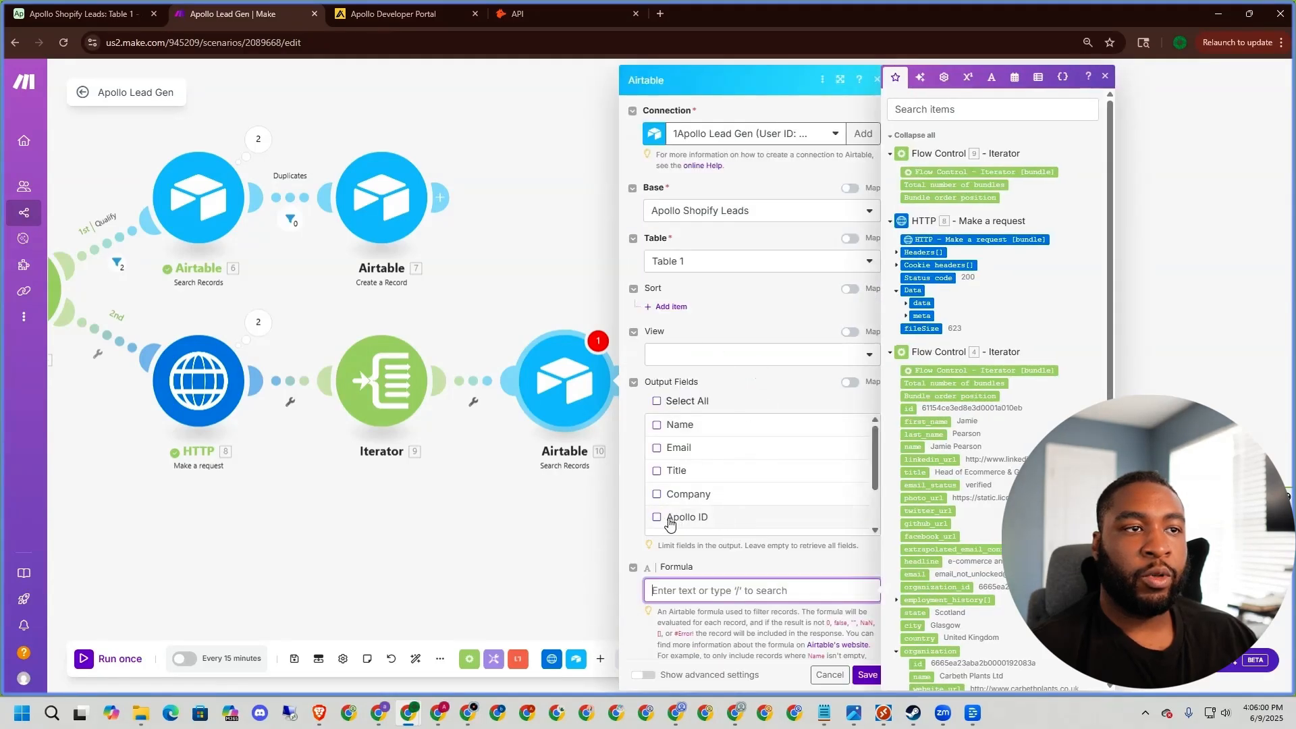
pyautogui.click(657, 517)
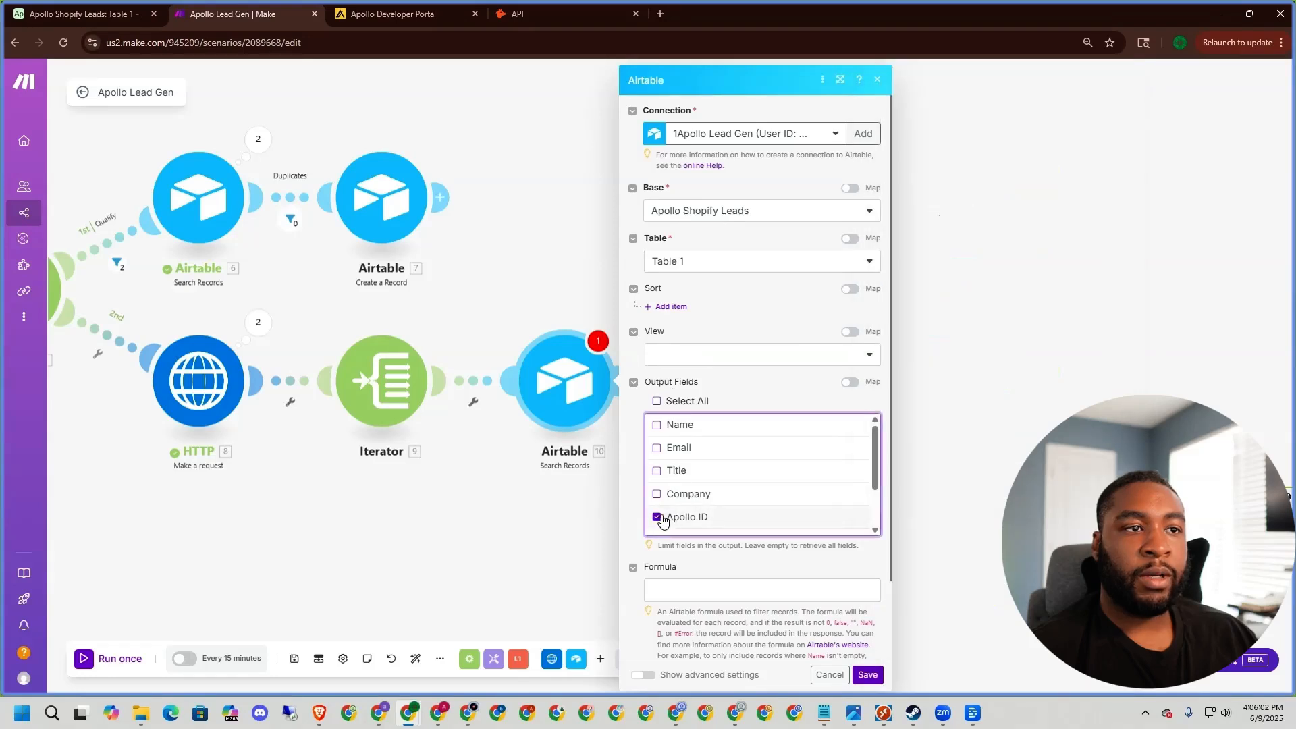
pyautogui.click(738, 357)
pyautogui.click(729, 400)
pyautogui.scroll(-2, 728, 427)
# Set the maximum number of records for the Airtable search to 1.
pyautogui.click(725, 496)
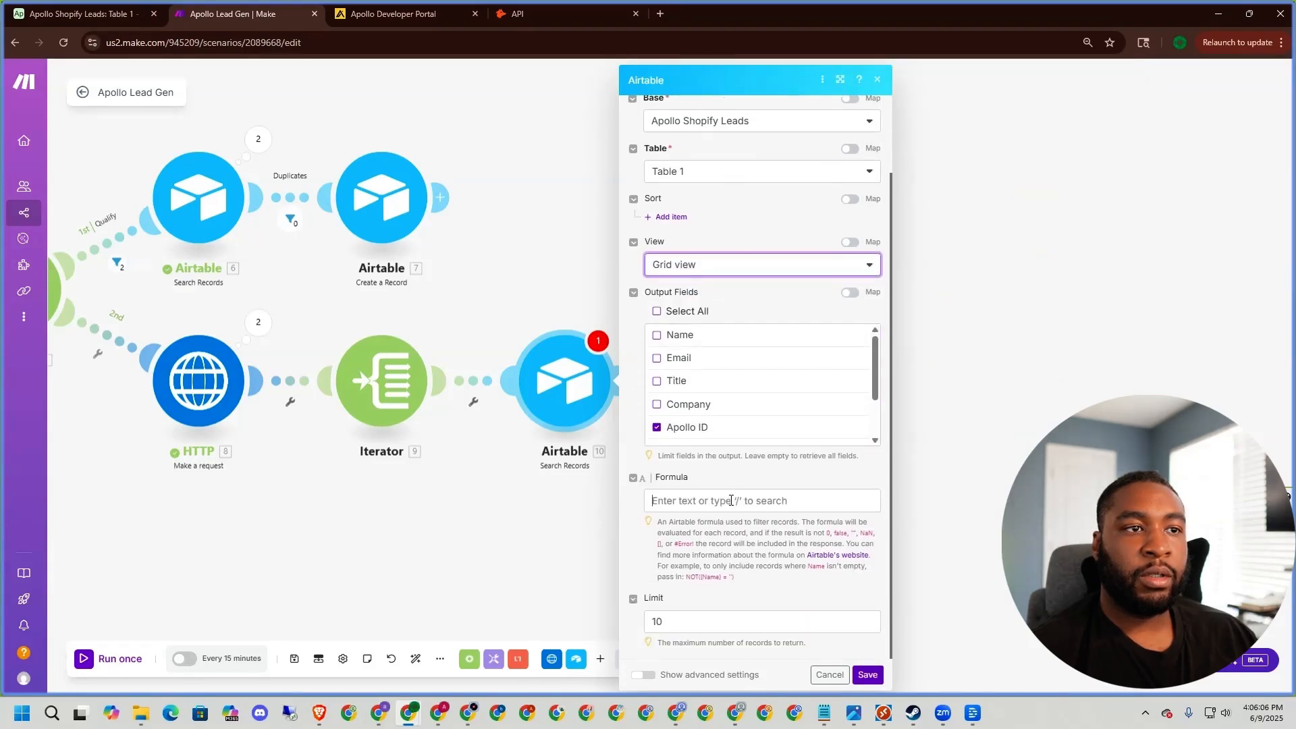
pyautogui.press('Tab')
pyautogui.write('1')
pyautogui.press('BackSpace')
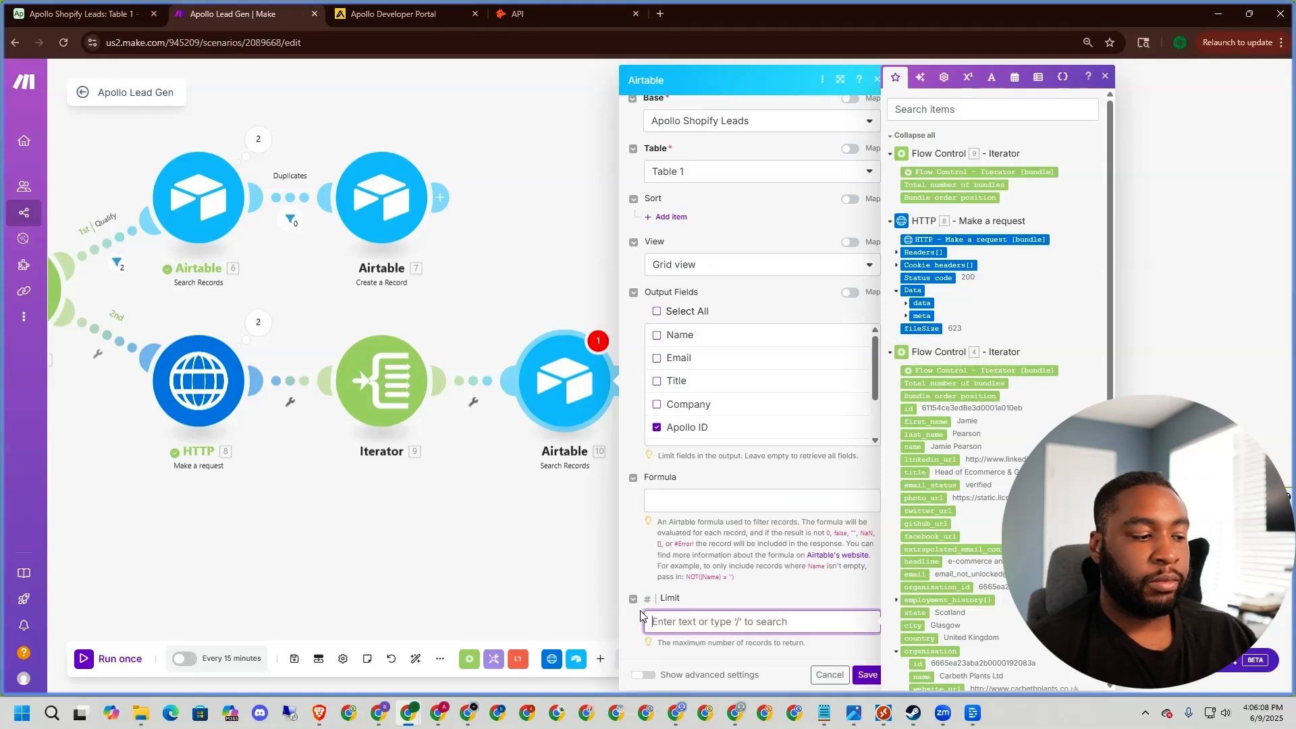
pyautogui.write('1')
# Set the search formula to {Apollo ID} = the first Iterator's id and save the module.
pyautogui.click(740, 497)
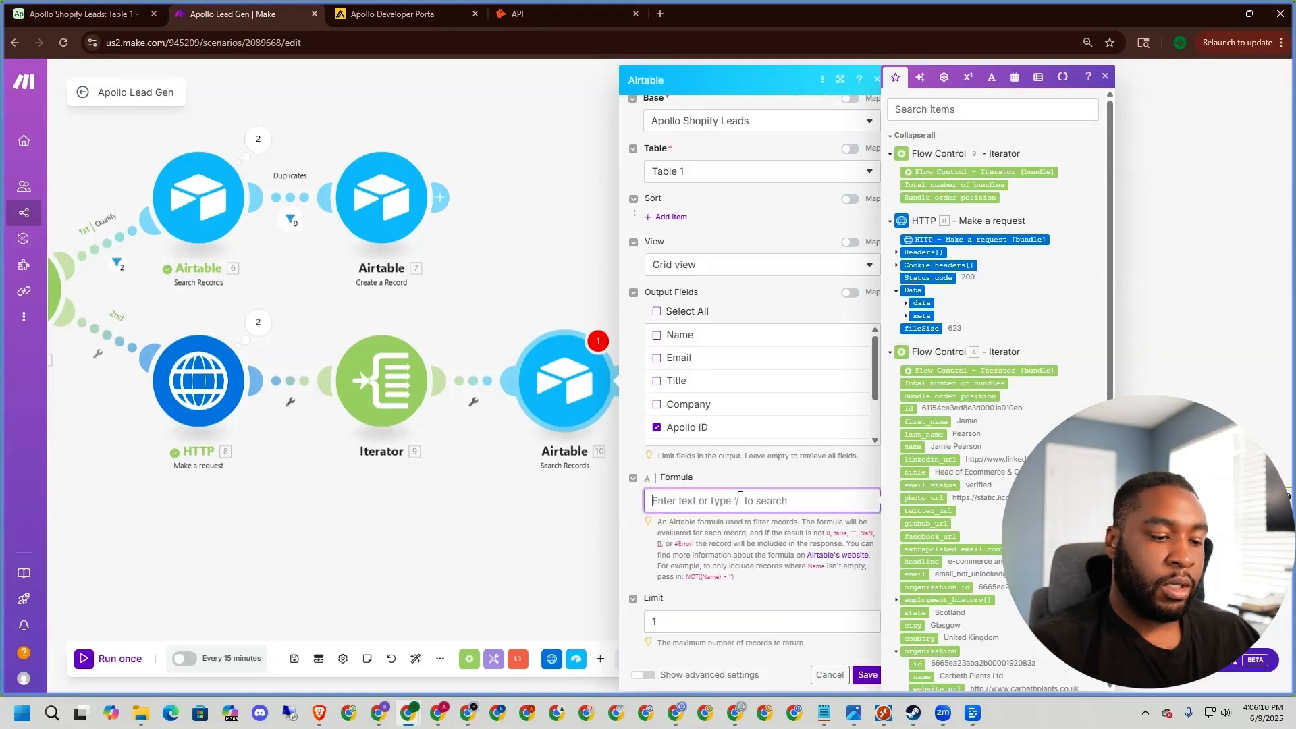
pyautogui.write('[]')
pyautogui.press('BackSpace')
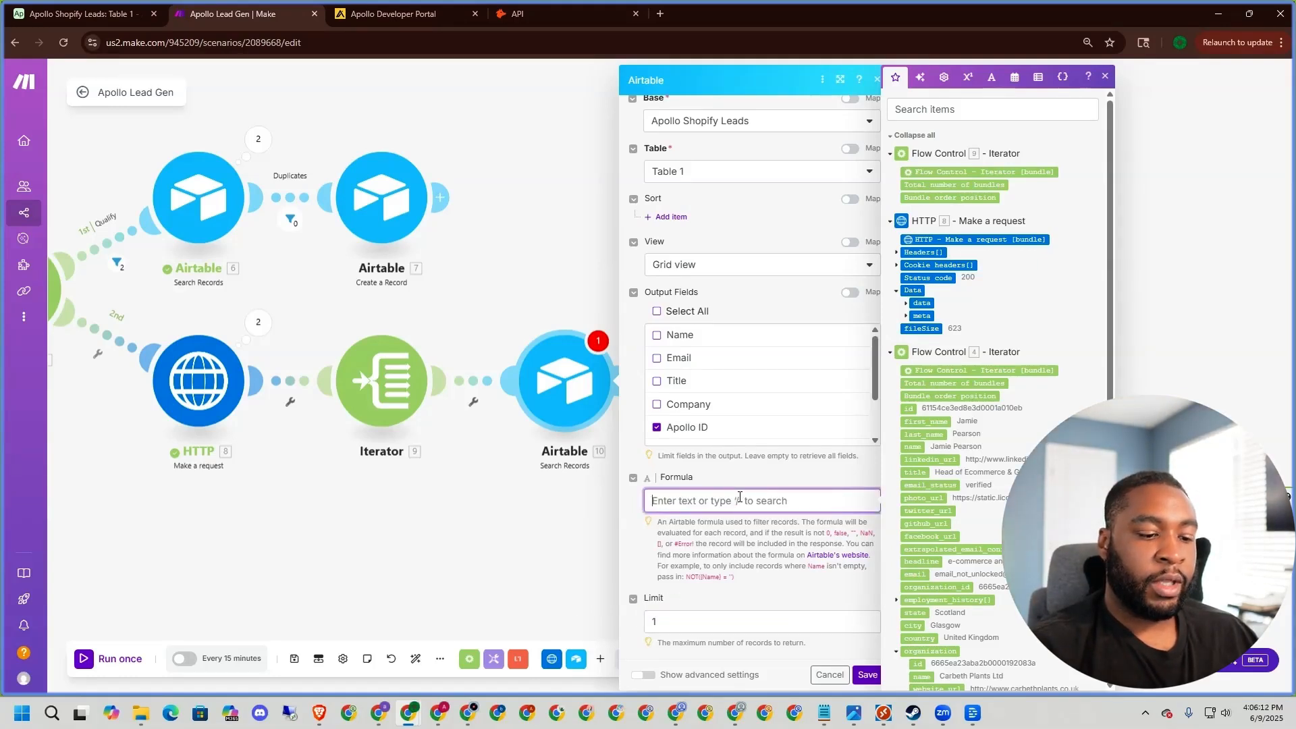
pyautogui.write('{Apollo ID')
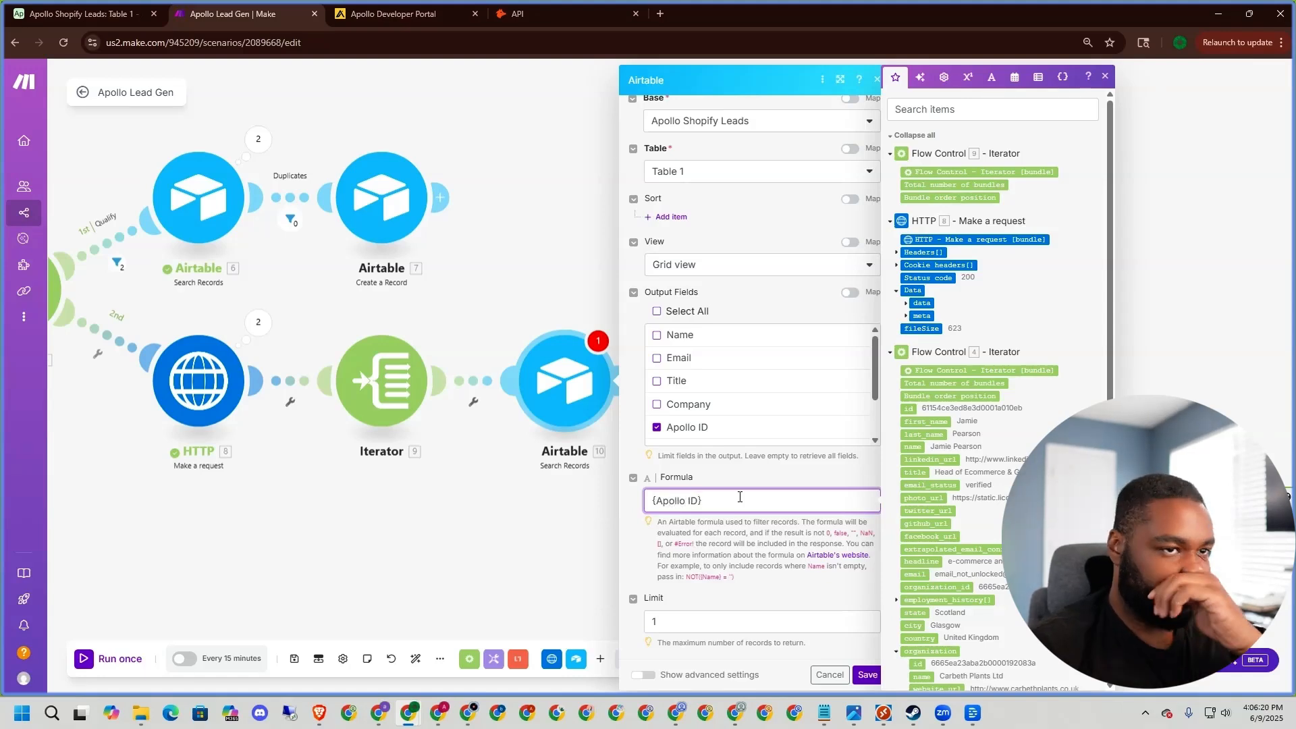
pyautogui.scroll(1, 737, 534)
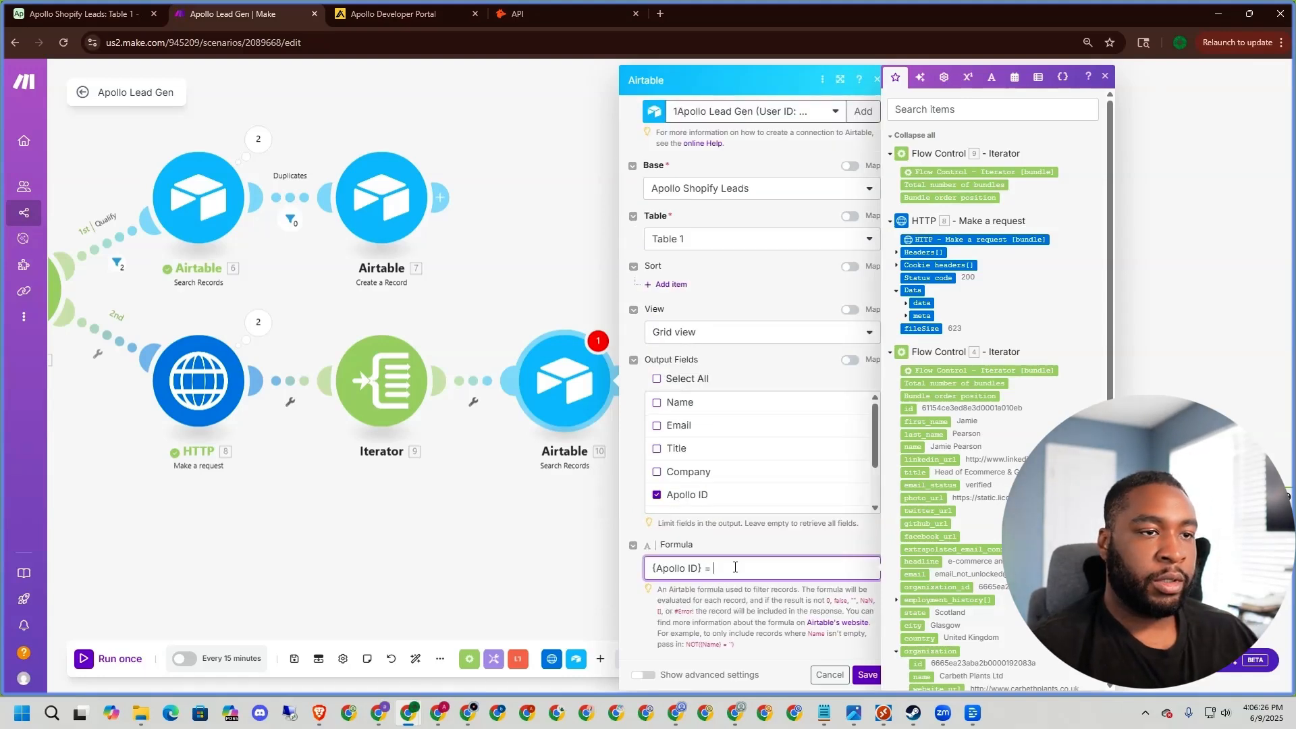
pyautogui.click(911, 409)
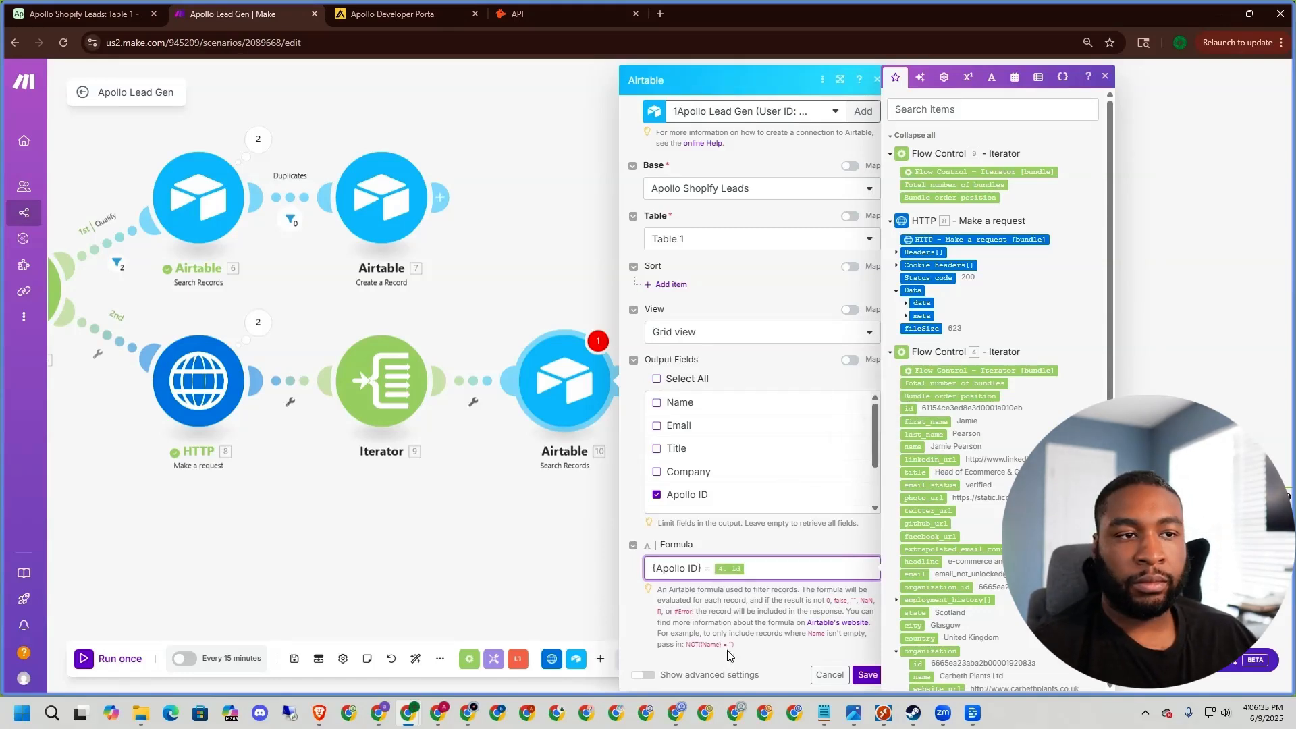
pyautogui.click(868, 675)
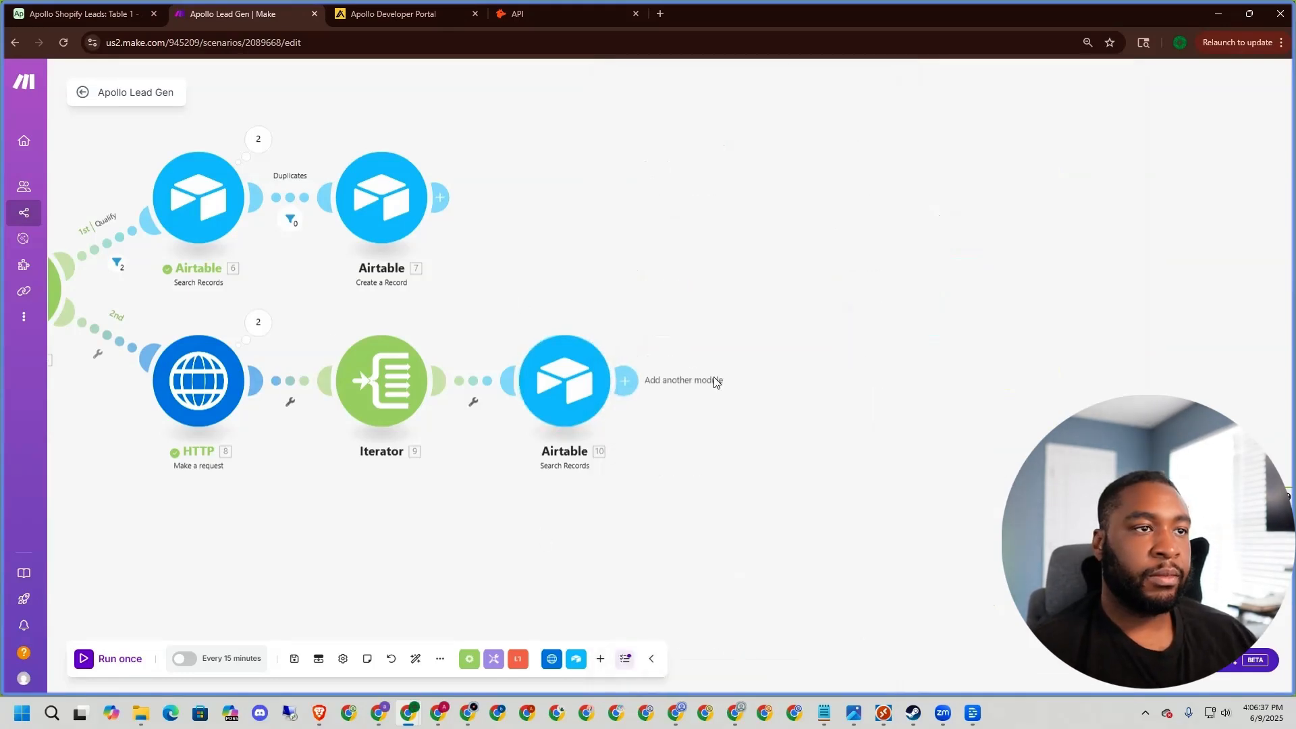
pyautogui.click(577, 381)
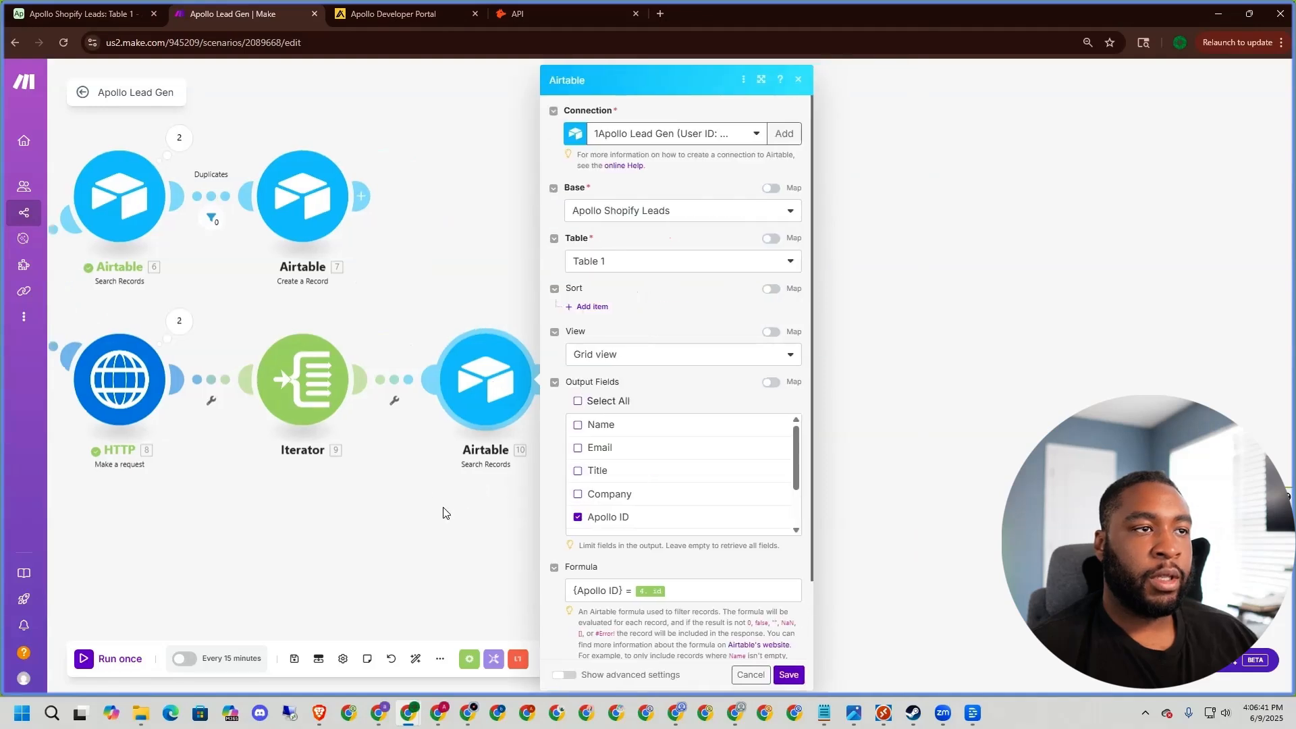
pyautogui.click(443, 513)
# Add an Airtable Update a Record module after the search and point it to Table 1 of the Apollo Shopify Leads base.
pyautogui.click(544, 380)
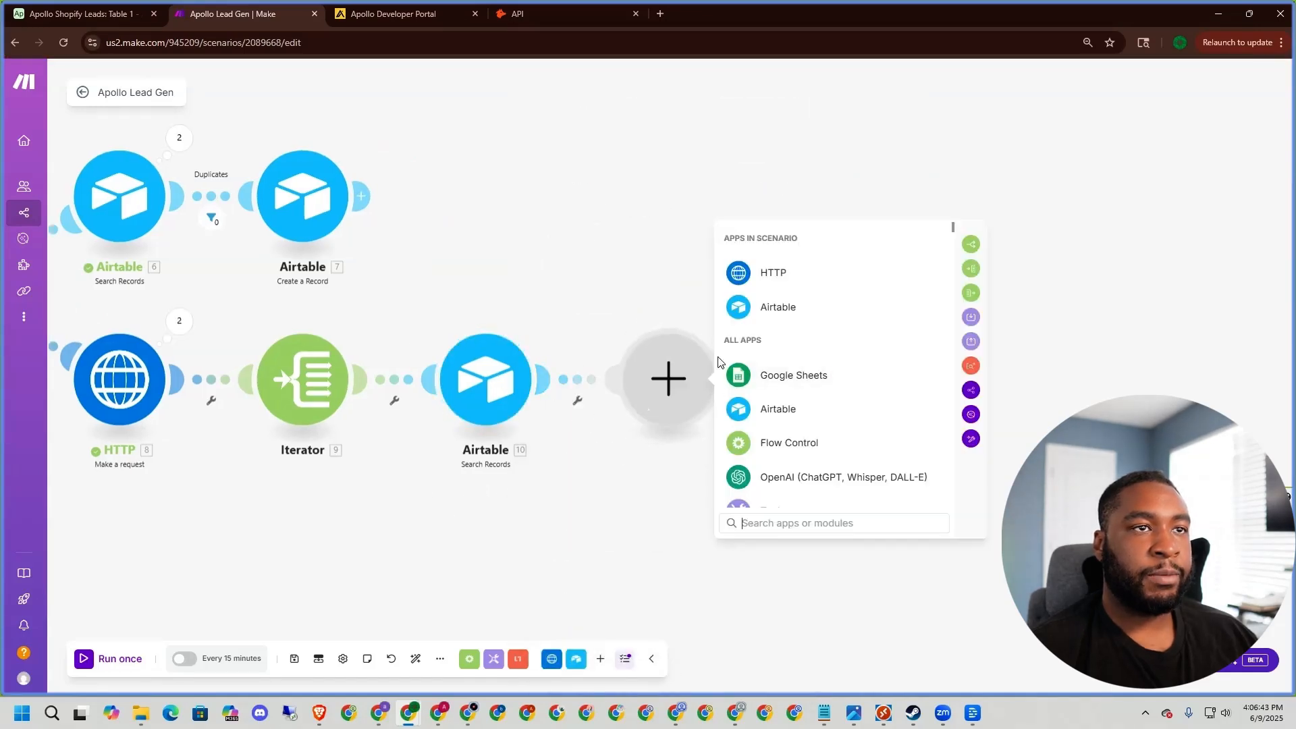
pyautogui.click(777, 309)
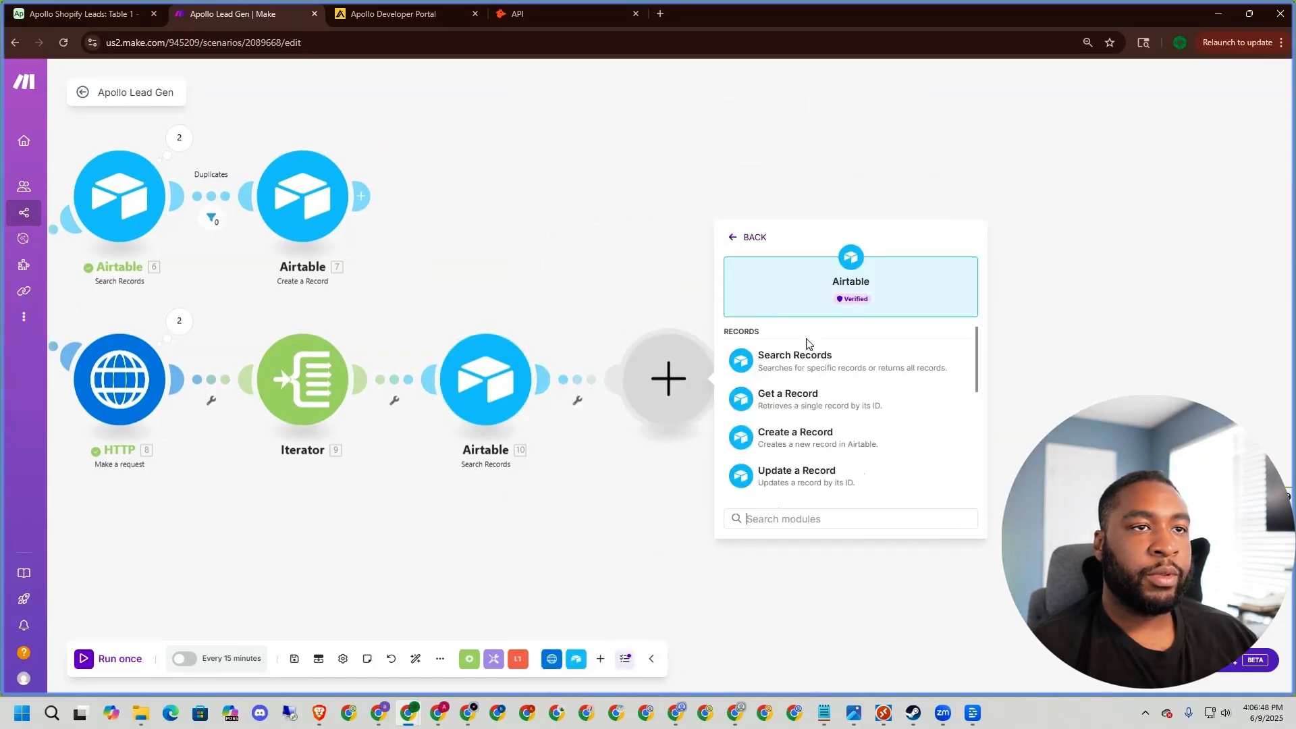
pyautogui.click(810, 481)
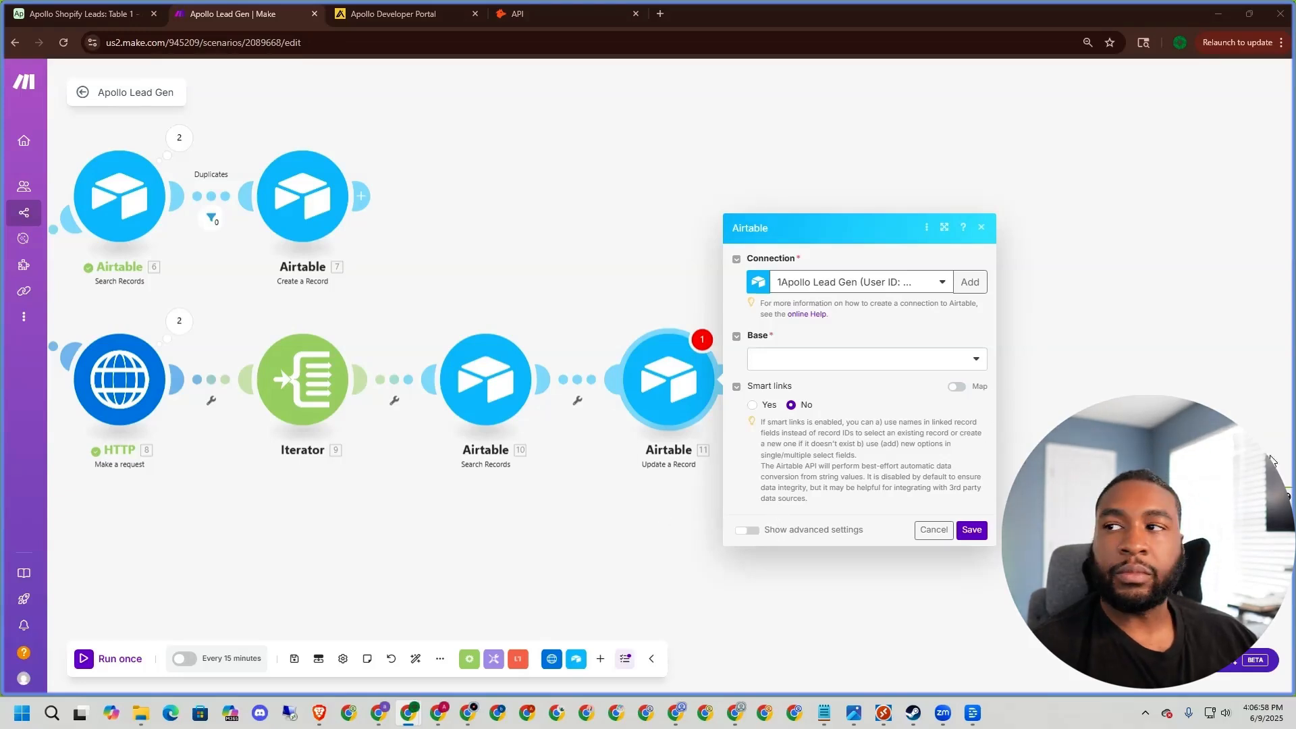
pyautogui.click(818, 360)
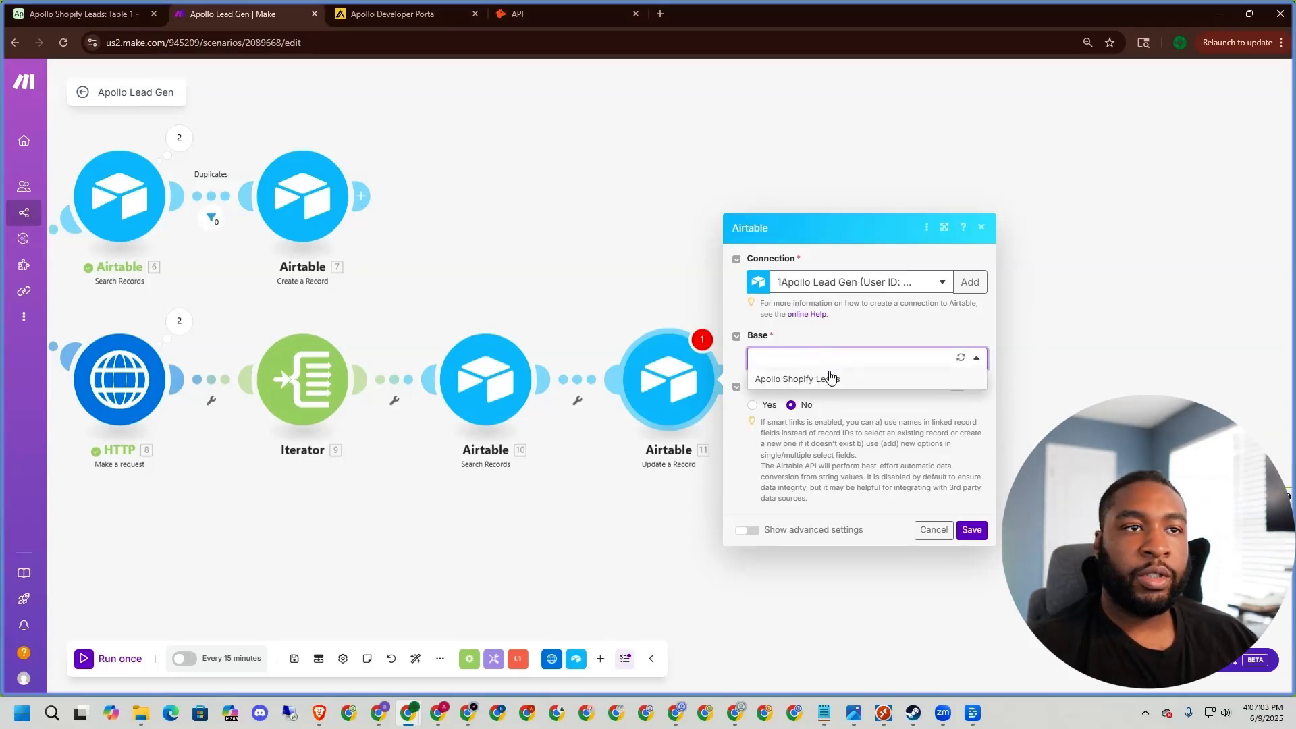
pyautogui.click(829, 376)
pyautogui.click(788, 386)
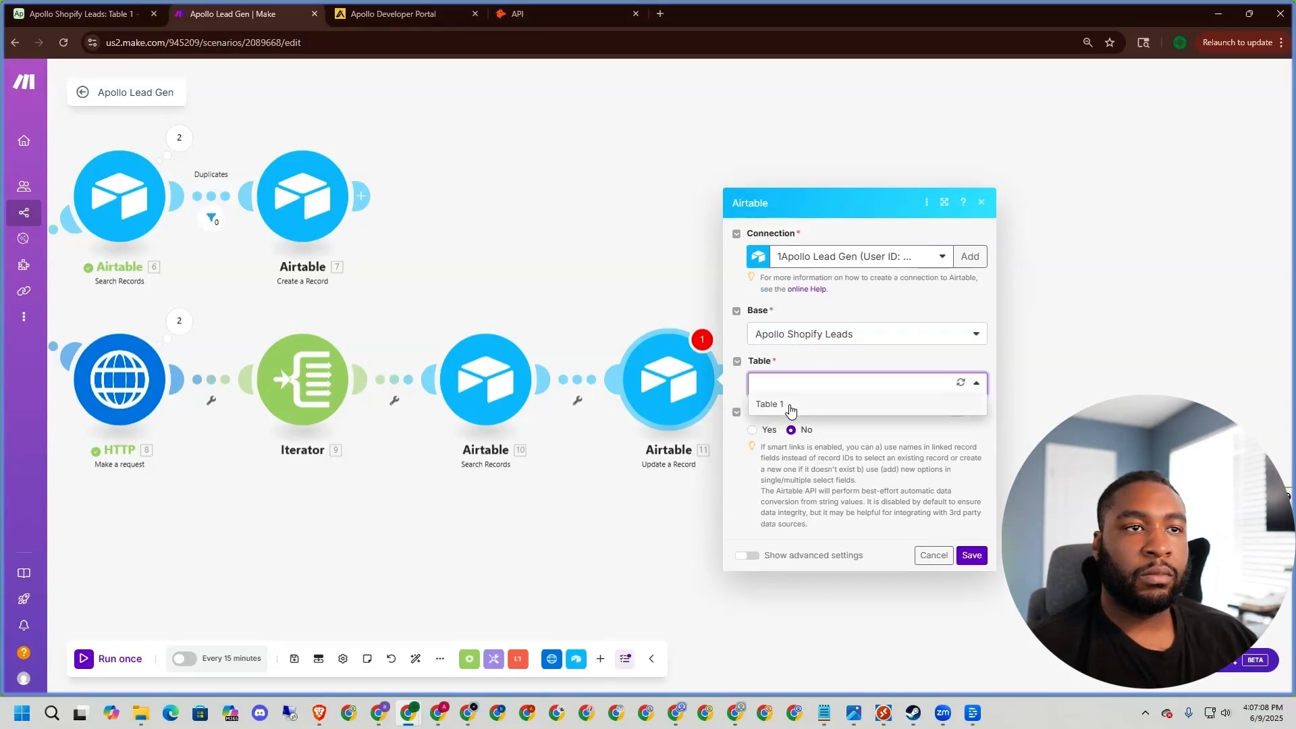
pyautogui.click(776, 405)
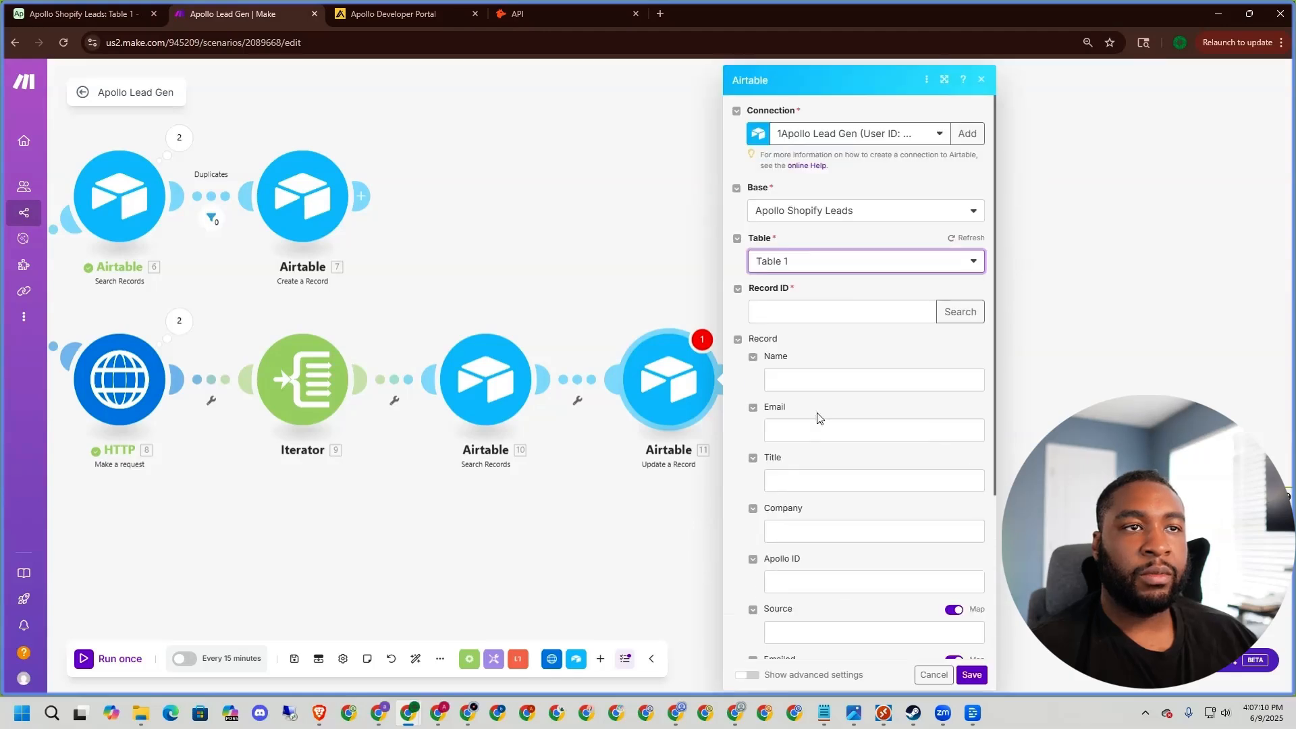
# Map the preceding Search Records module's ID to Record ID and the Hunter response's email to the Email field.
pyautogui.click(813, 311)
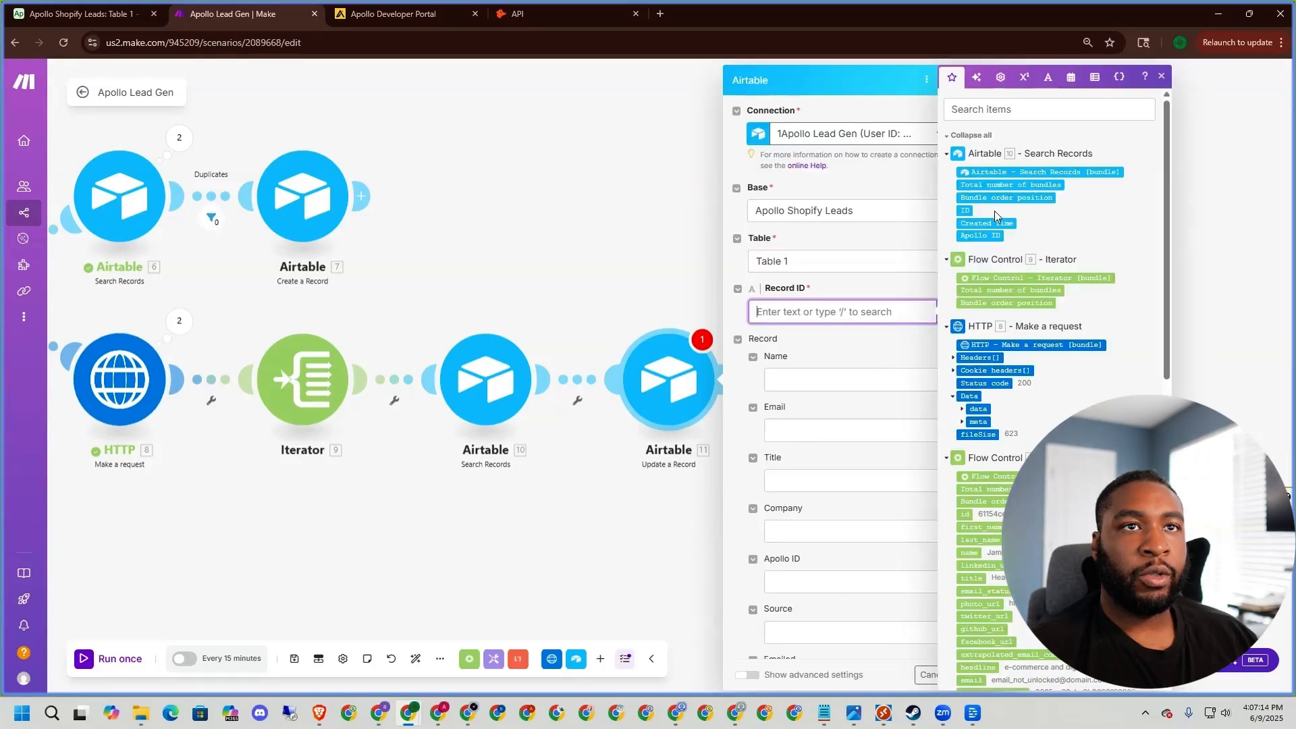
pyautogui.moveTo(962, 209); pyautogui.dragTo(843, 311)
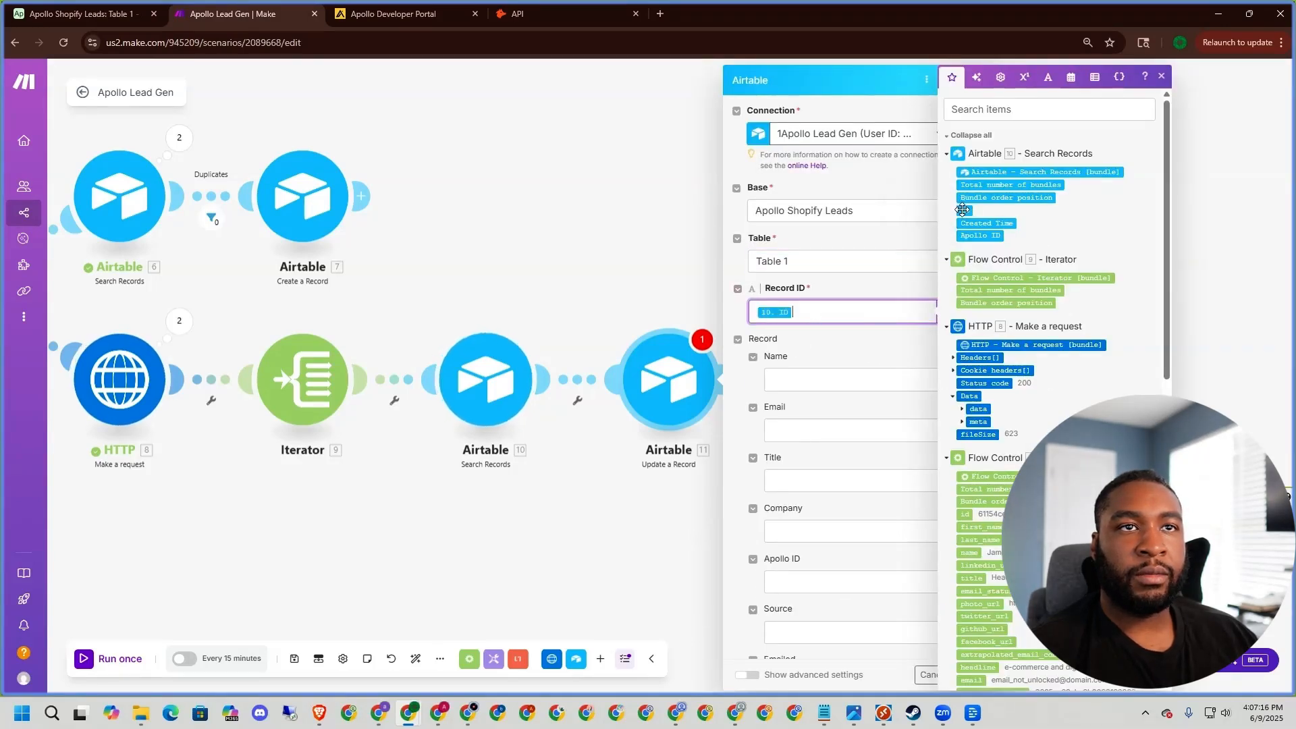
pyautogui.scroll(-1, 806, 442)
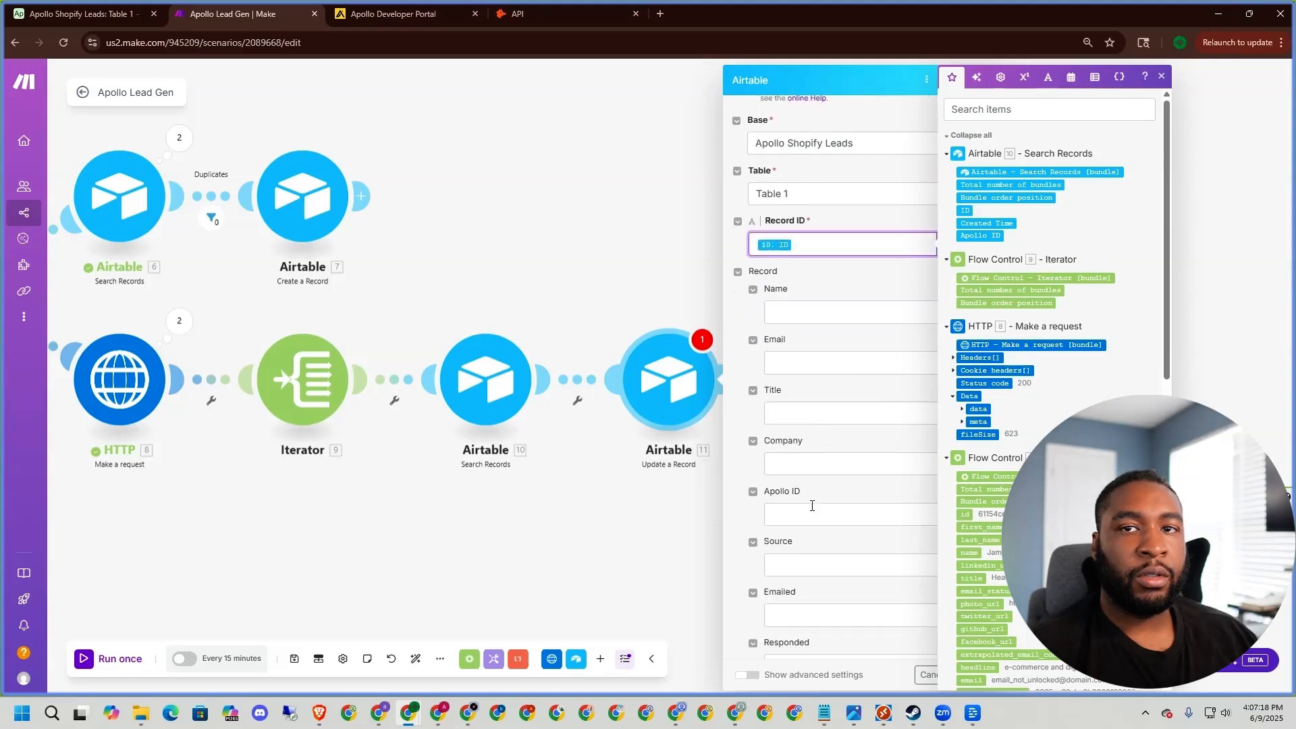
pyautogui.scroll(-2, 830, 387)
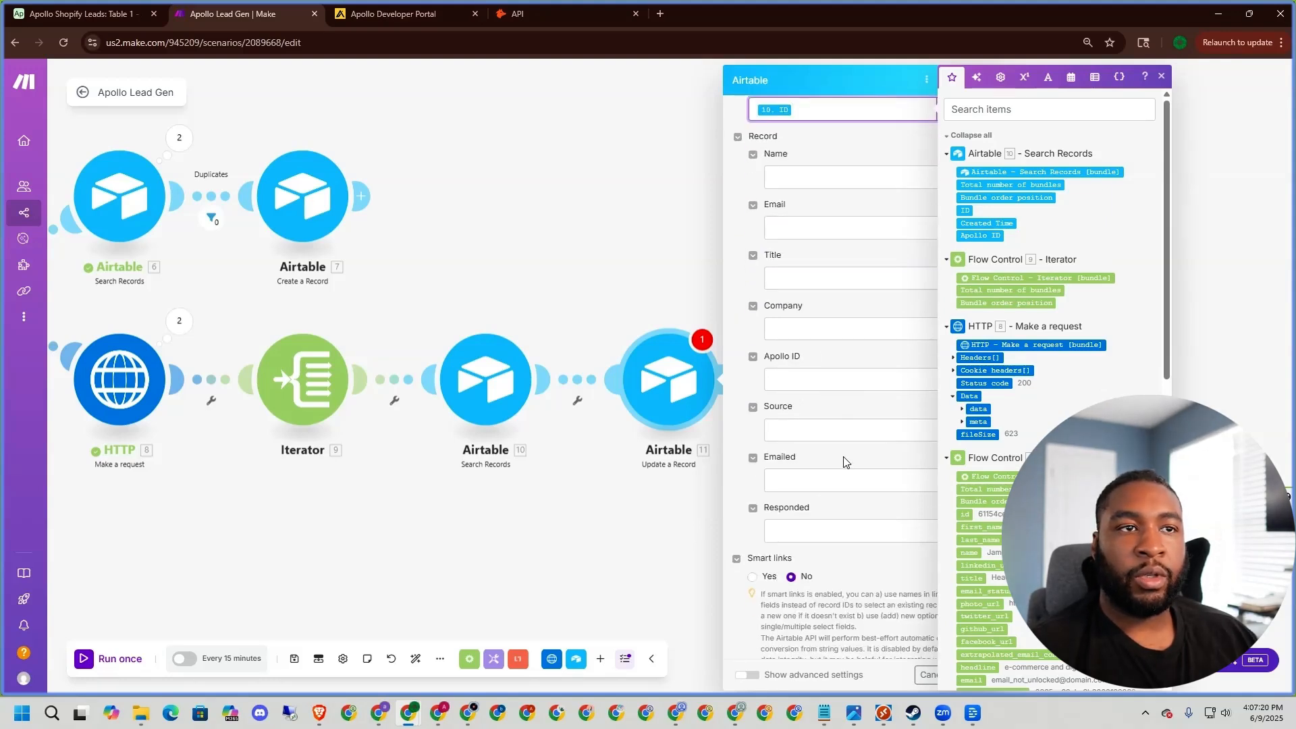
pyautogui.click(809, 231)
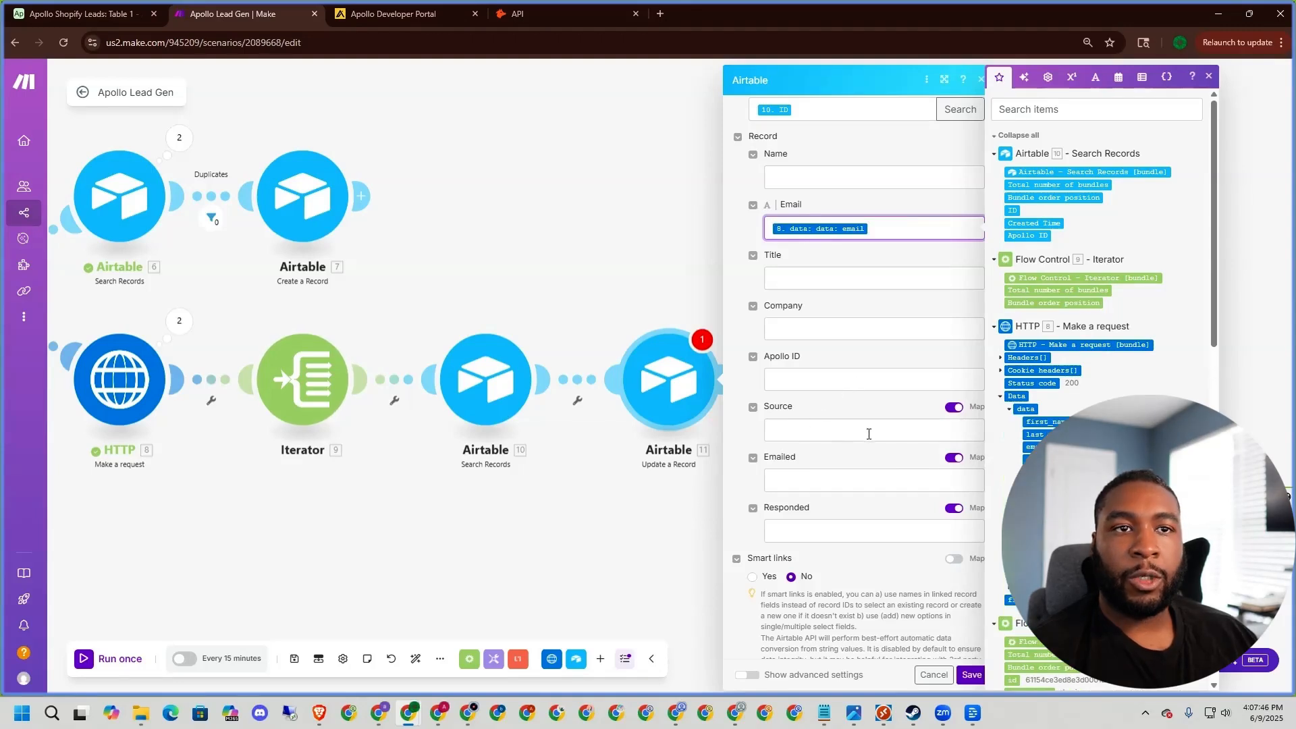
# Set the Source field to Hunter.io and save the Update a Record module.
pyautogui.click(866, 432)
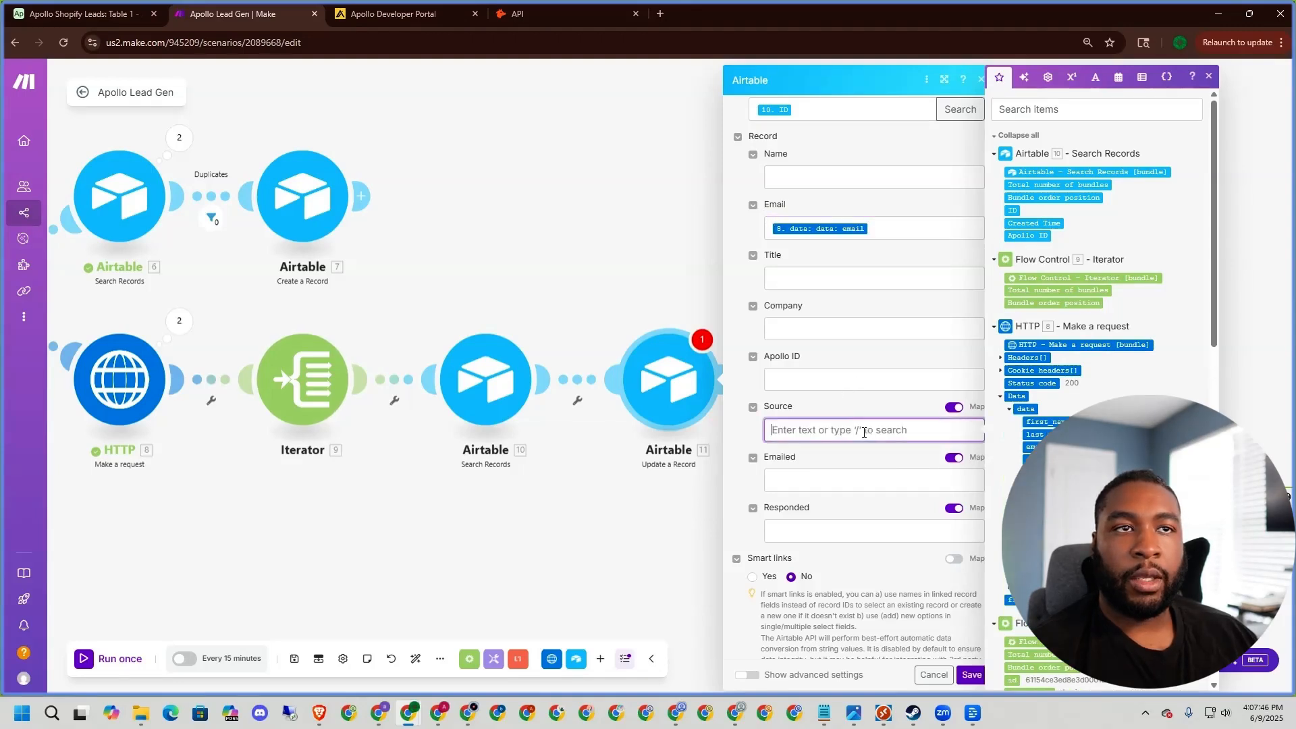
pyautogui.write('Hunter.io')
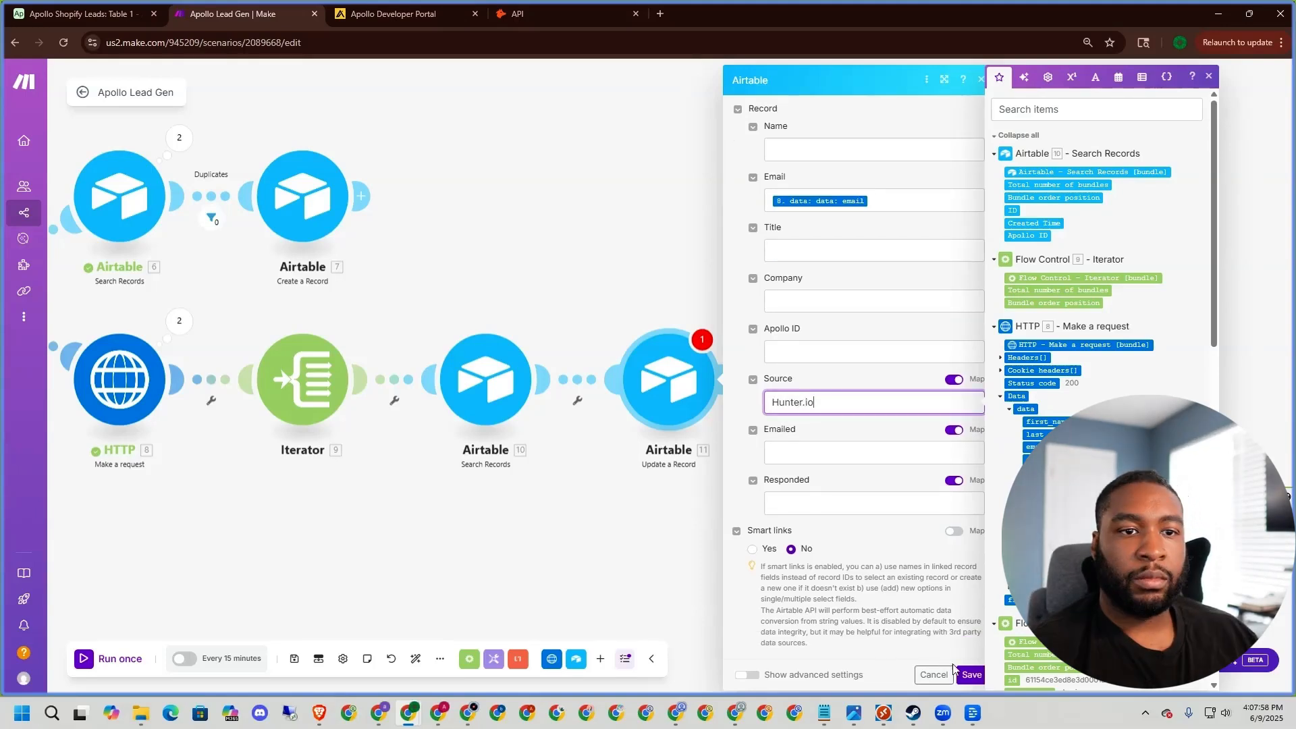
pyautogui.click(972, 675)
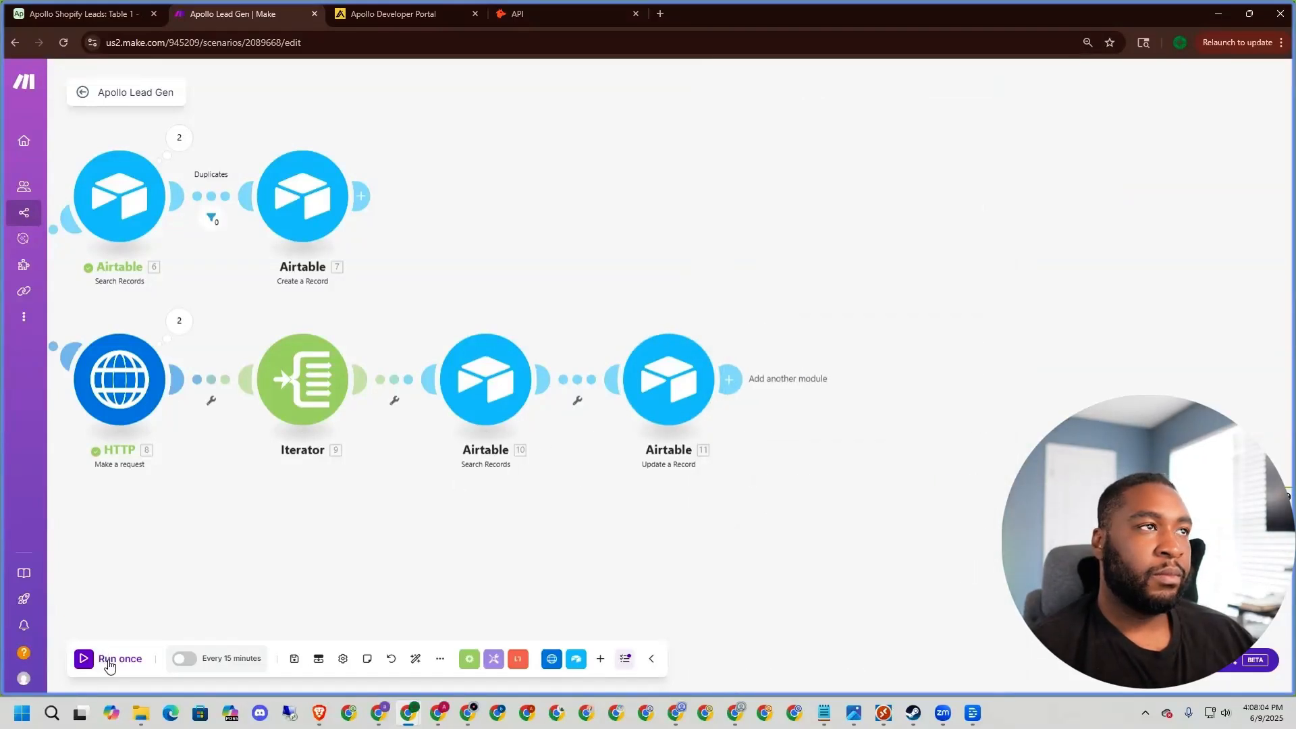
# Clear all existing records from Table 1 in Airtable and run the Make scenario once to test both routes.
pyautogui.click(65, 15)
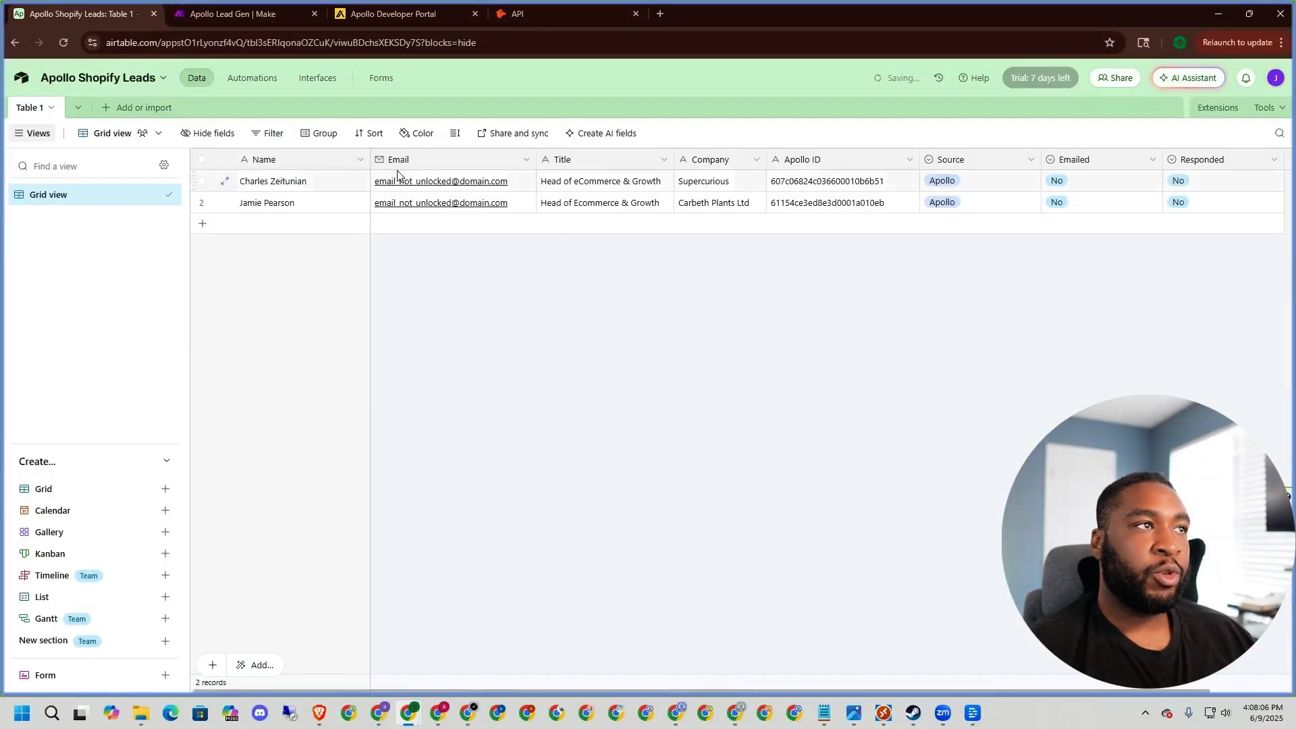
pyautogui.click(202, 160)
pyautogui.rightClick(235, 188)
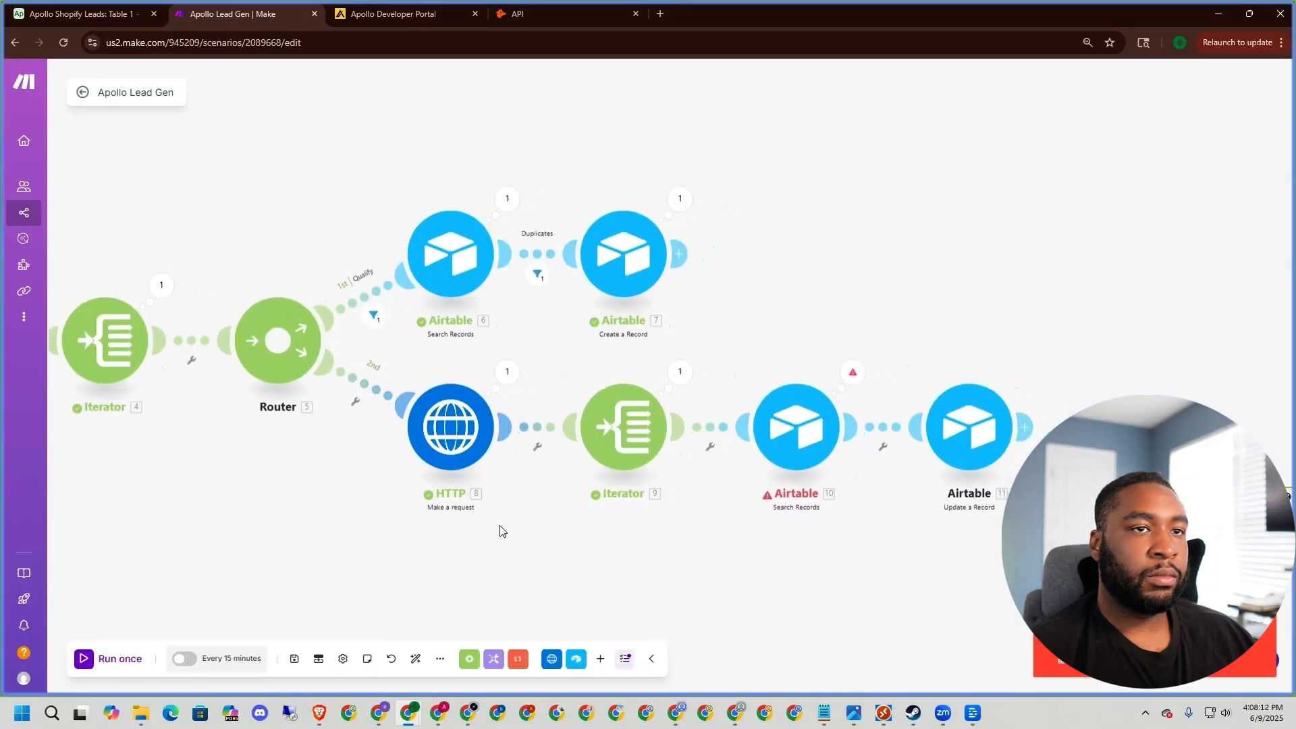
pyautogui.hscroll(3, 767, 394)
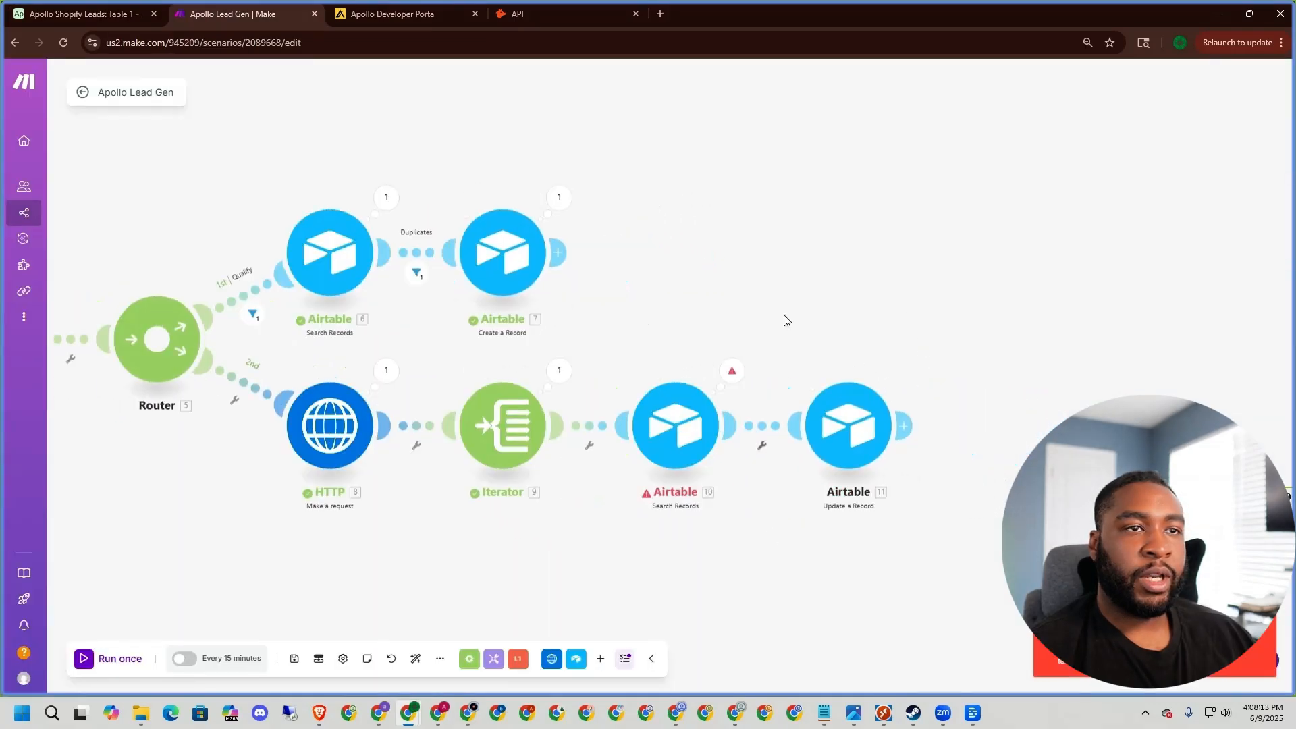
# Edit the Apollo ID formula in the second route's Airtable Search Records module and run the scenario once.
pyautogui.click(719, 370)
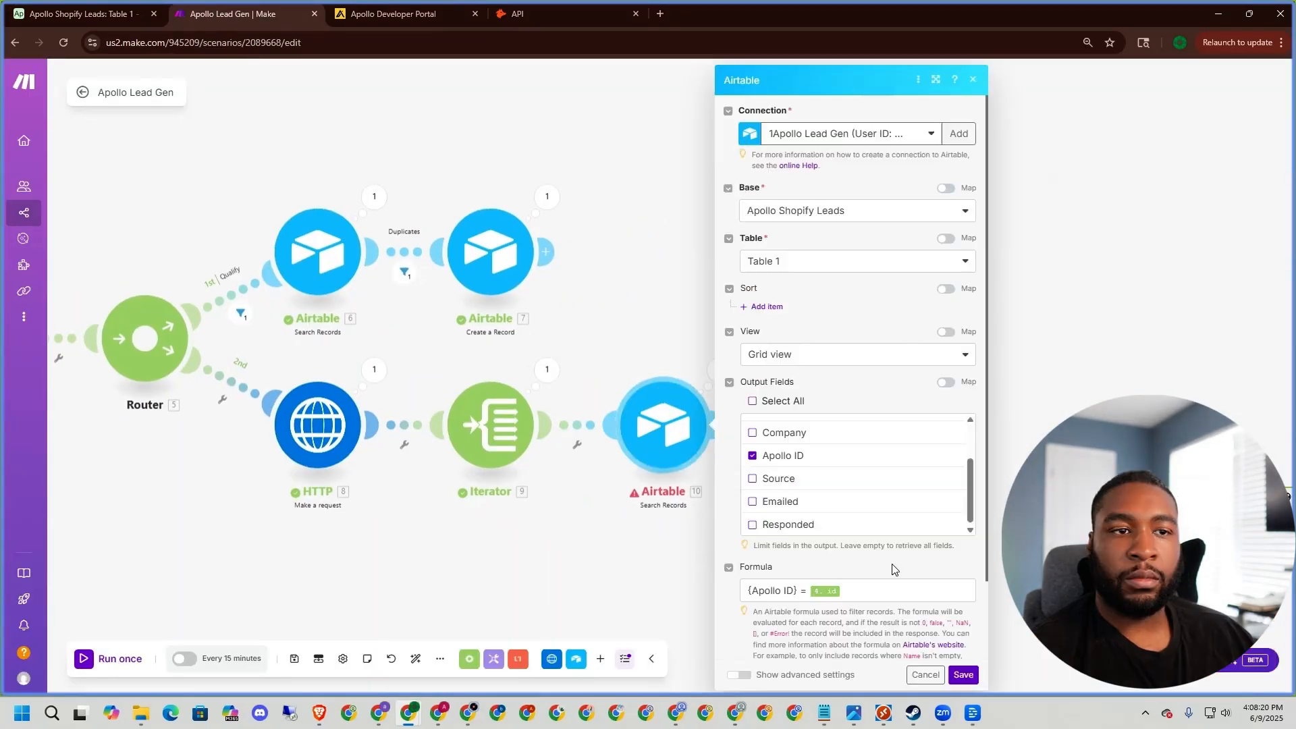
pyautogui.click(860, 591)
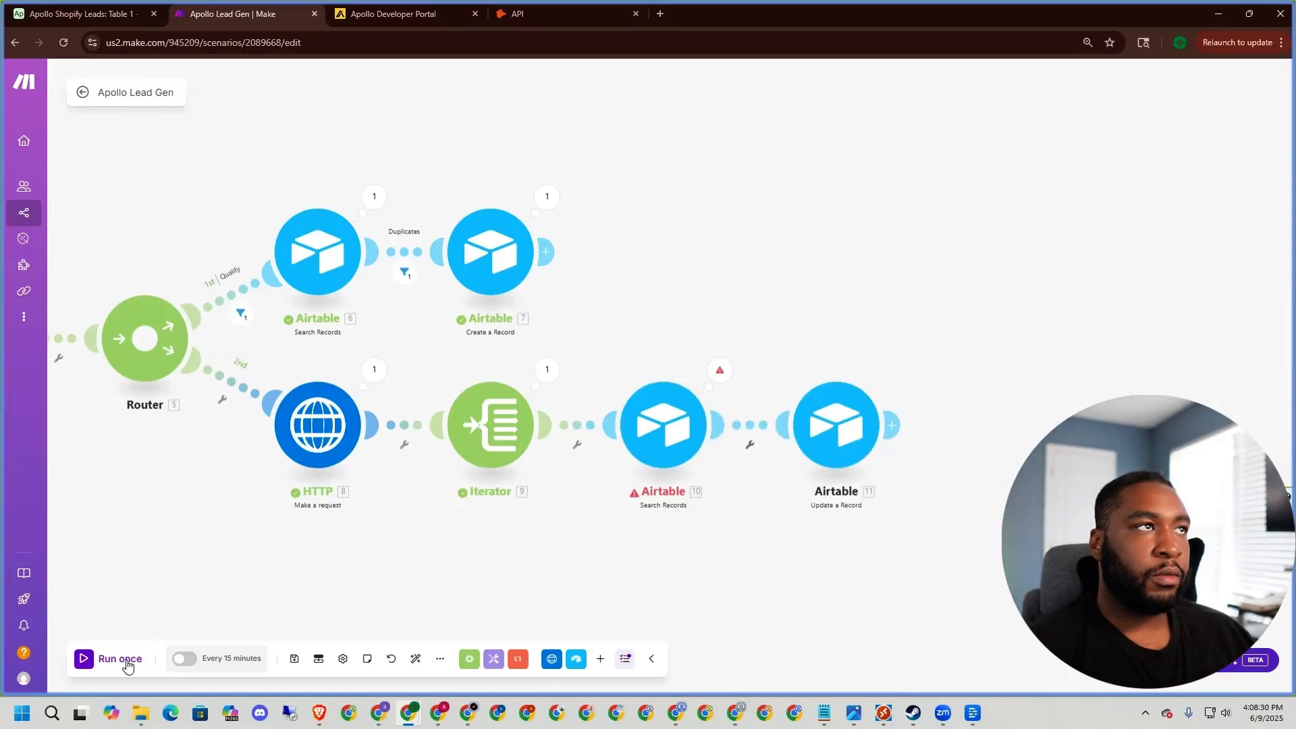
pyautogui.click(128, 660)
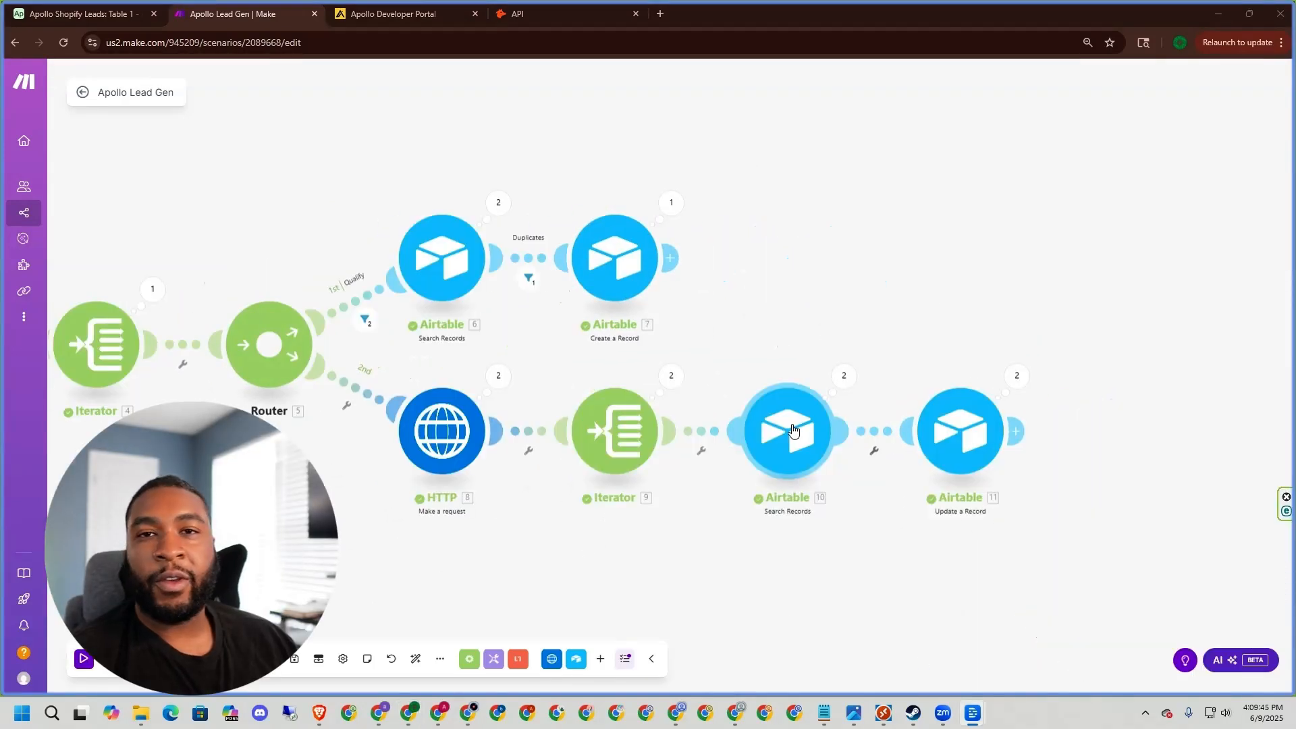
# Set up a filter labelled Qualifier on the Router's second route, requiring the Iterator's last_name to not contain ".".
pyautogui.moveTo(969, 336); pyautogui.dragTo(1109, 270)
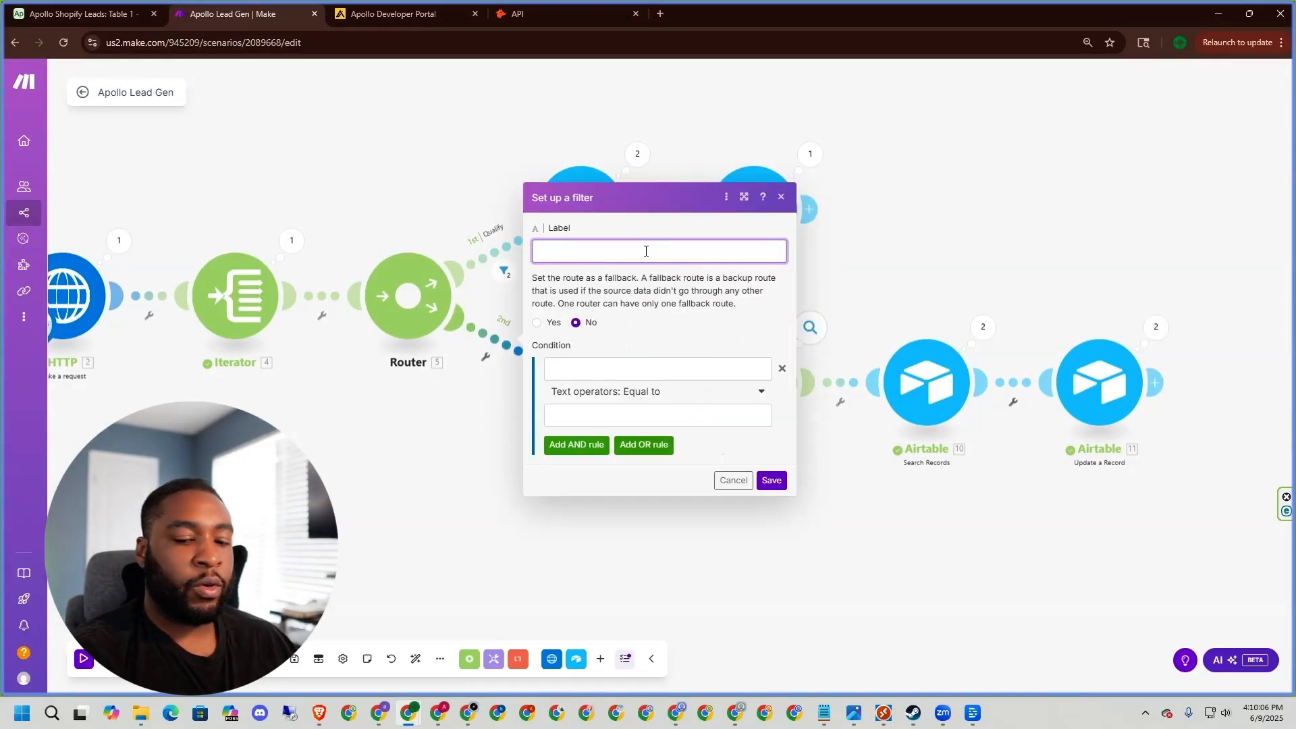
pyautogui.write('Qualifier')
pyautogui.click(648, 374)
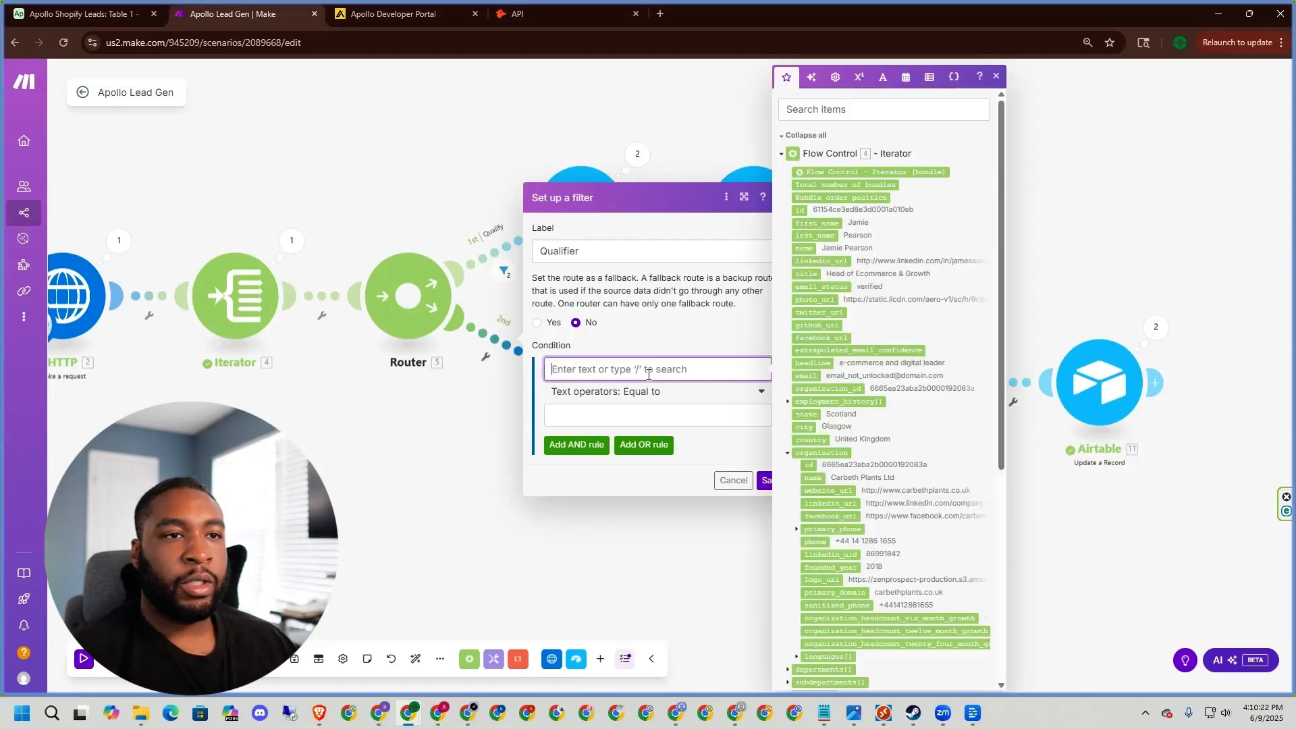
pyautogui.click(825, 230)
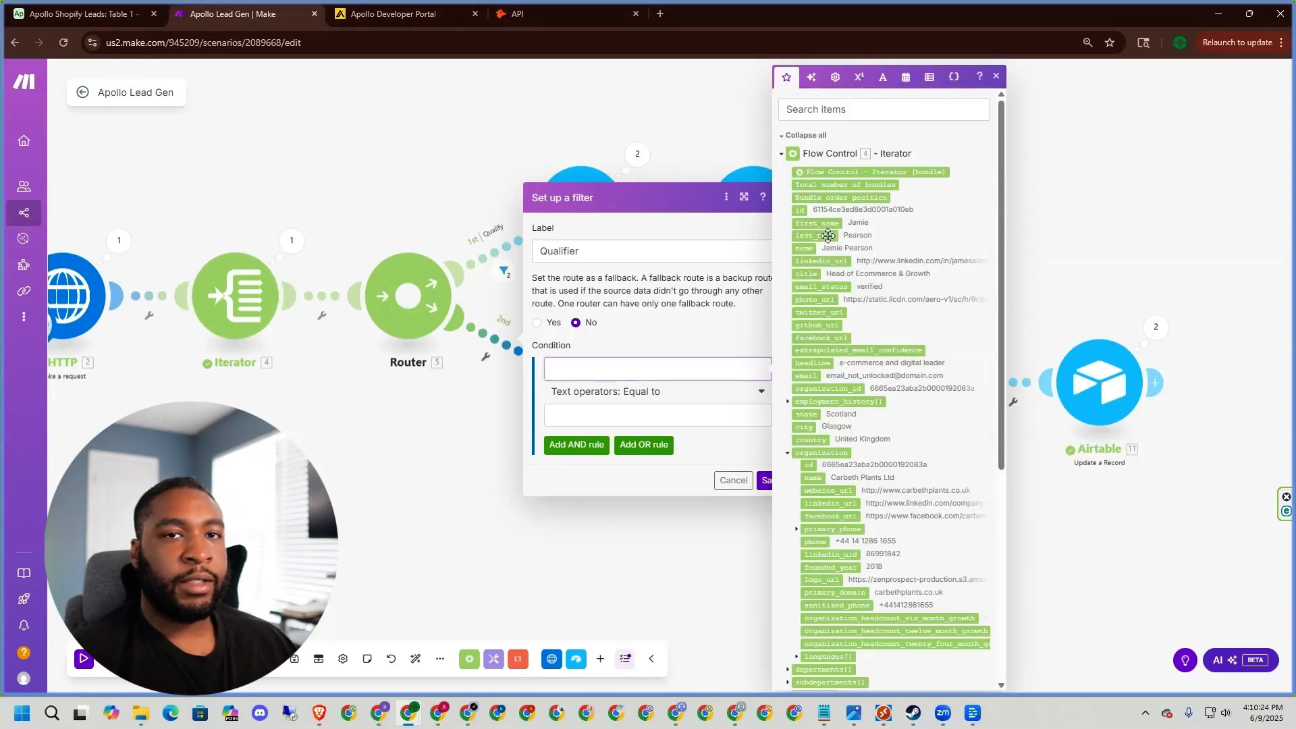
pyautogui.click(818, 235)
pyautogui.click(658, 392)
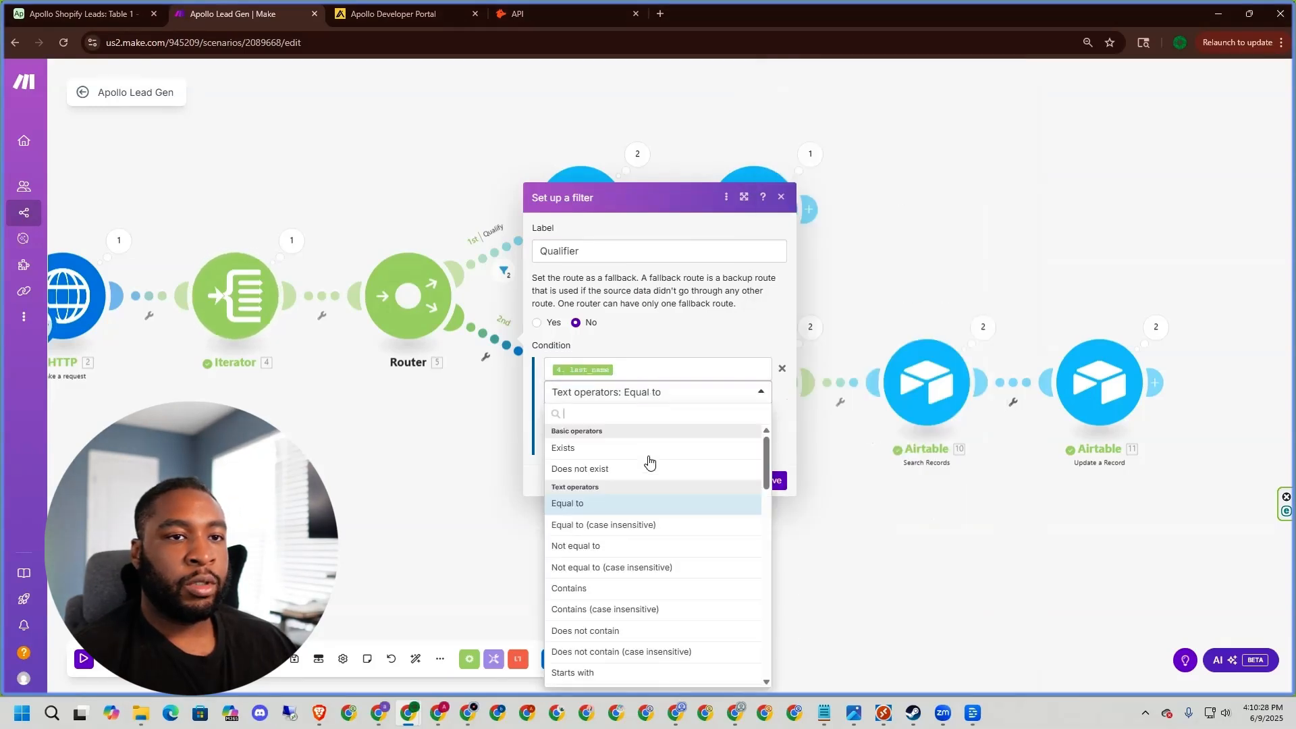
pyautogui.scroll(-1, 656, 564)
pyautogui.click(659, 565)
pyautogui.click(594, 419)
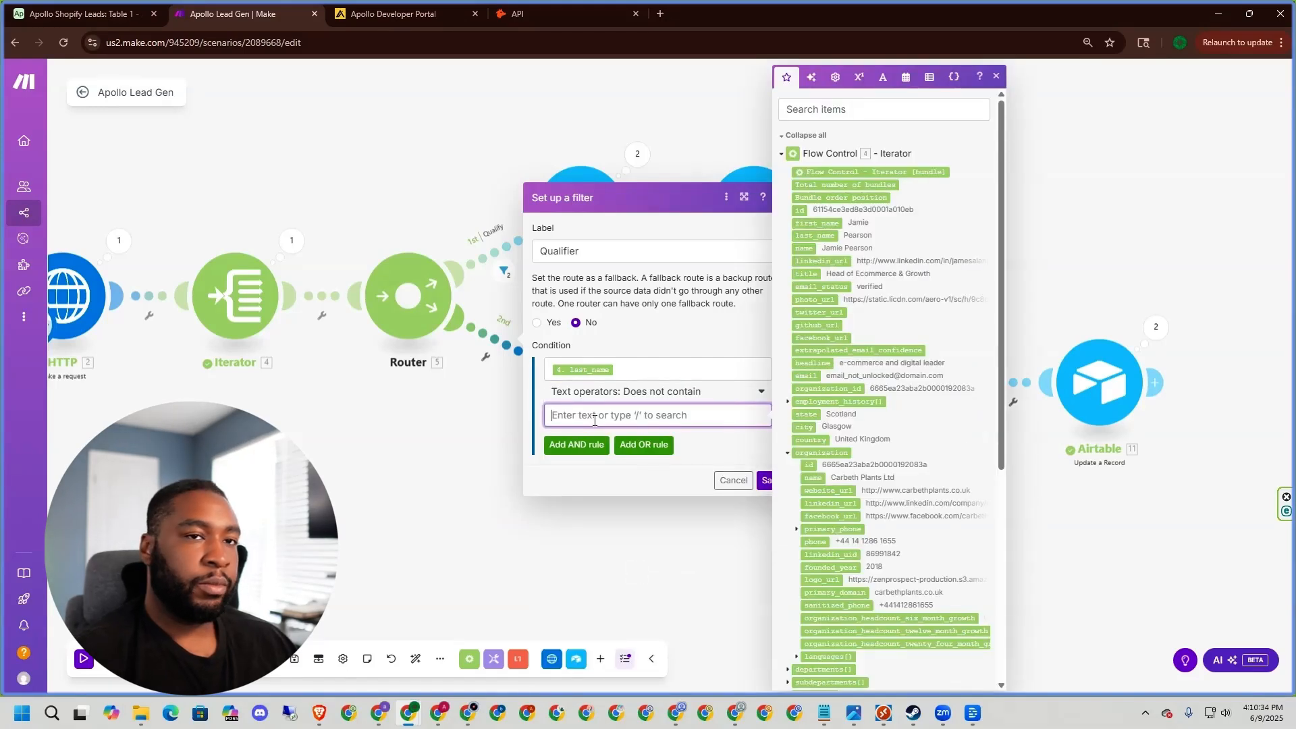
pyautogui.write('.')
# Add an AND rule to the Qualifier filter with last_name equal to "?".
pyautogui.click(576, 444)
pyautogui.click(640, 320)
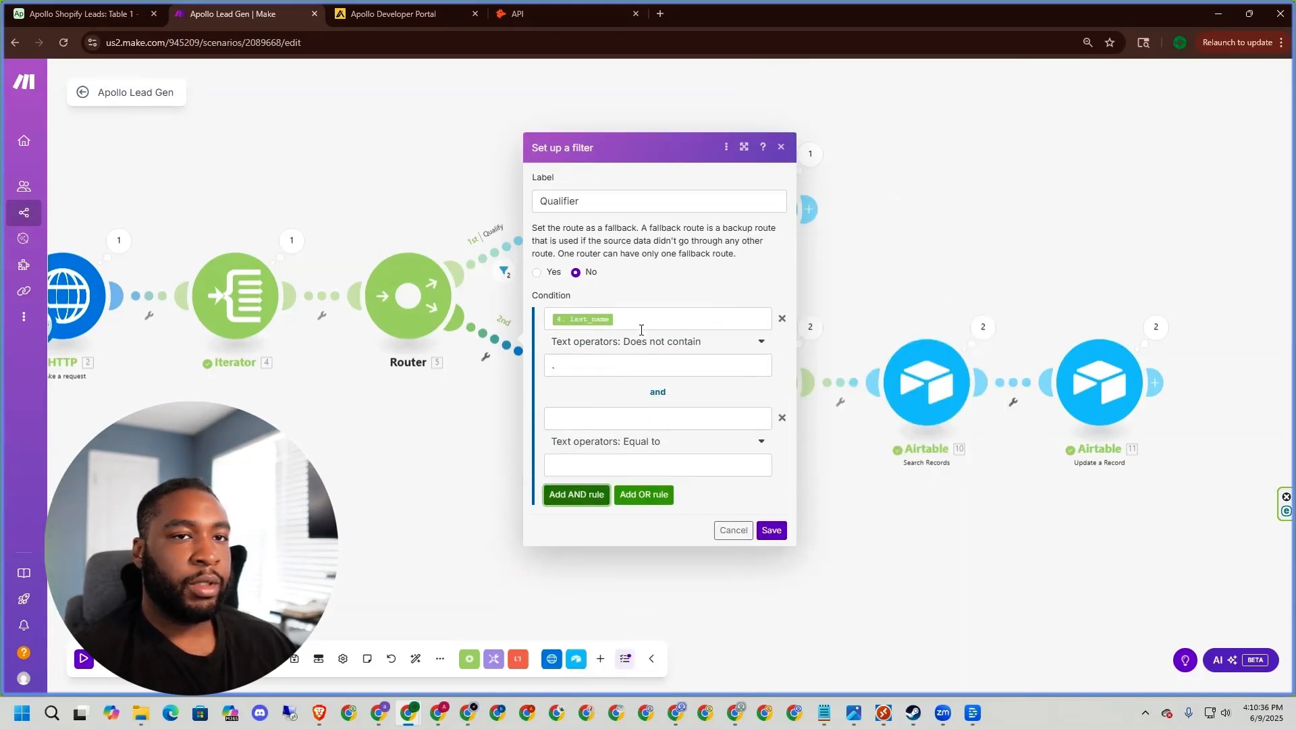
pyautogui.hotkey('ctrl', 'c')
pyautogui.click(581, 419)
pyautogui.hotkey('ctrl', 'v')
pyautogui.click(590, 465)
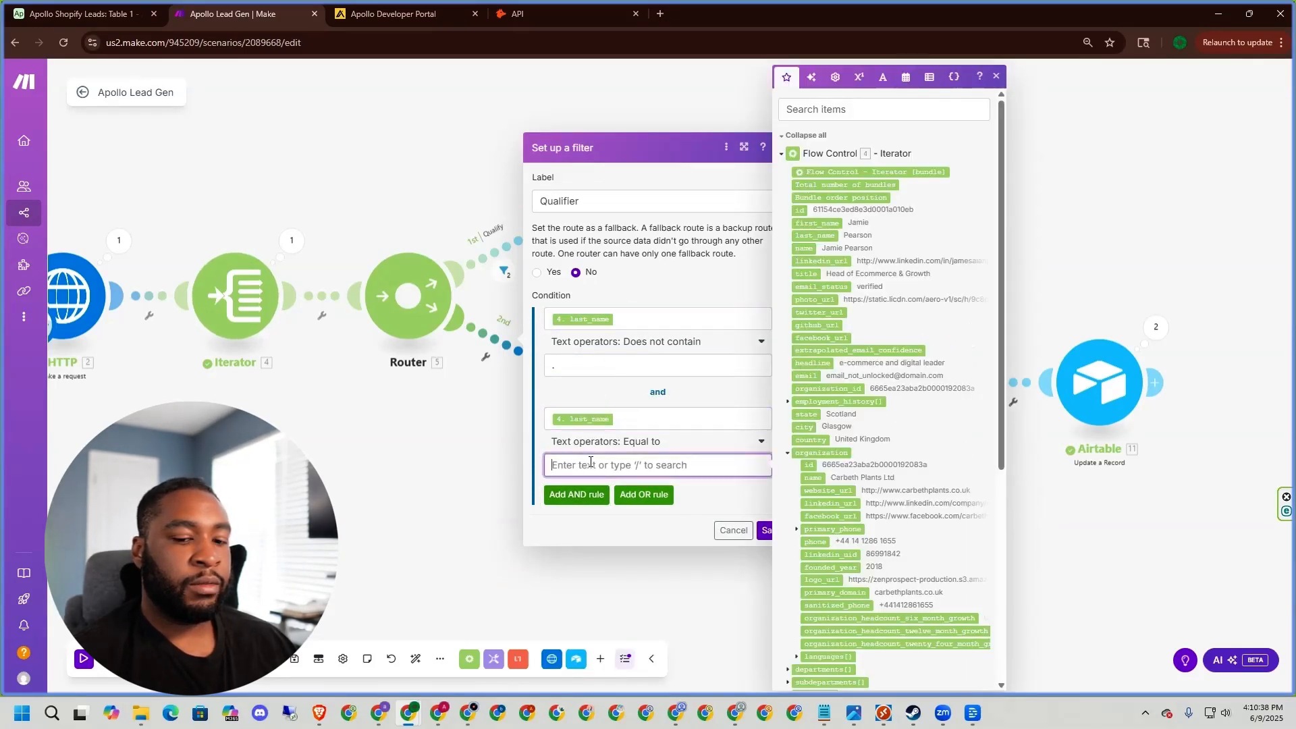
pyautogui.write('?')
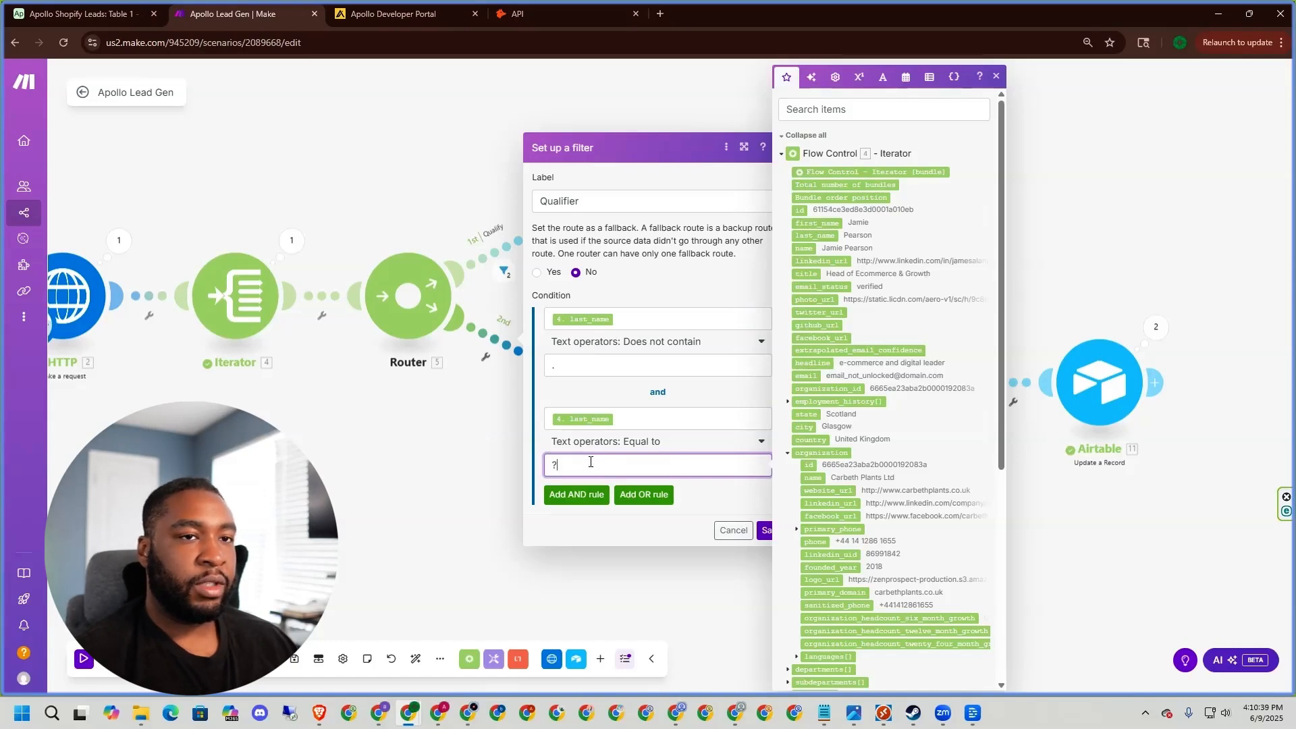
# Add another AND rule to the Qualifier filter with last_name equal to "!" and save the filter.
pyautogui.click(577, 494)
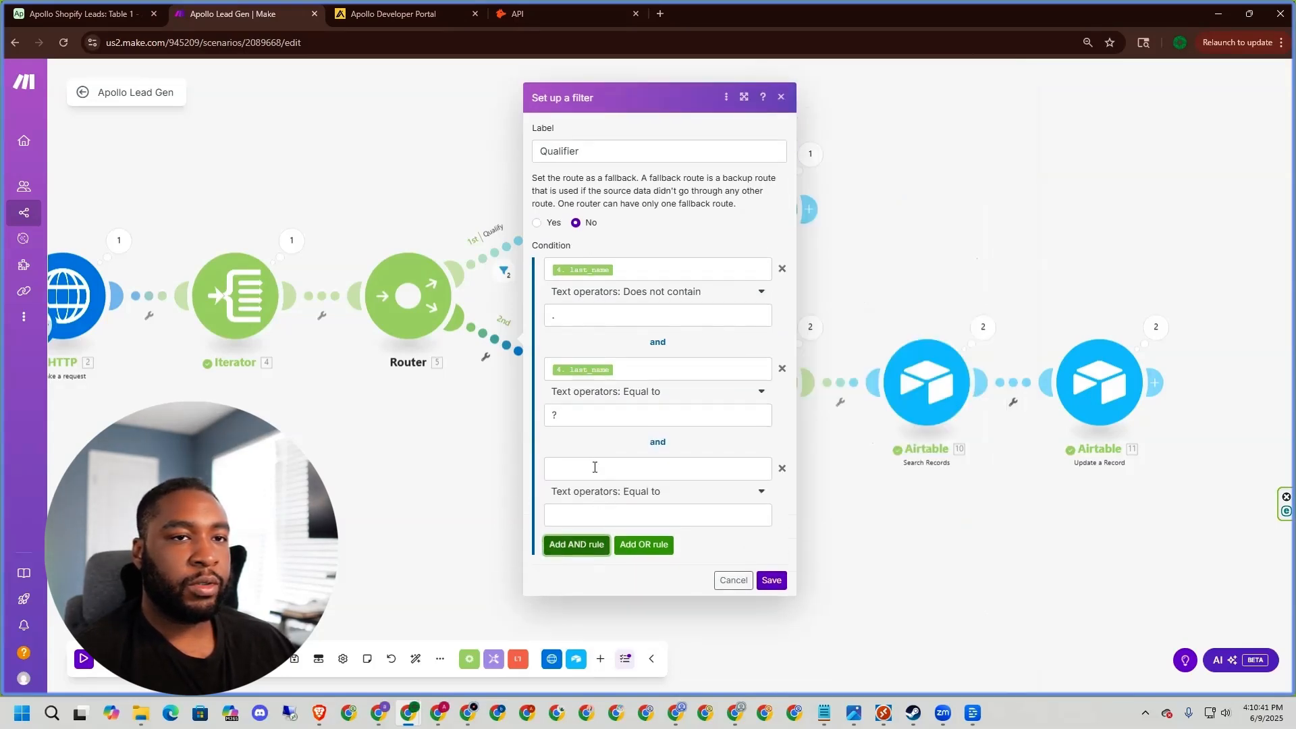
pyautogui.click(595, 467)
pyautogui.hotkey('ctrl', 'v')
pyautogui.click(594, 515)
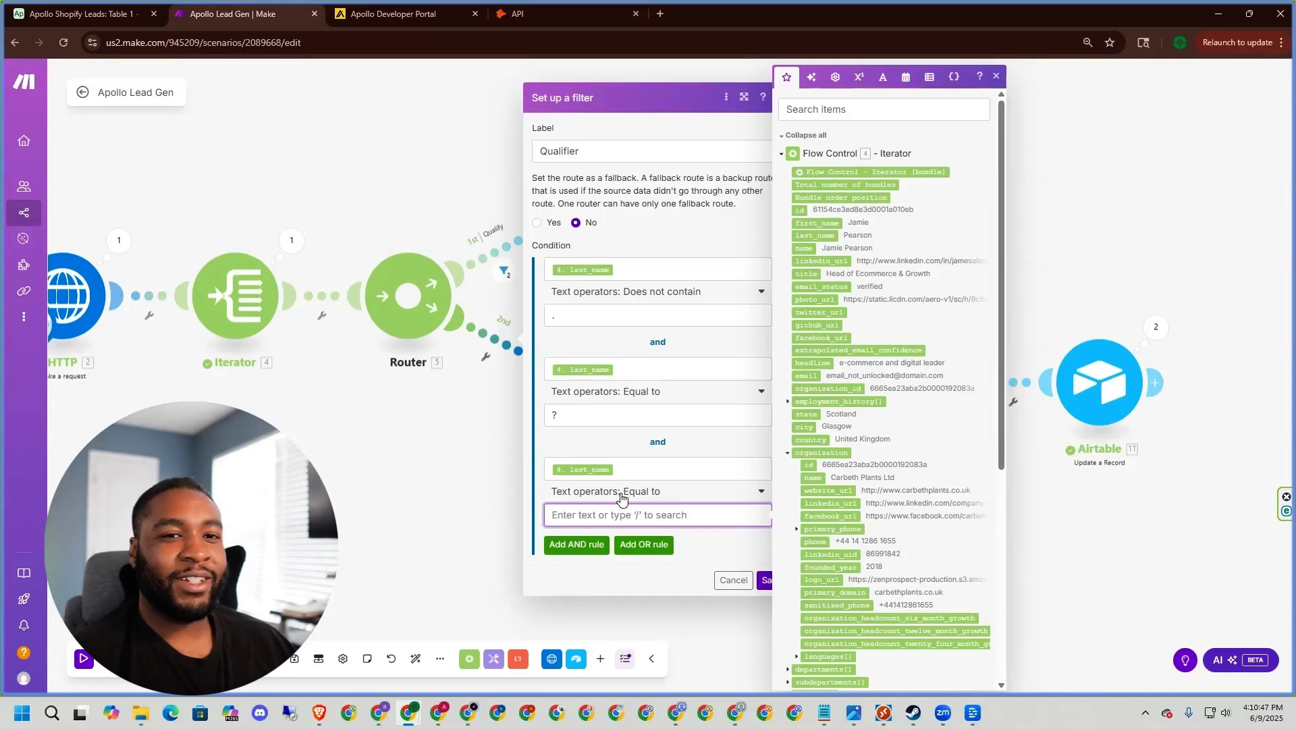
pyautogui.write('!')
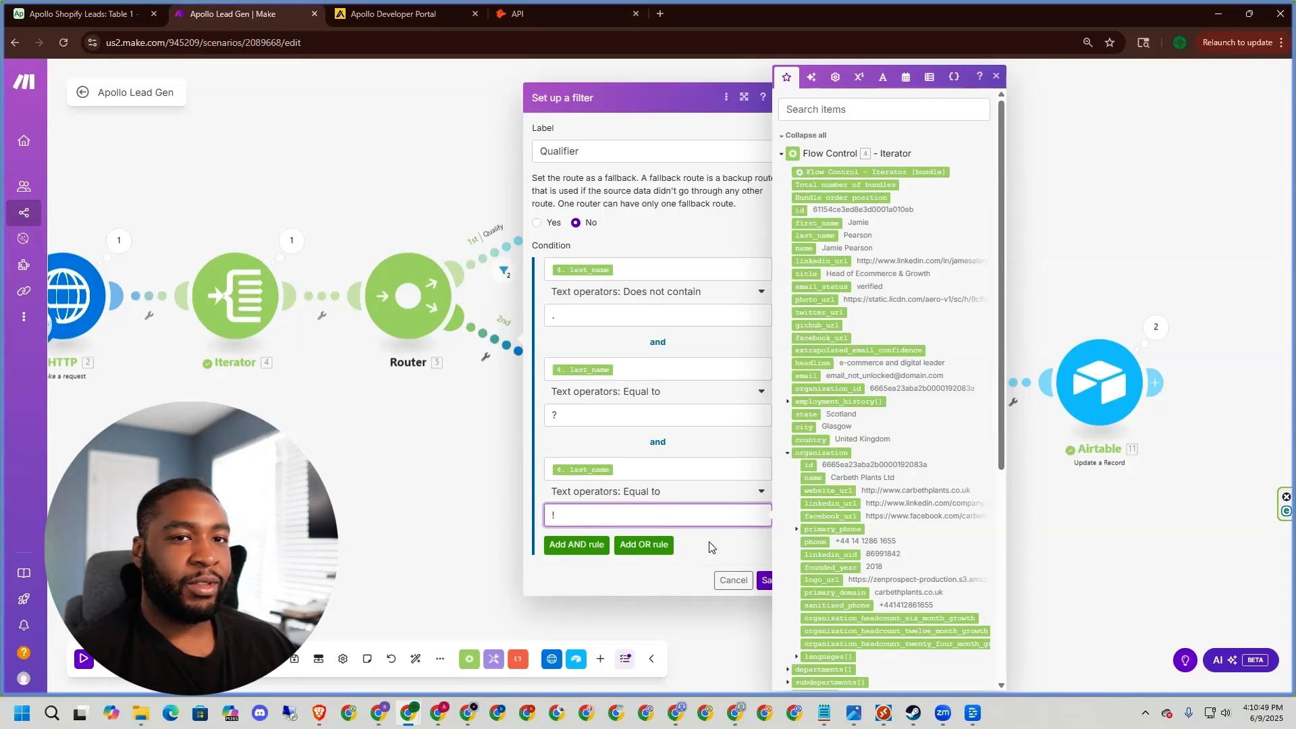
pyautogui.click(709, 546)
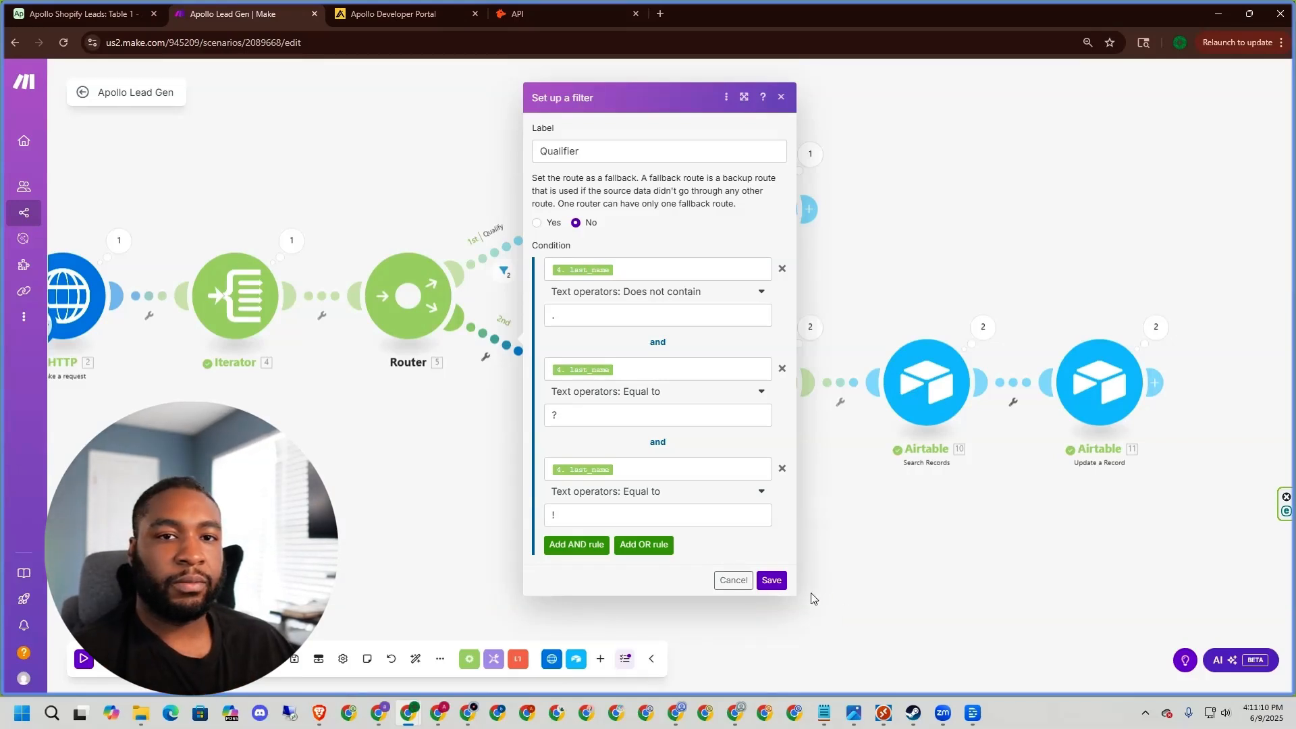
pyautogui.click(771, 579)
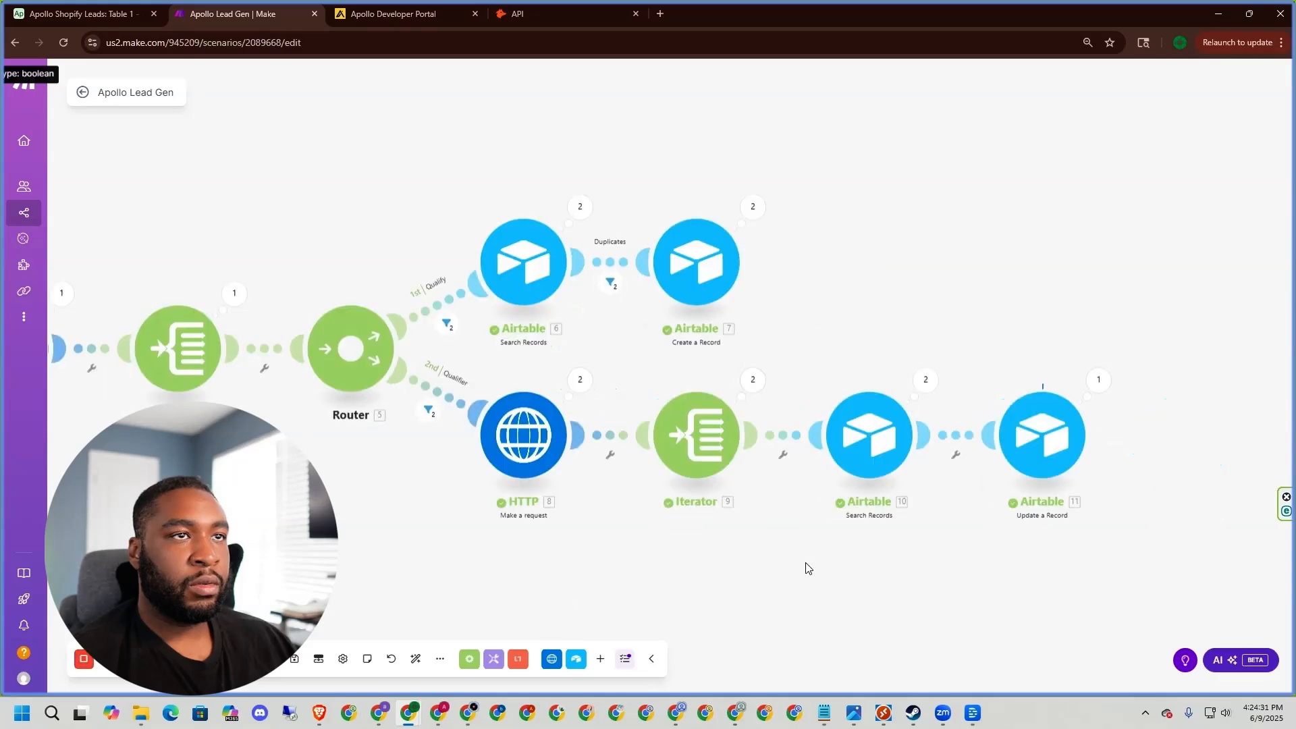
# Check the lead records in Airtable's Table 1 and return to the Make scenario.
pyautogui.click(96, 17)
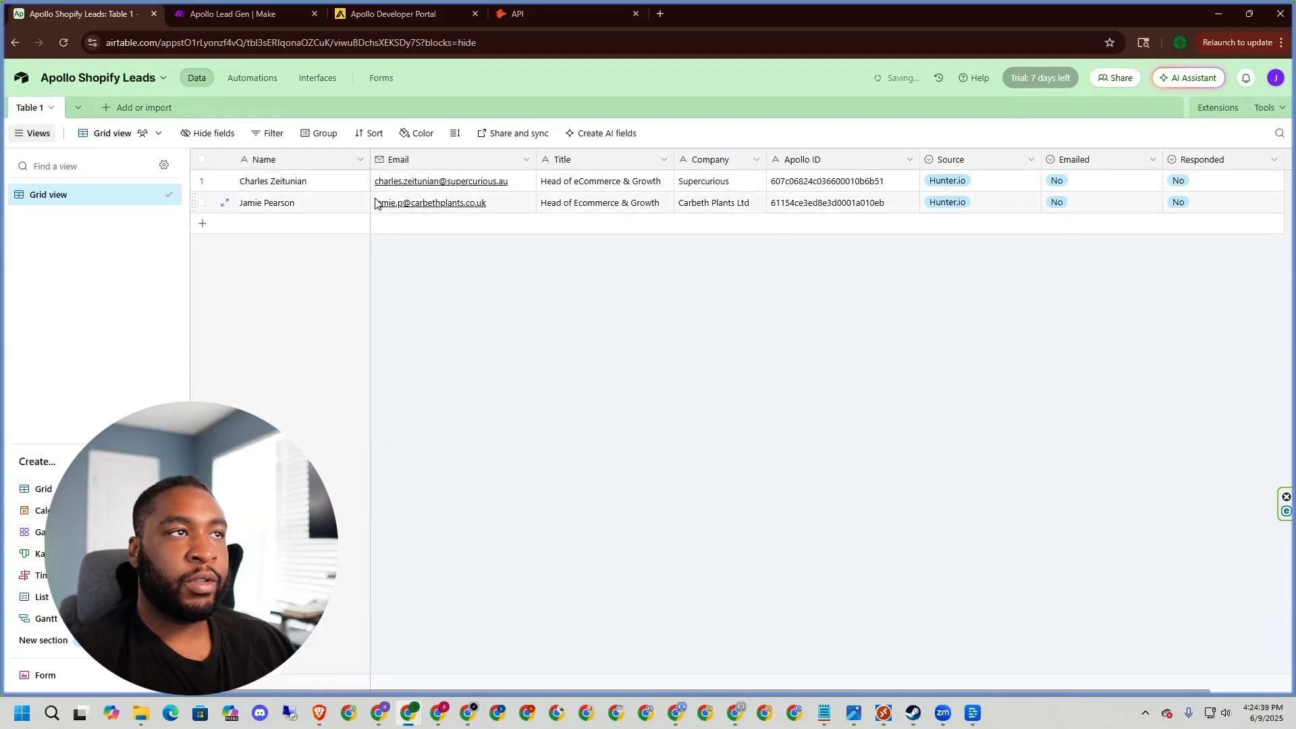
pyautogui.click(217, 15)
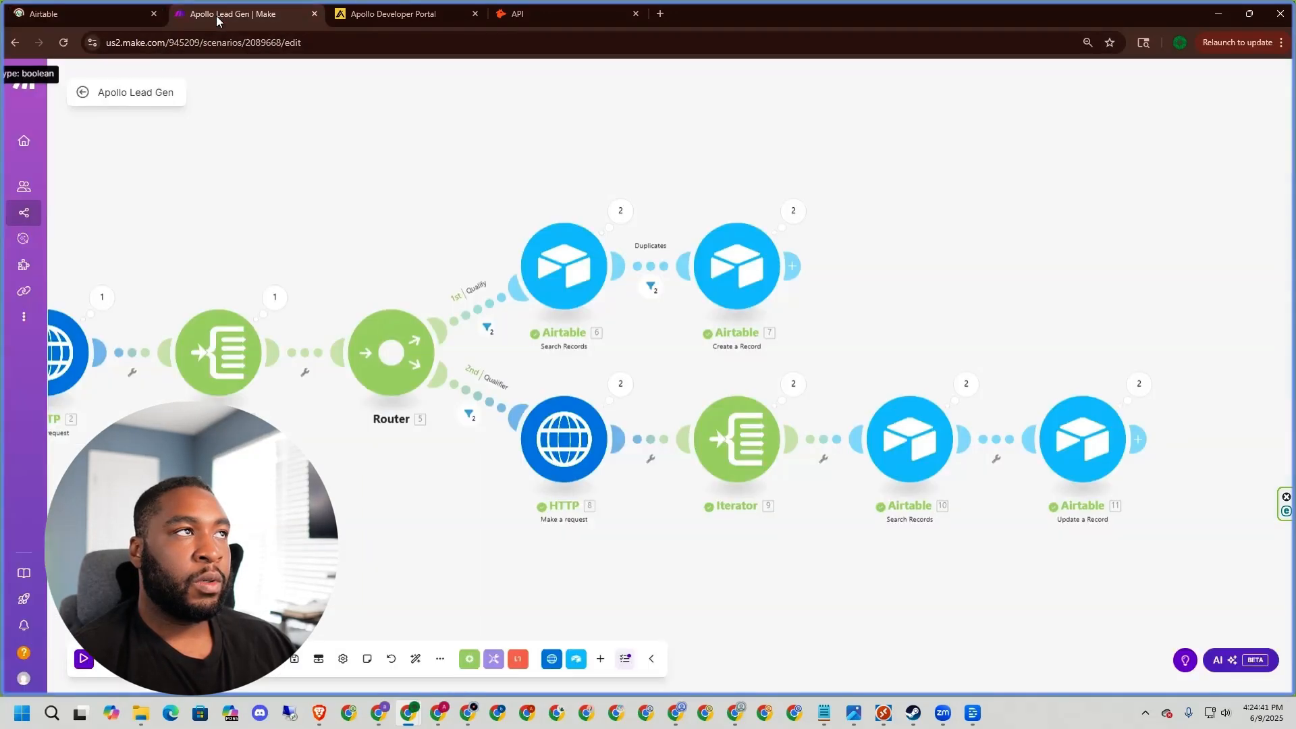
# Rerun the scenario with the first HTTP request set to 6 results per page and check the leads in Airtable's Table 1.
pyautogui.click(67, 352)
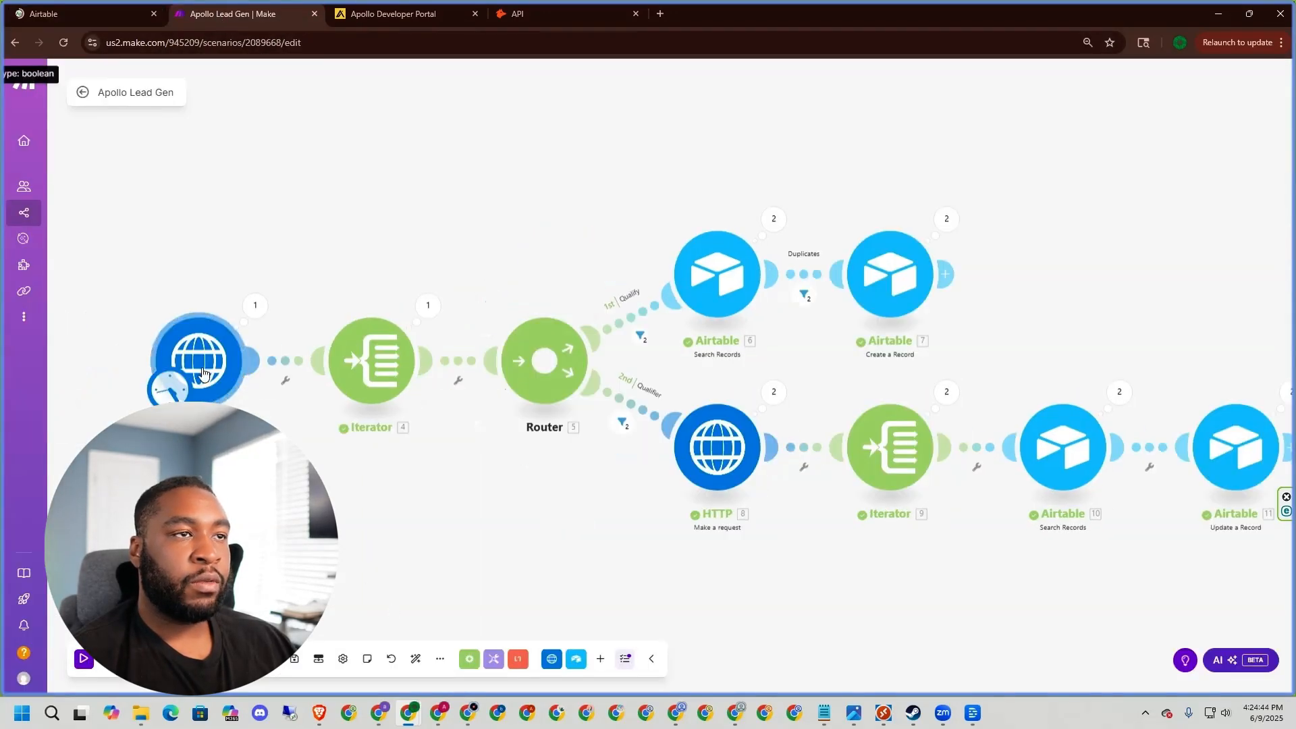
pyautogui.scroll(-5, 457, 530)
pyautogui.scroll(1, 376, 582)
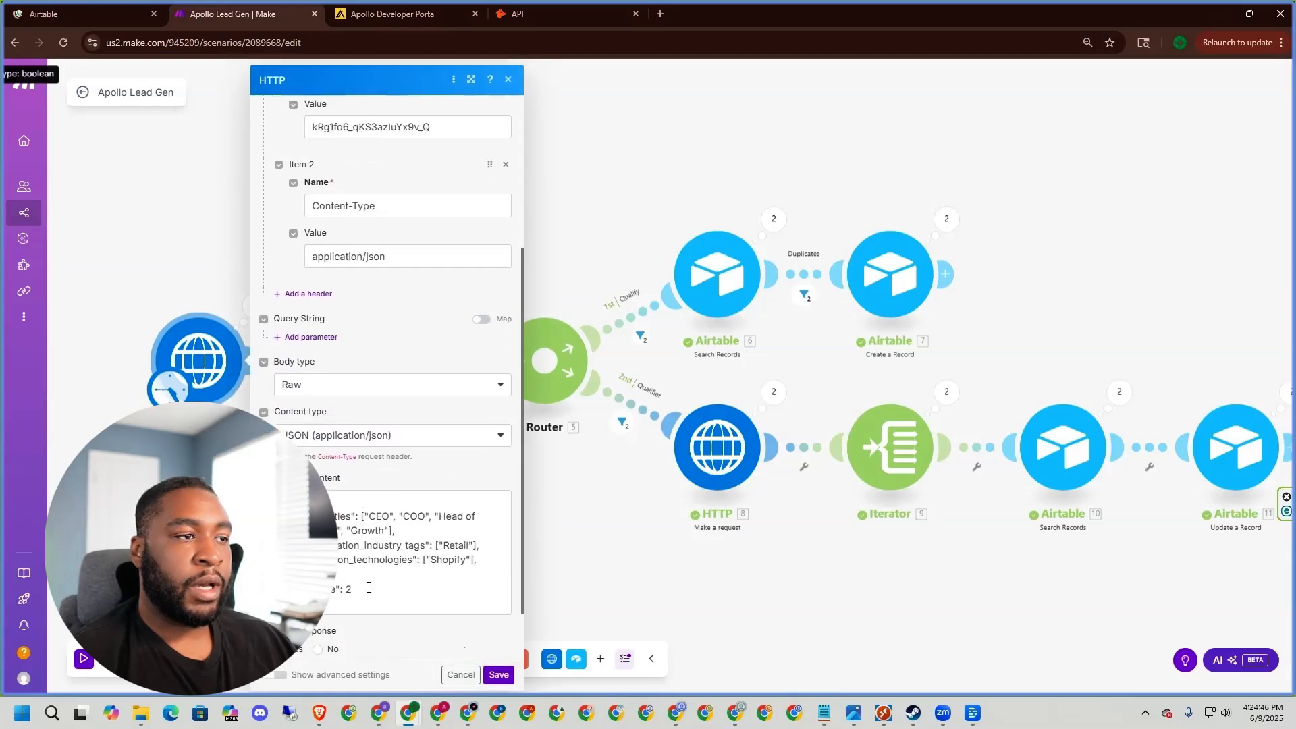
pyautogui.click(350, 594)
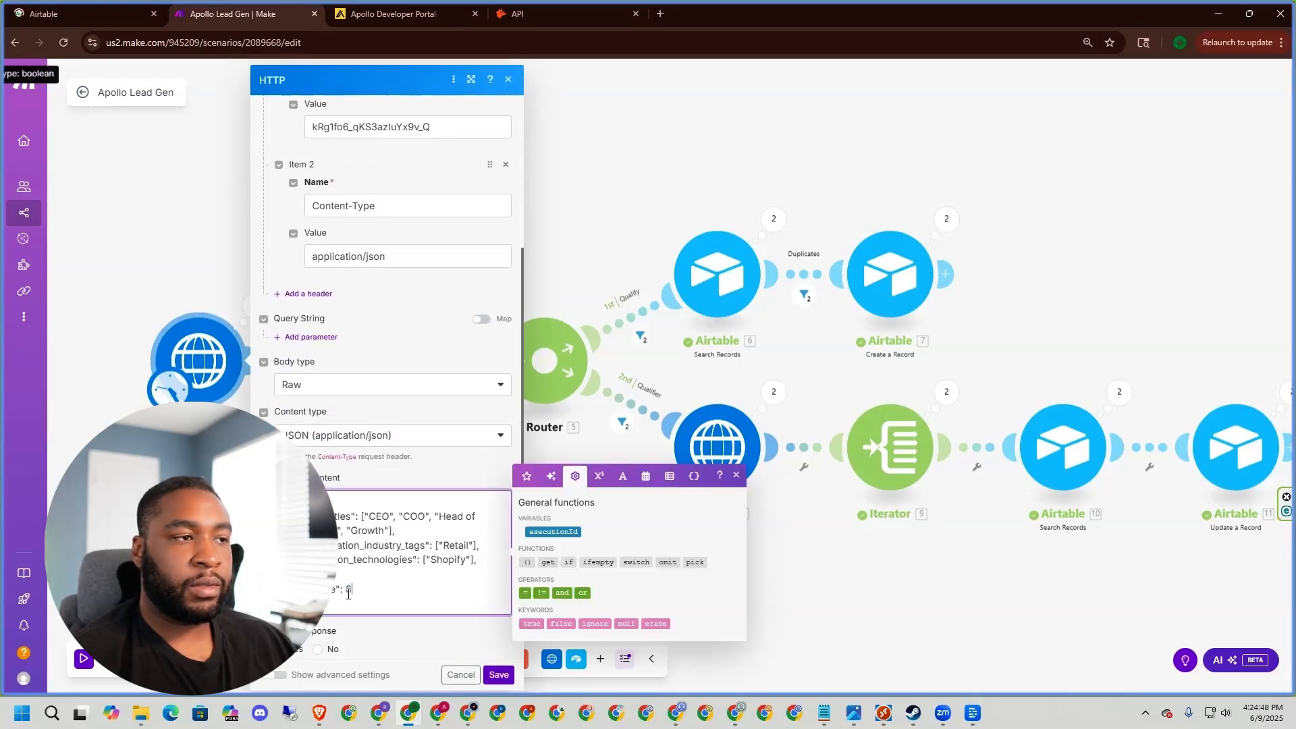
pyautogui.click(498, 674)
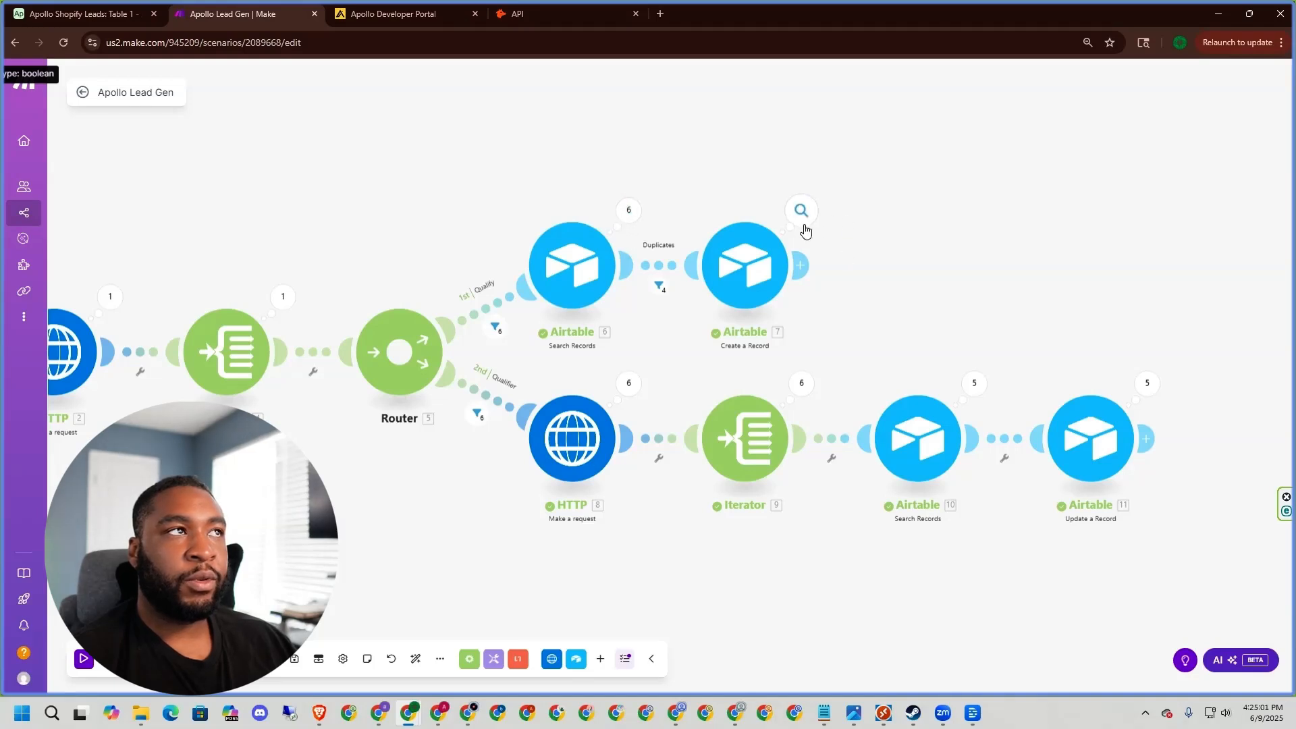
pyautogui.click(98, 20)
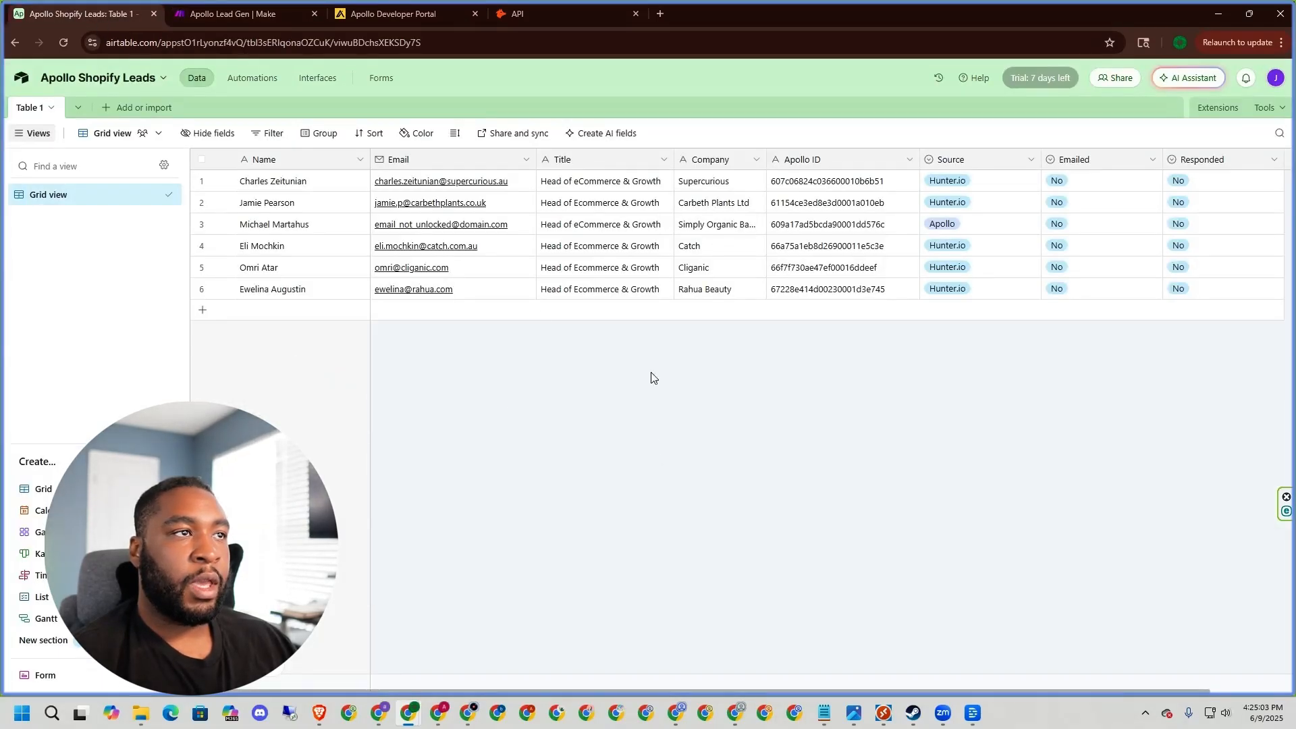